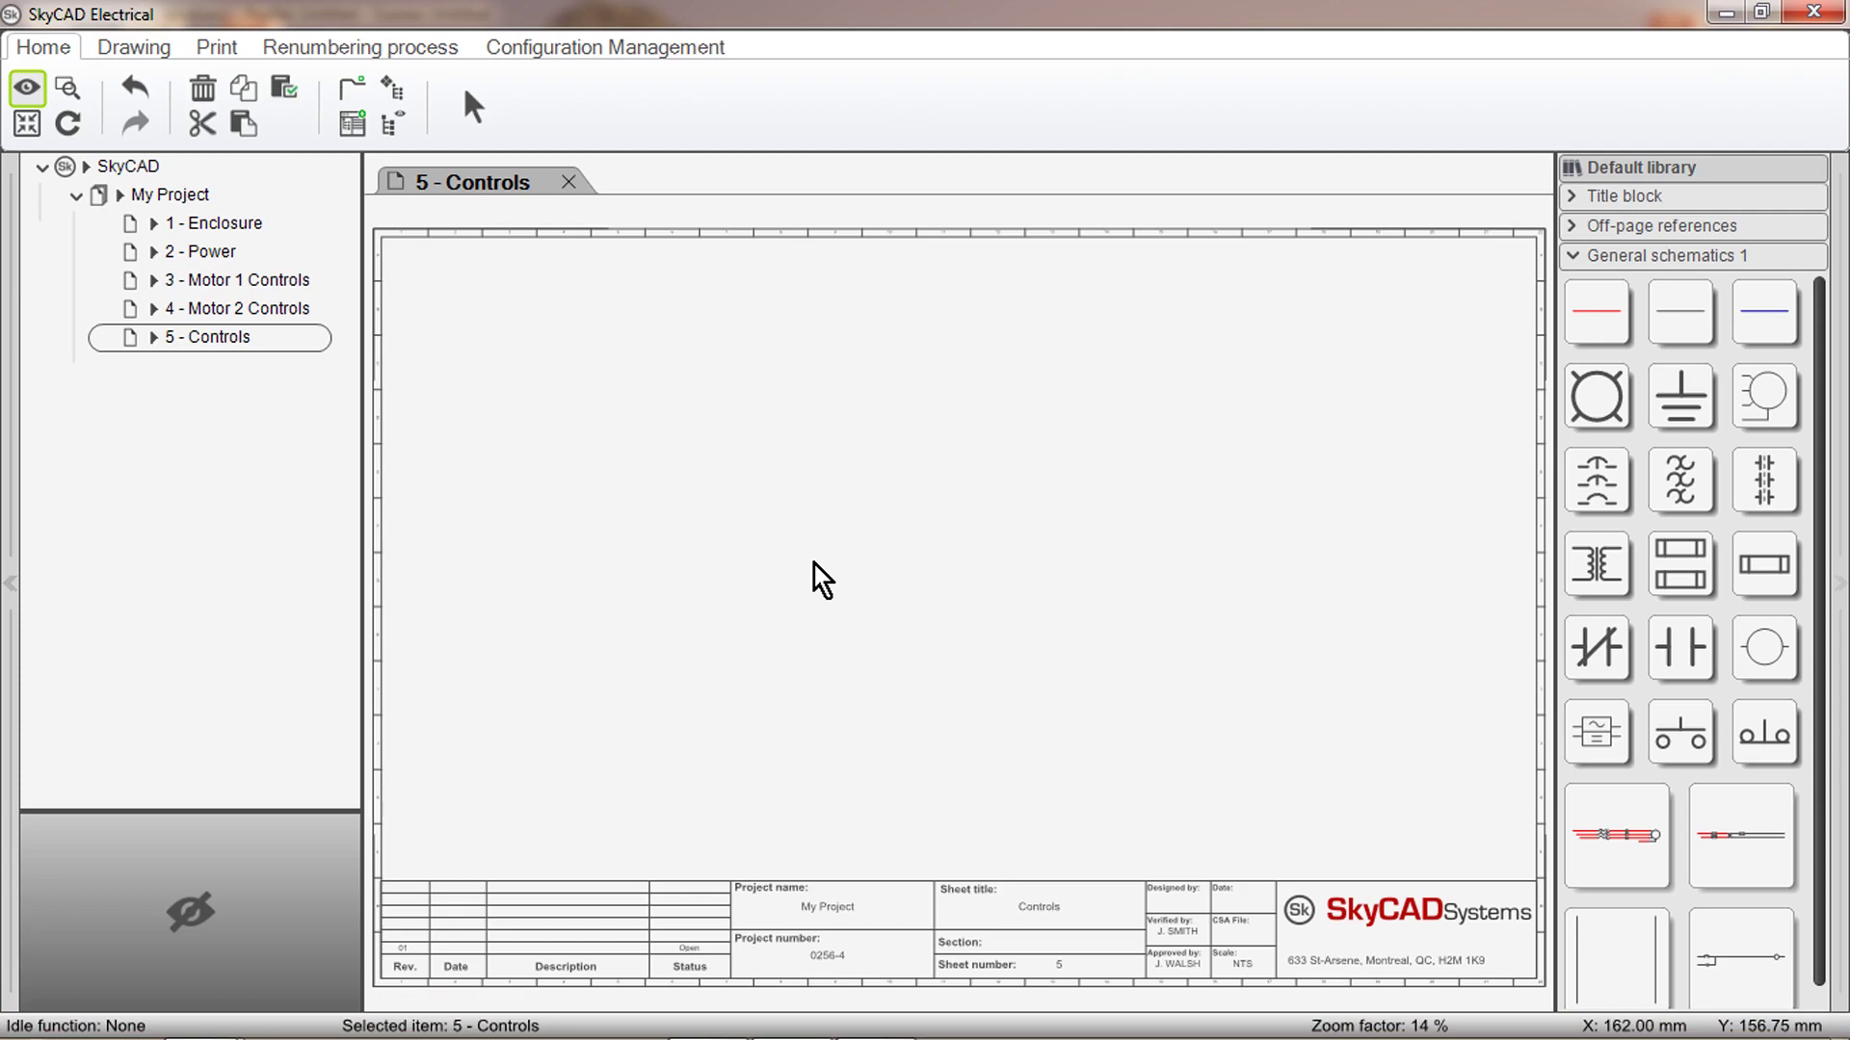
Turn on Show Sub-Grid, Snap to sub-grid and connection points on the 5 - Controls sheet.
click(143, 54)
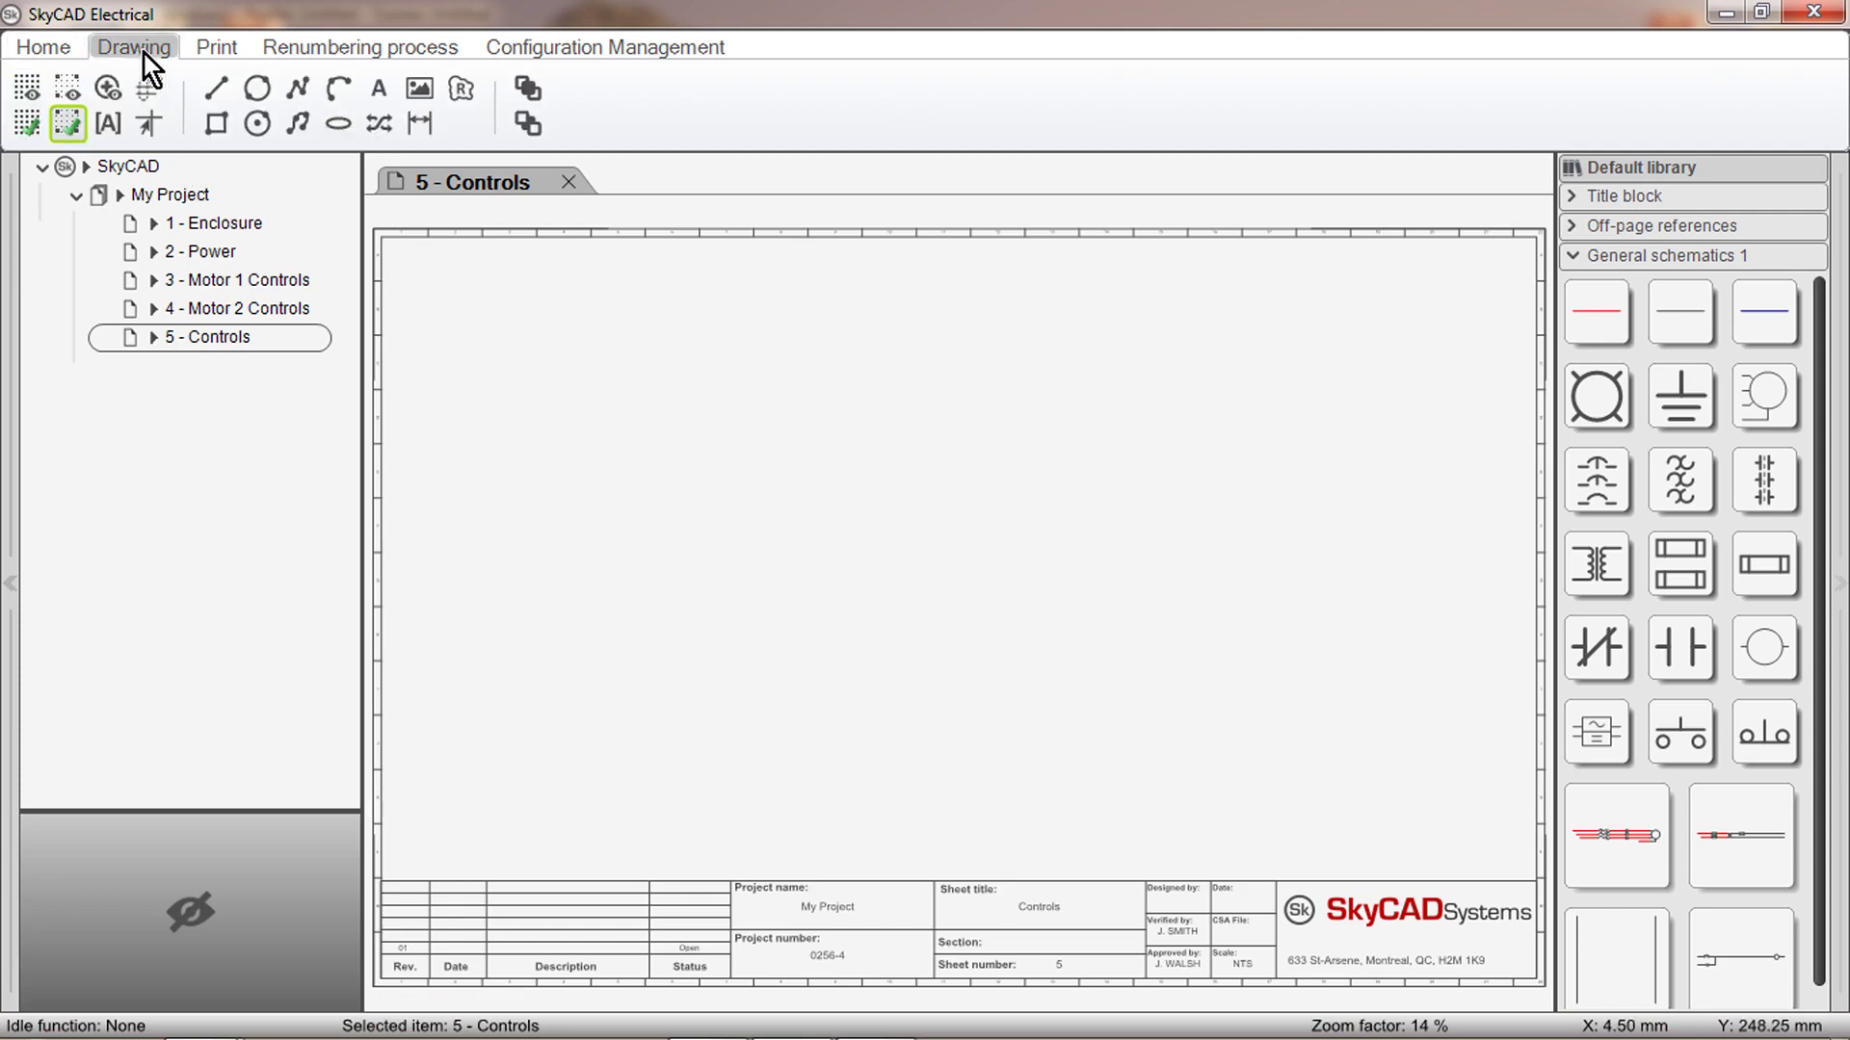
click(68, 90)
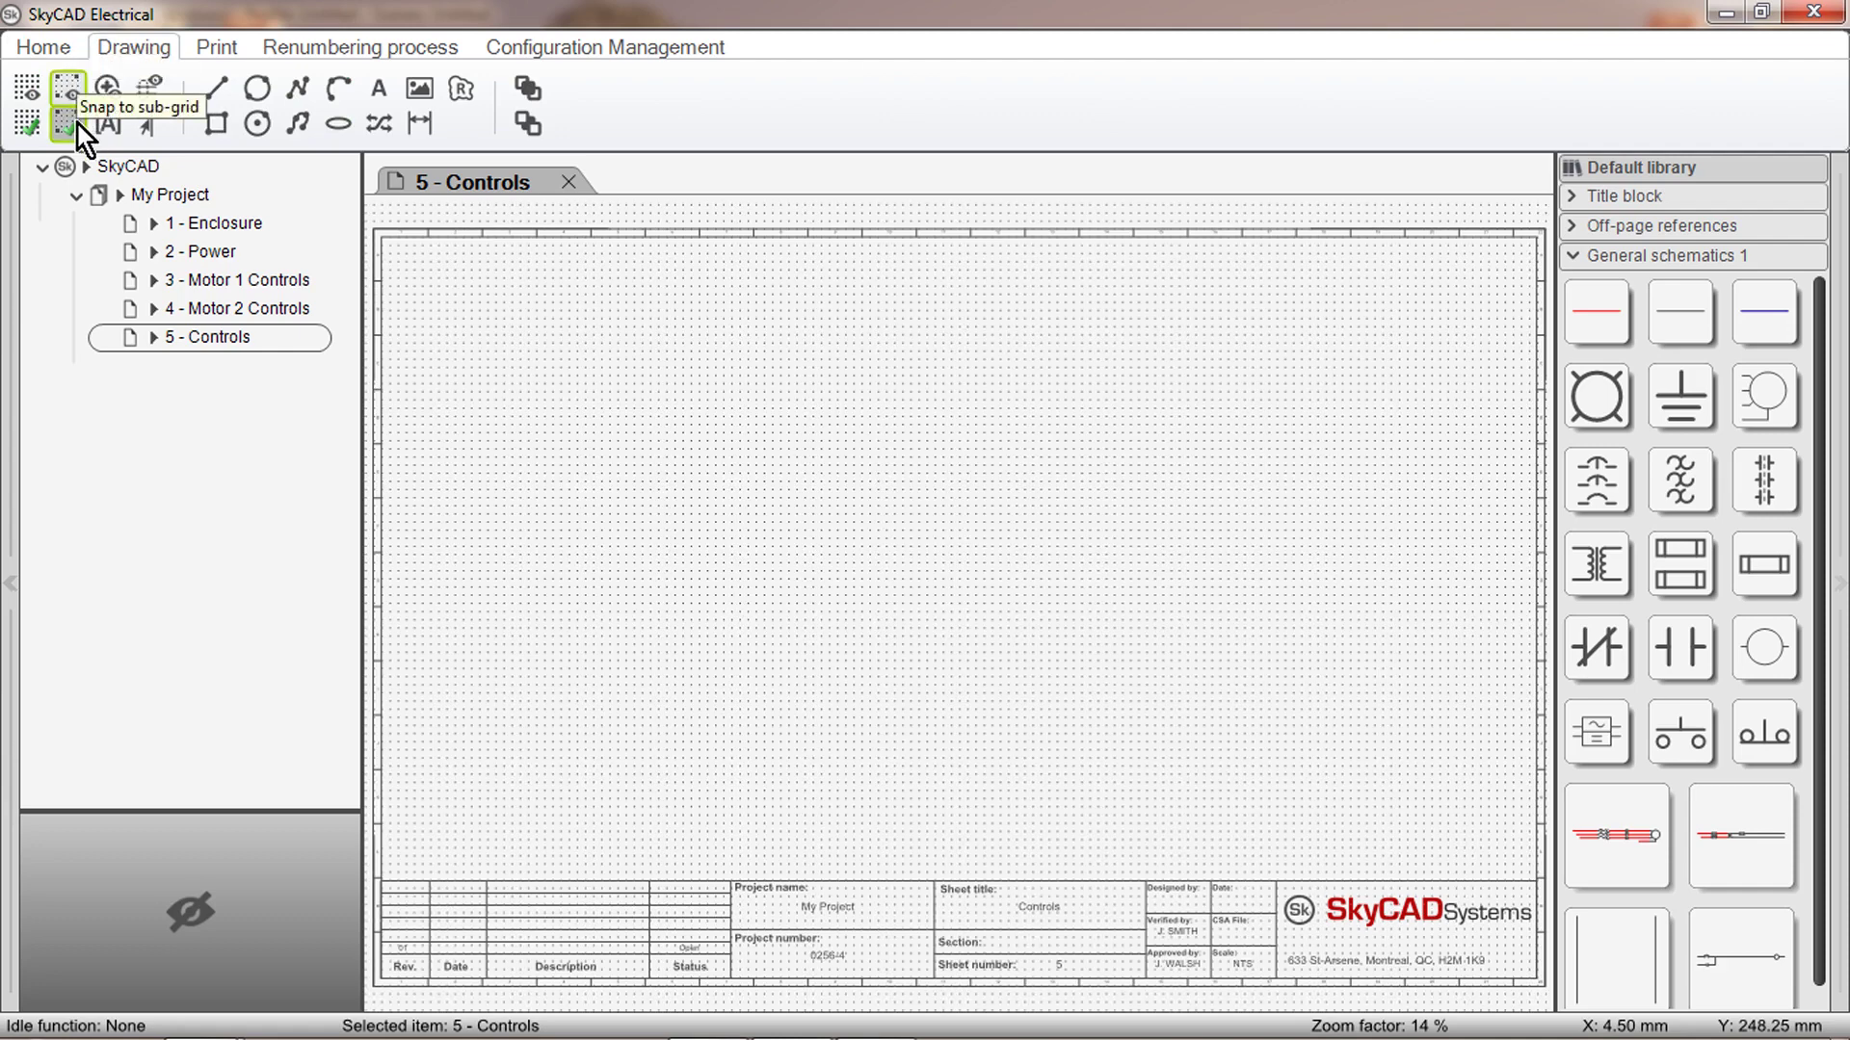
click(78, 126)
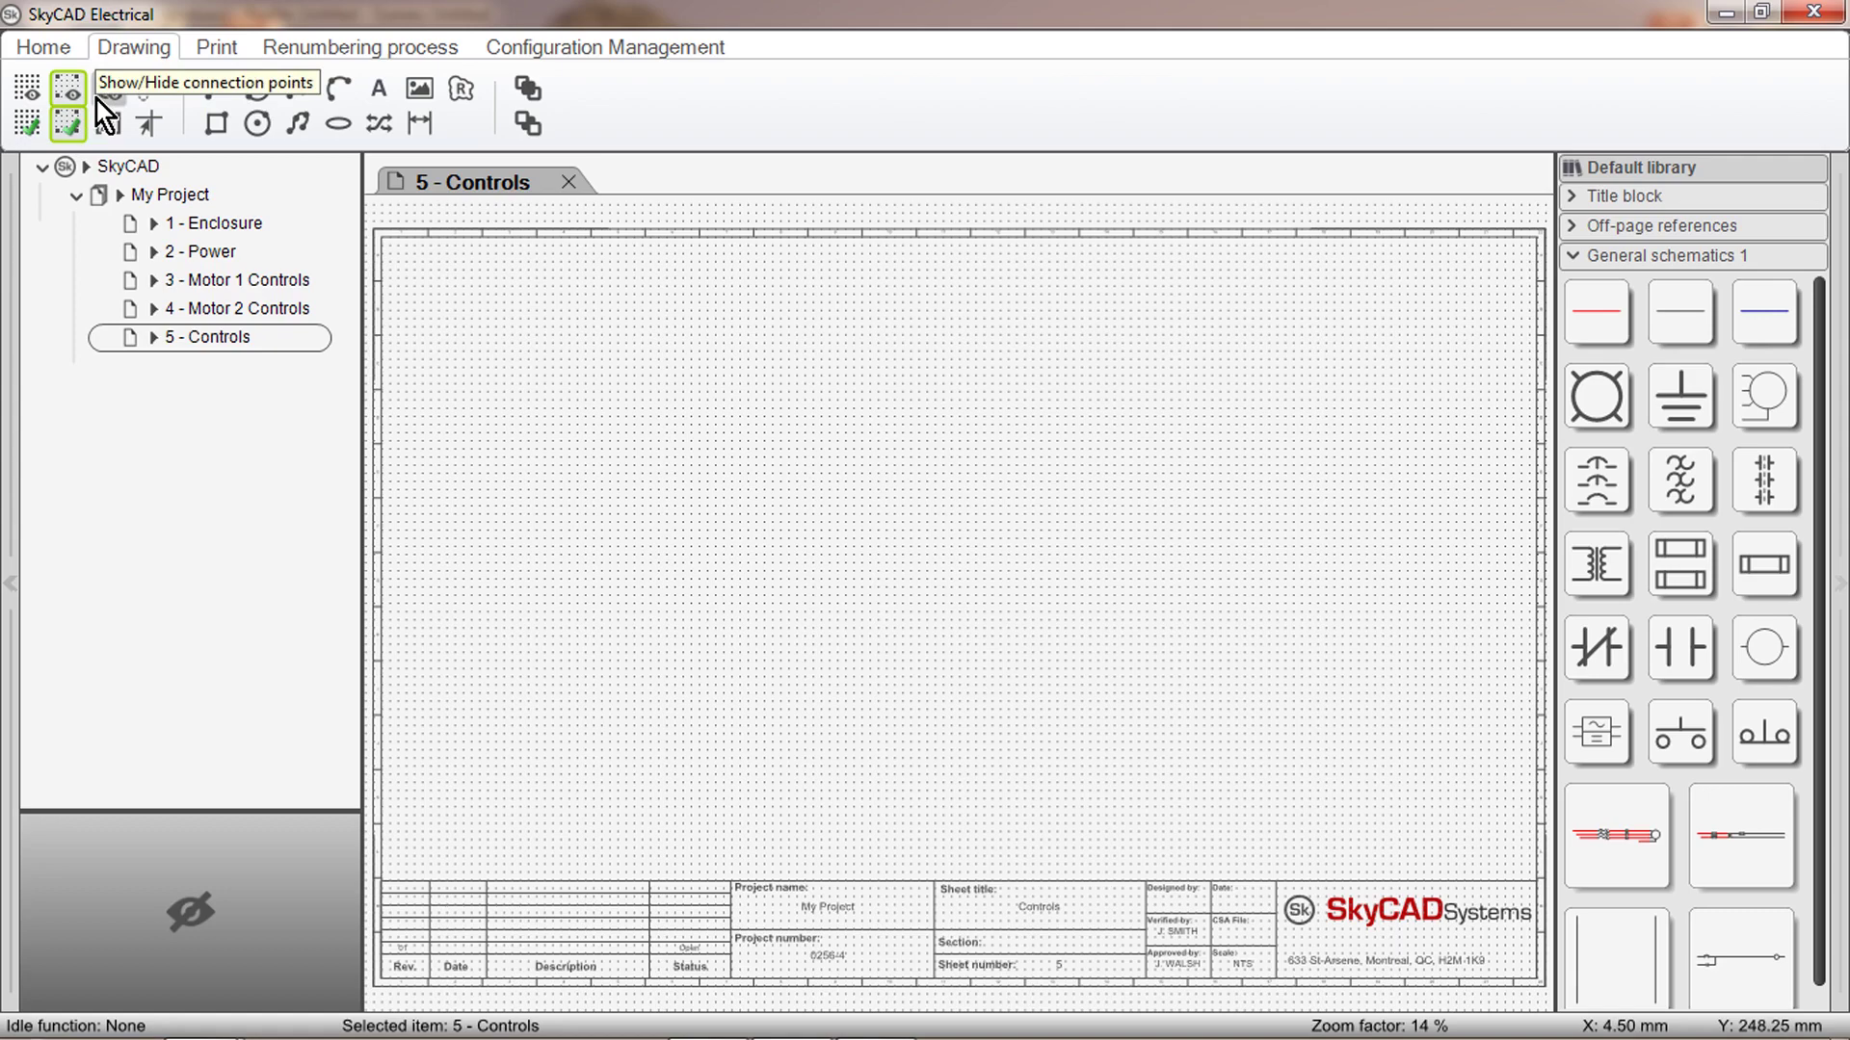
click(96, 100)
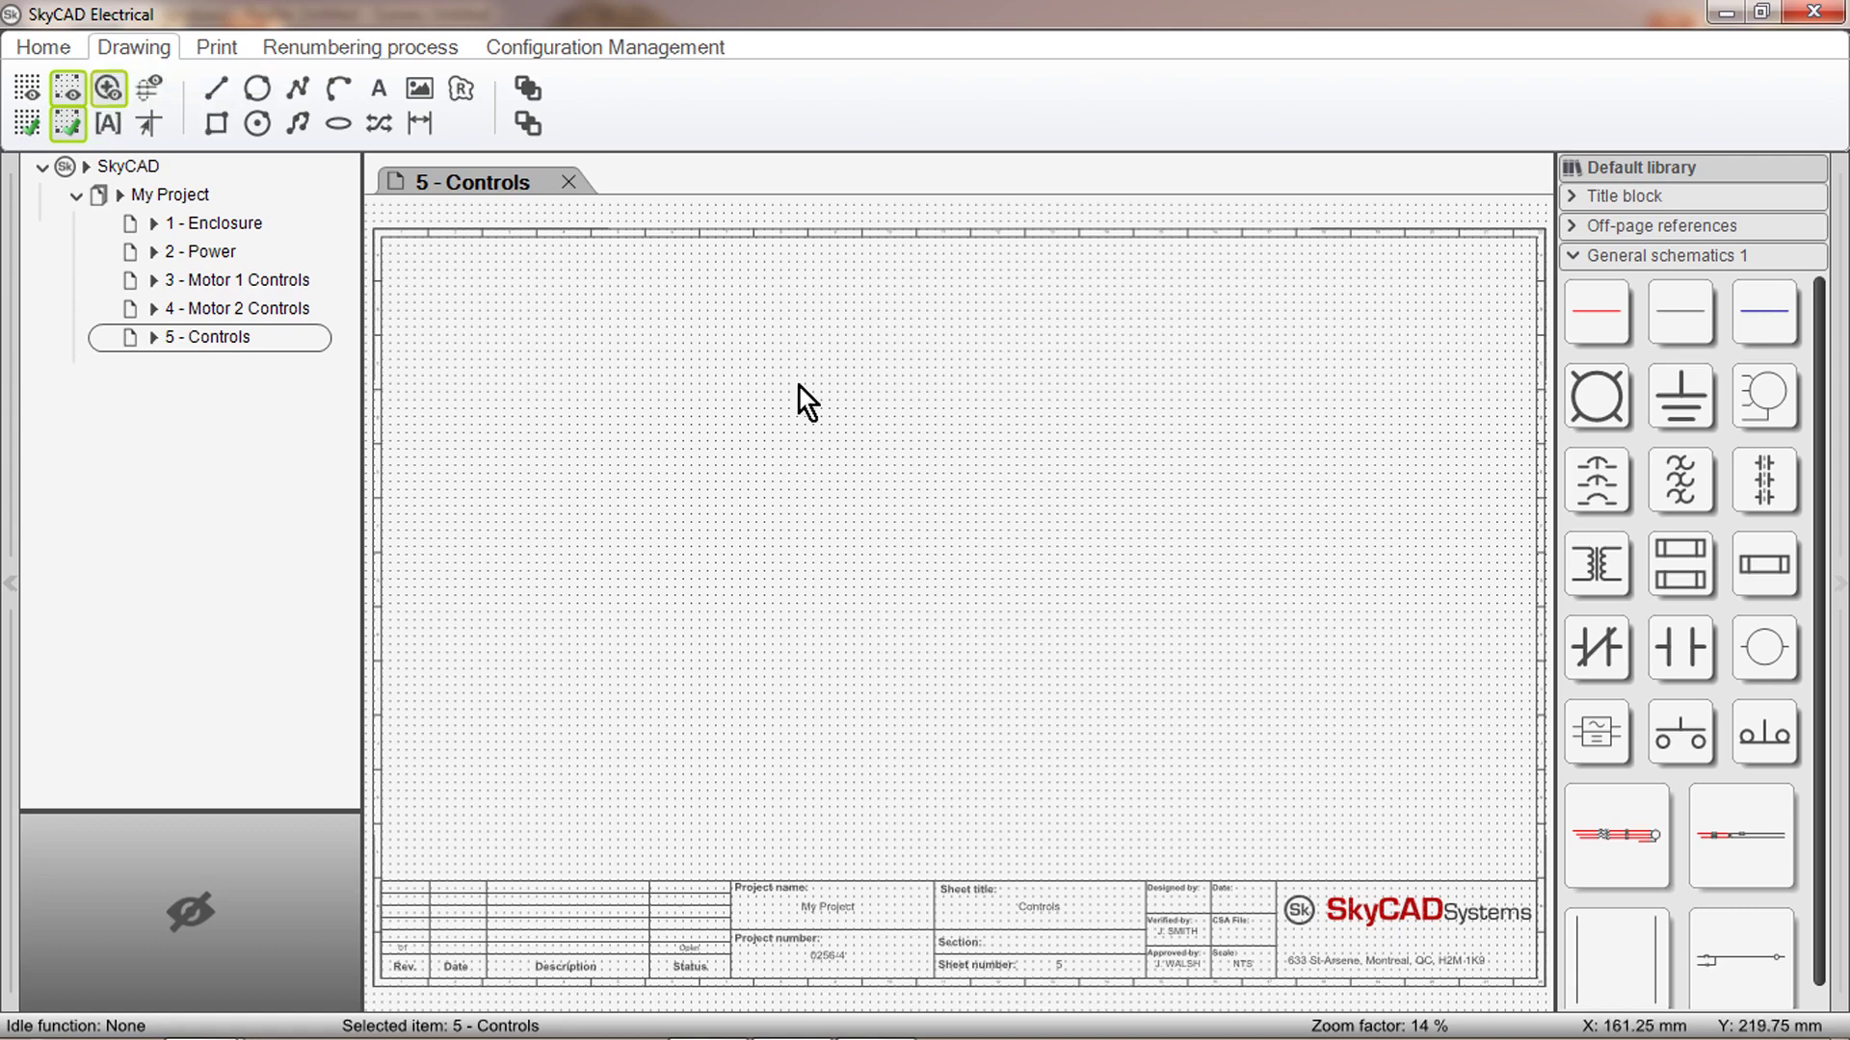
Zoom the blank Controls sheet in from 14% to about 496%.
scroll(998, 533, up, 5)
scroll(996, 527, up, 8)
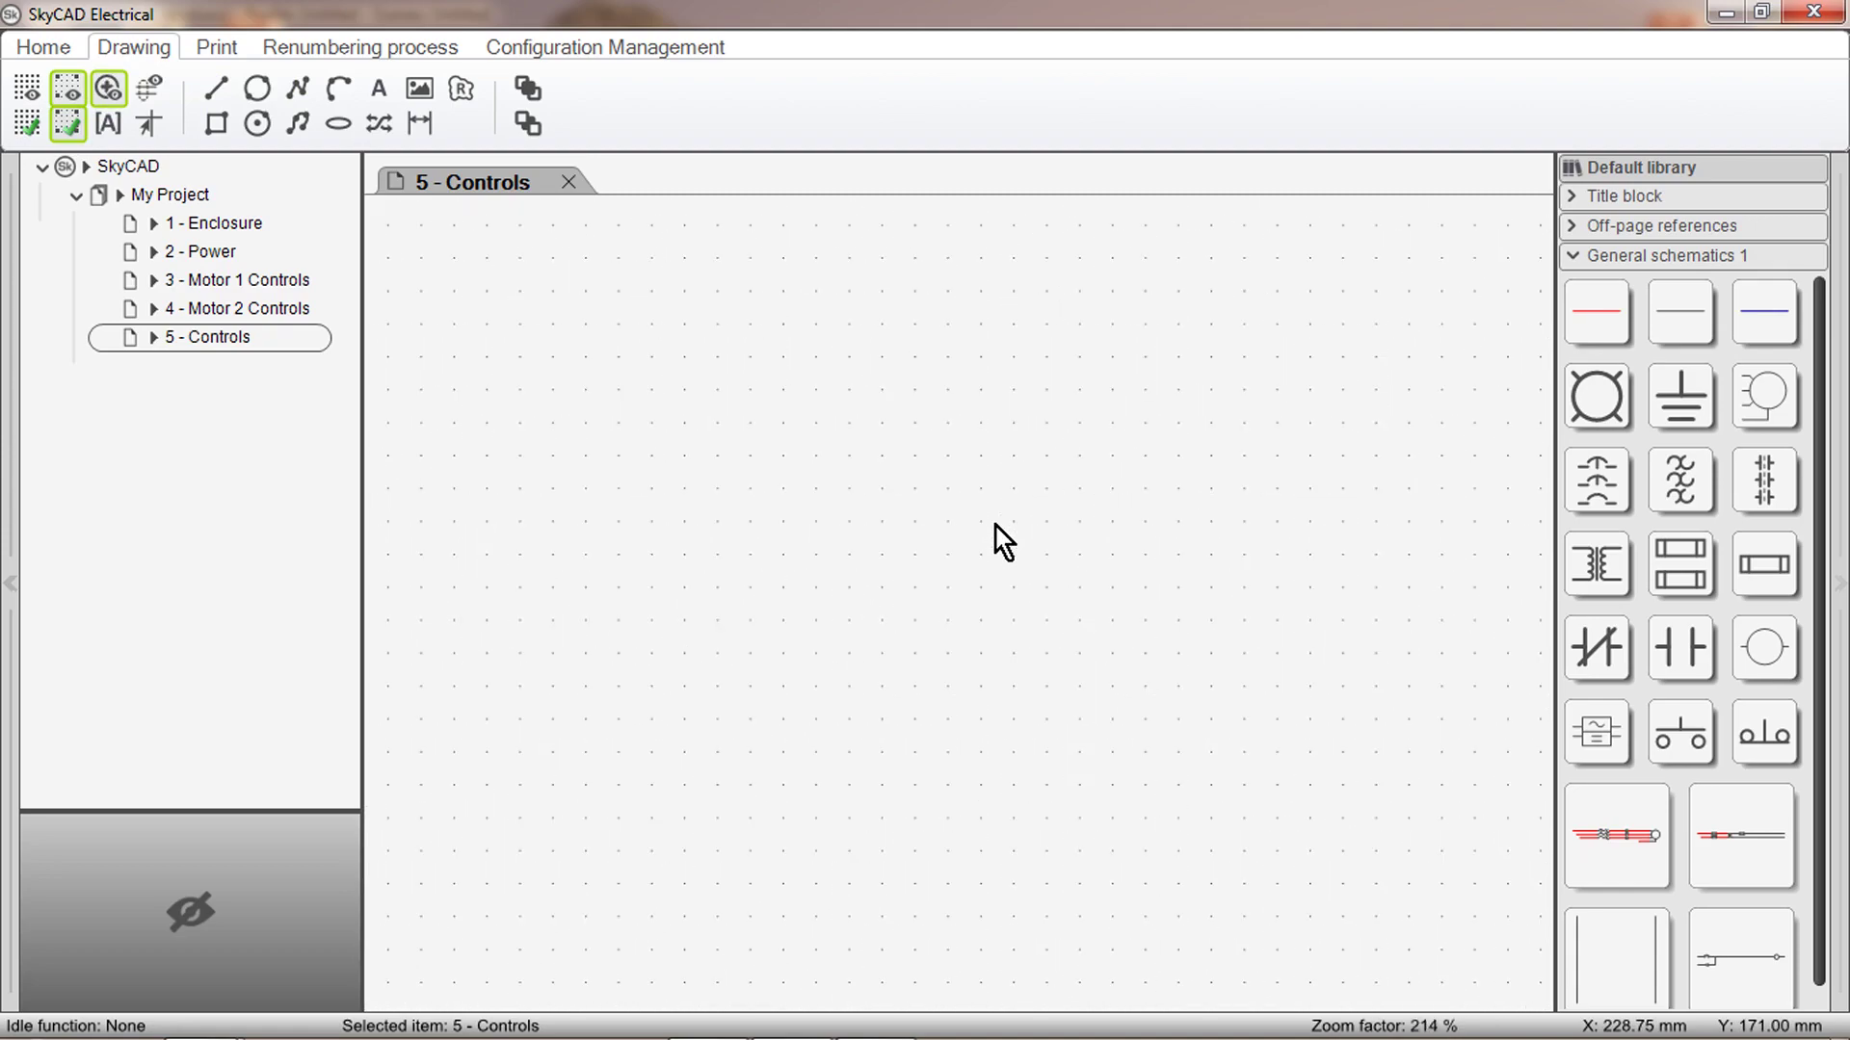
scroll(996, 527, up, 1)
Draw the slanted switch line, vertical stem, crossbar and two short drops of the push-button head.
click(205, 79)
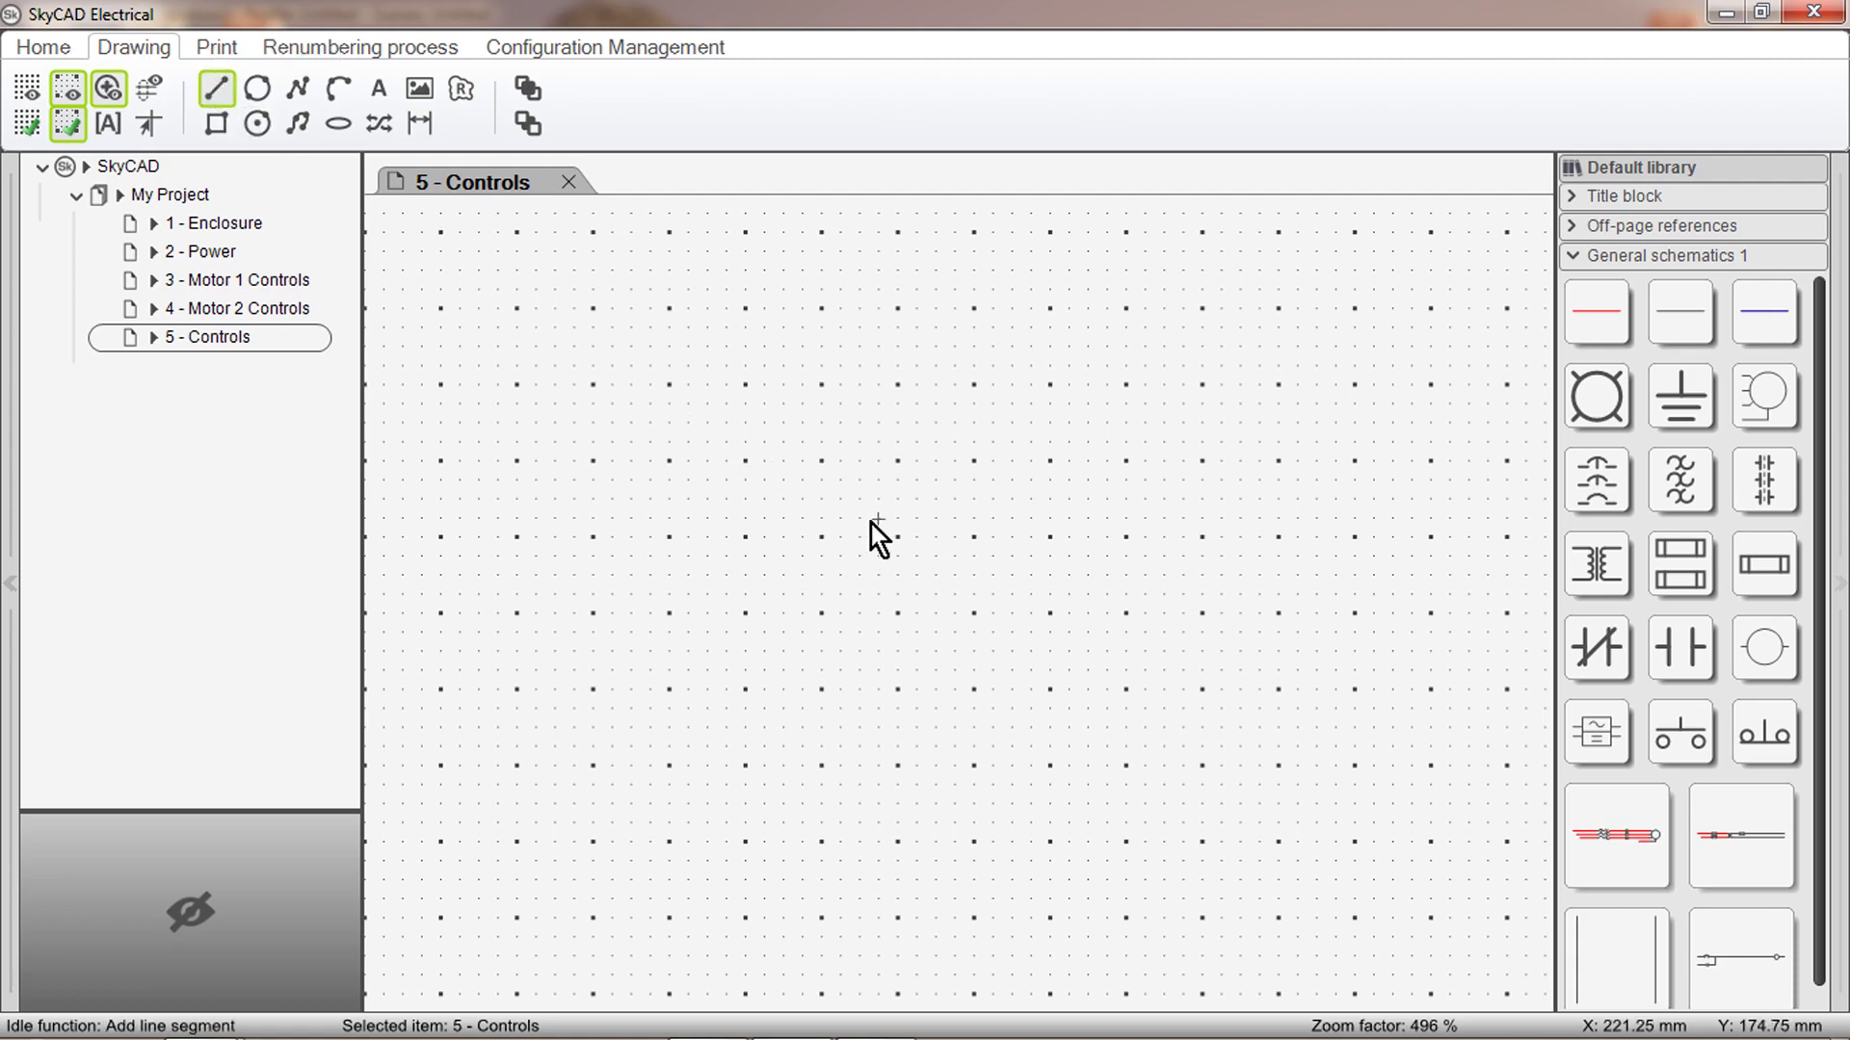
click(820, 465)
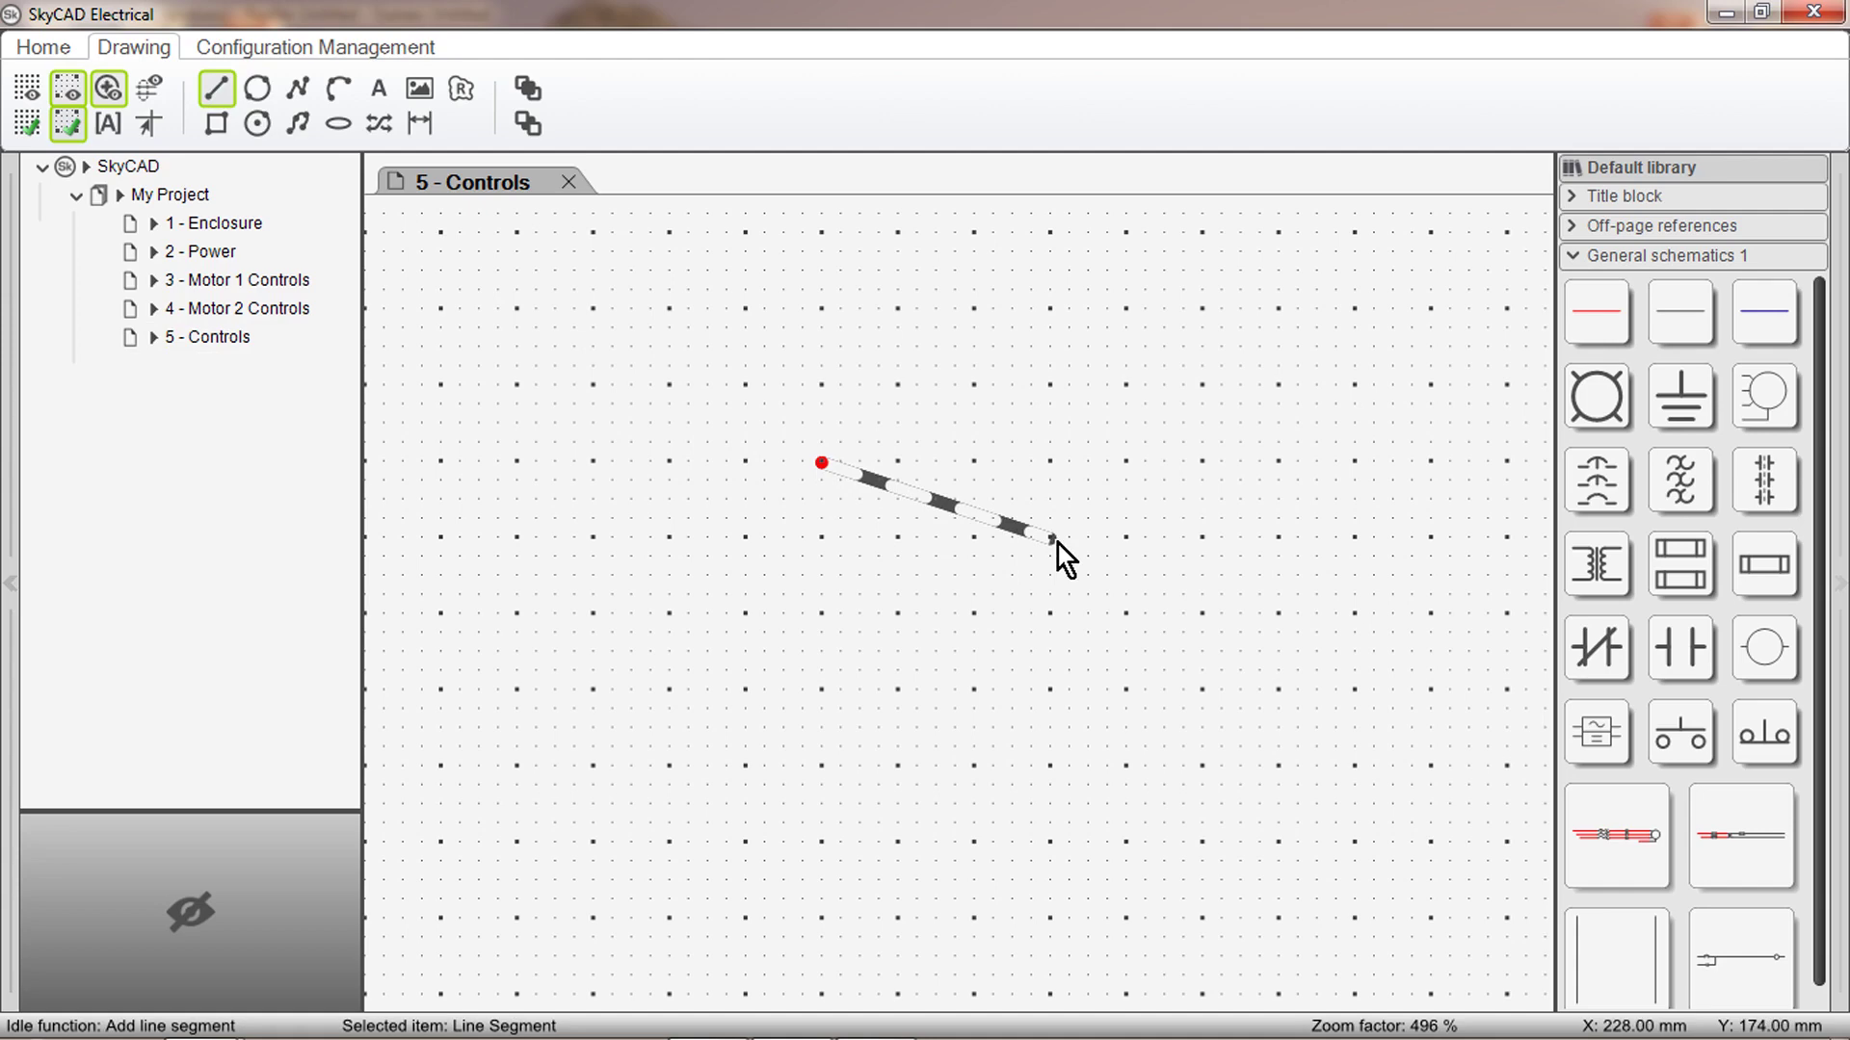
click(942, 503)
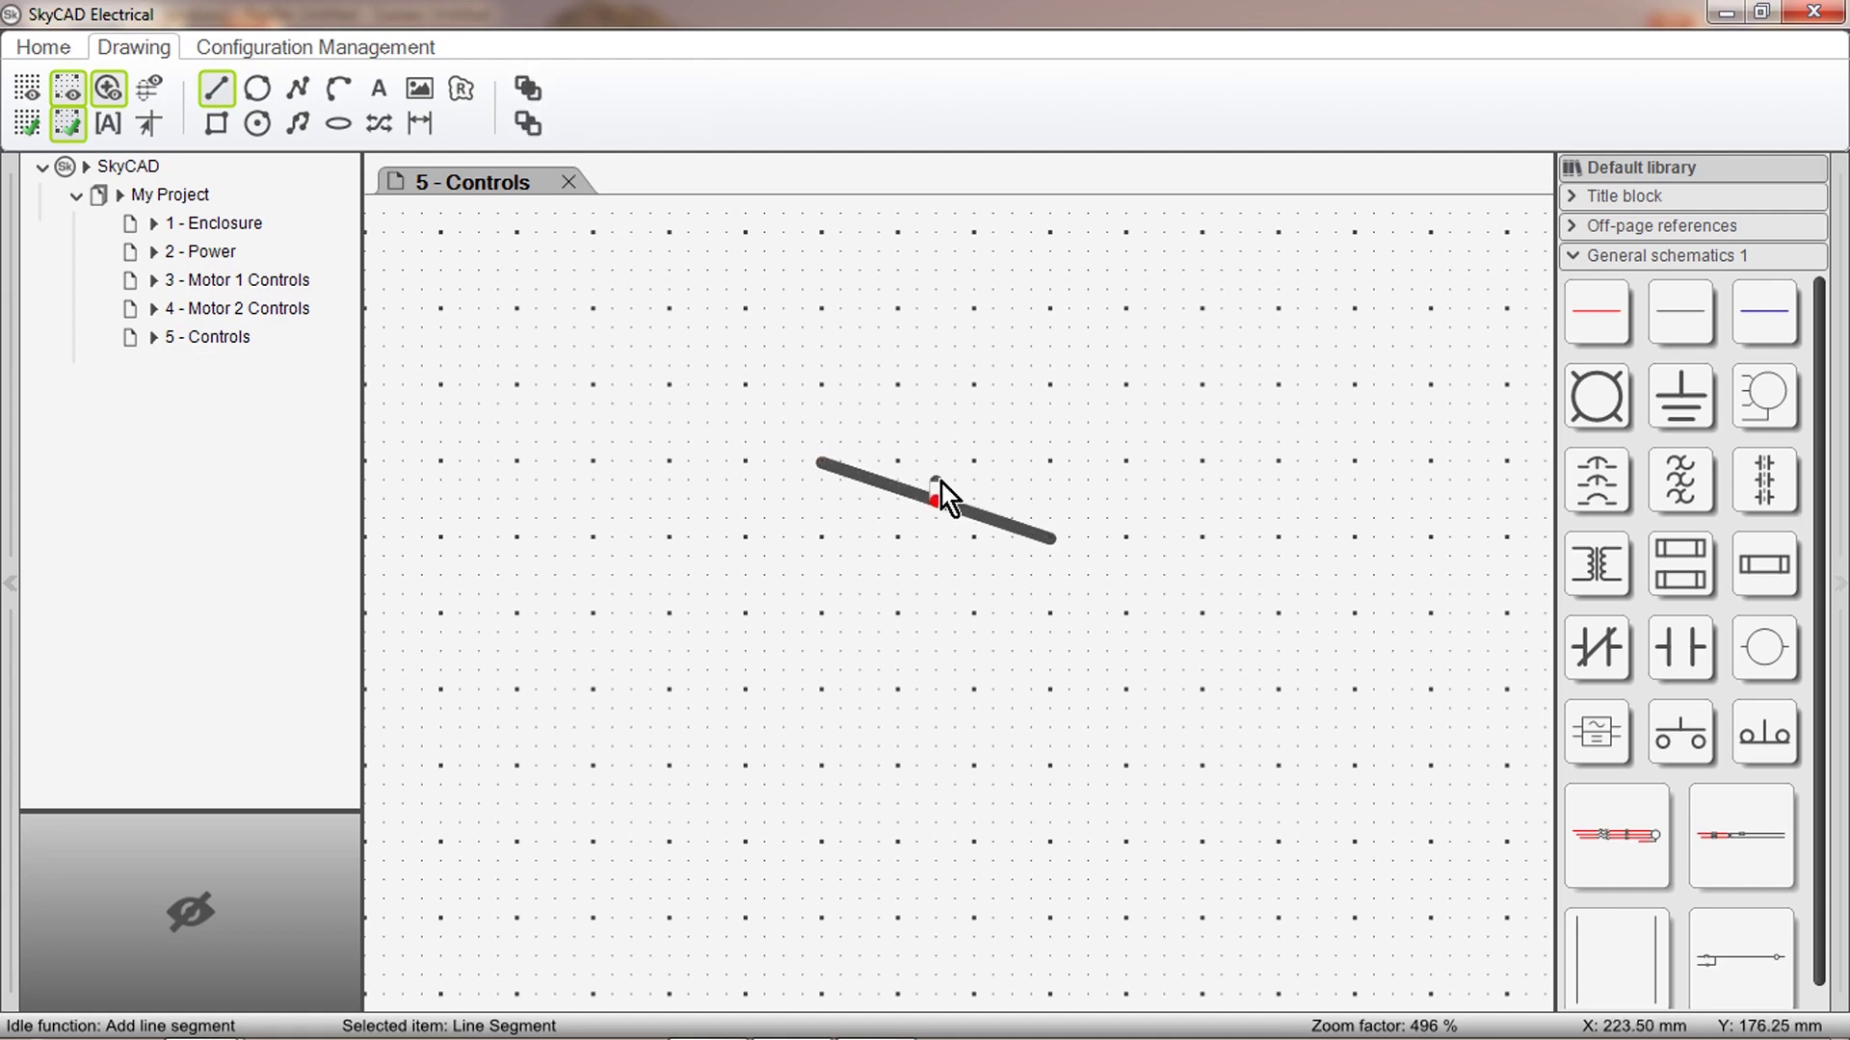
click(941, 429)
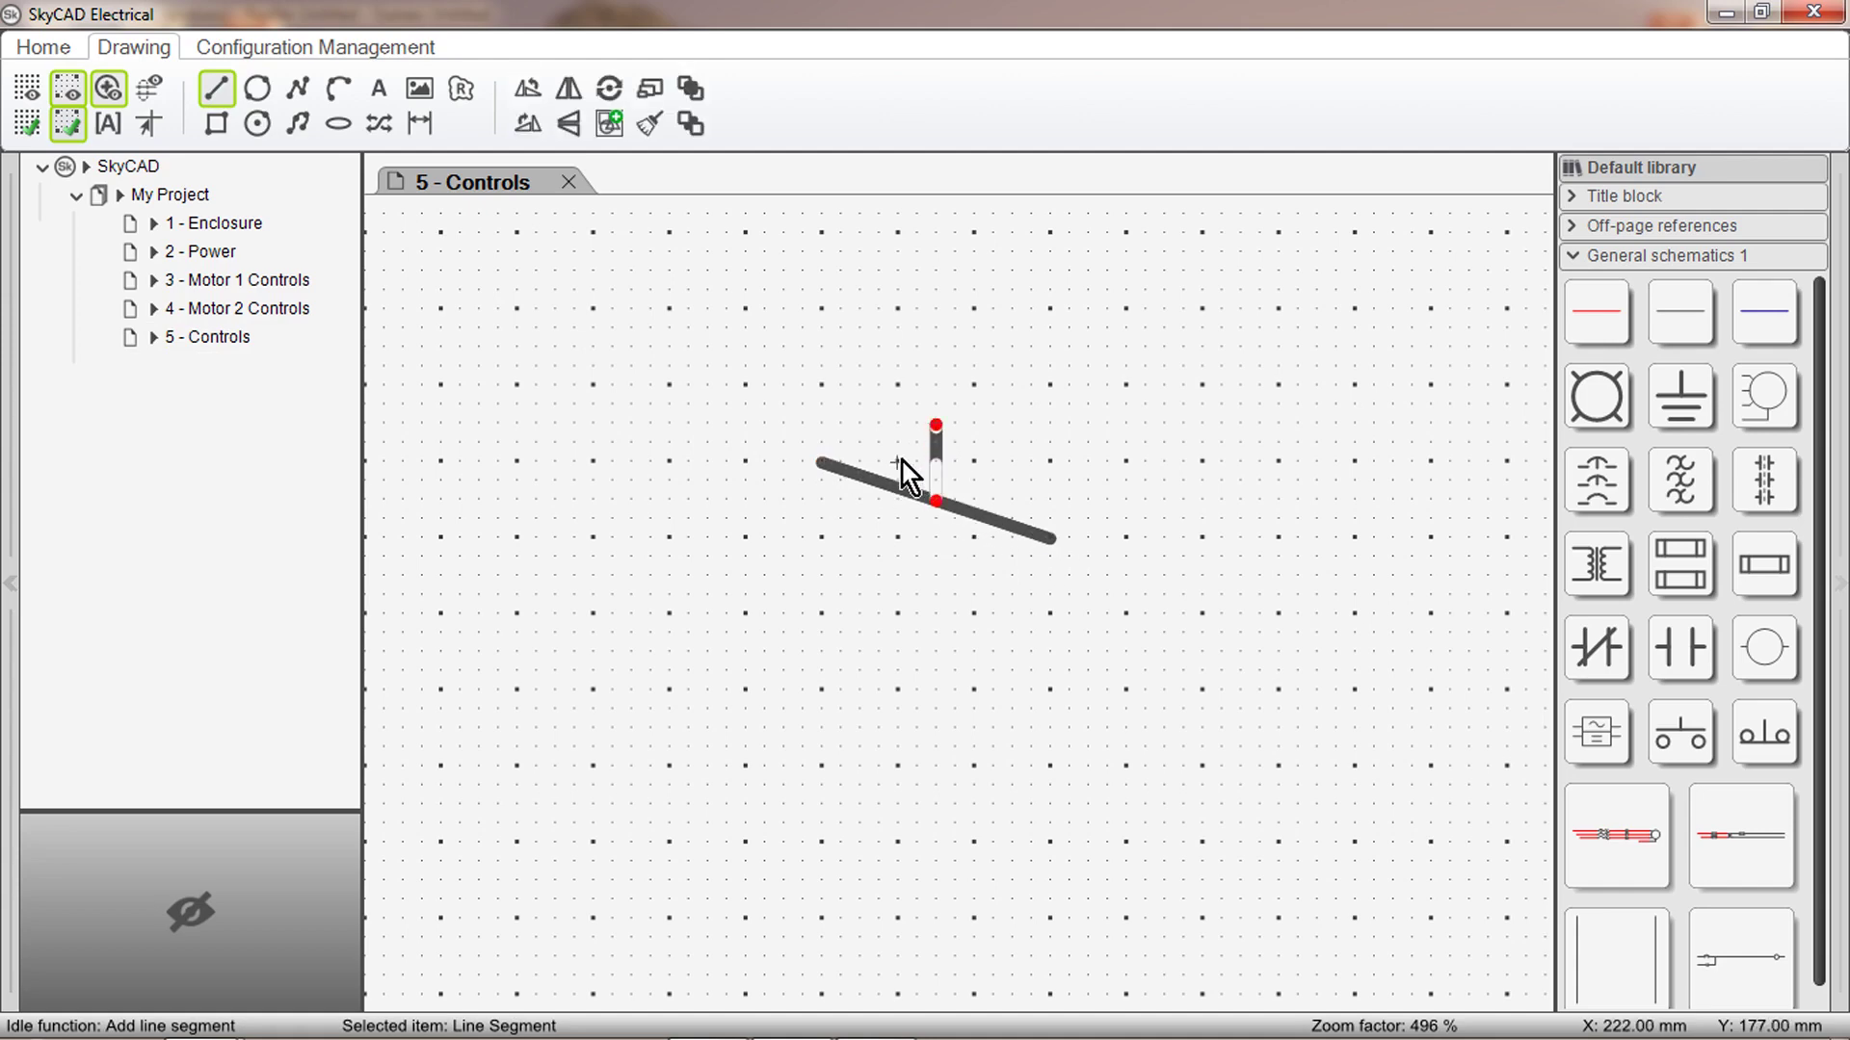
click(898, 462)
click(906, 428)
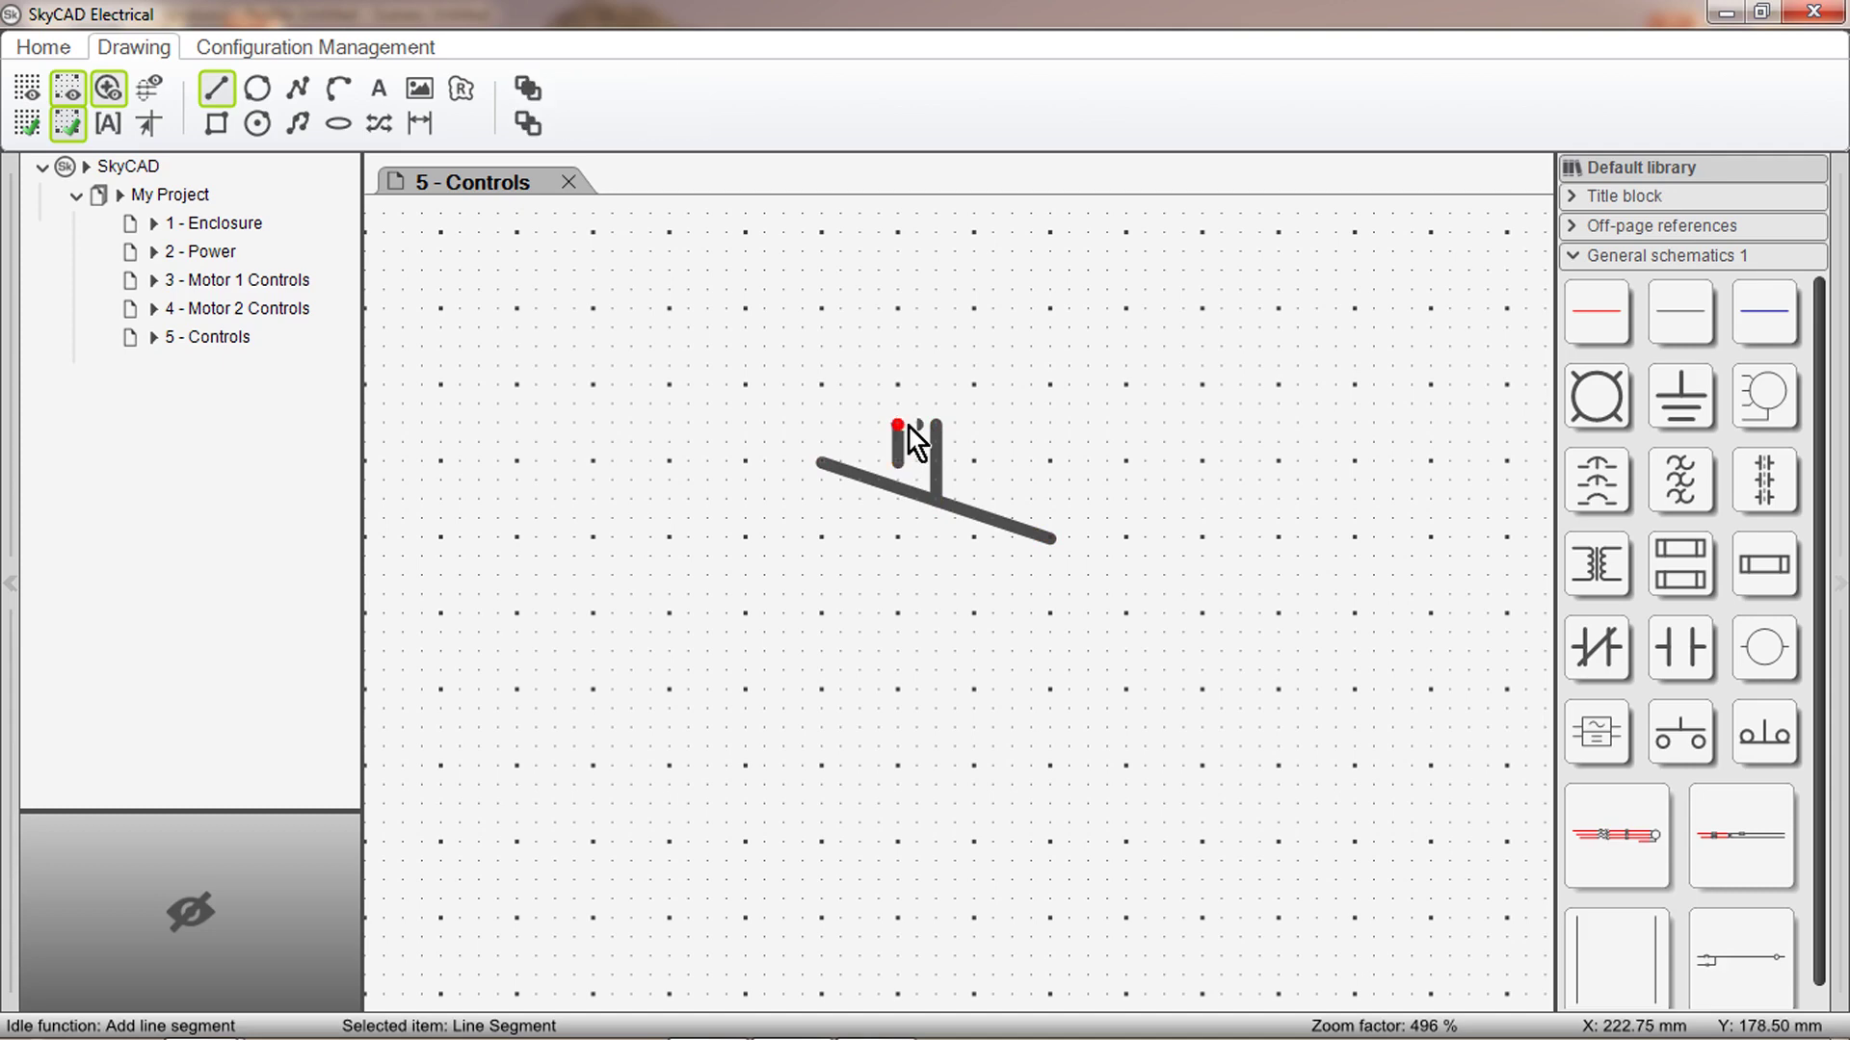
click(936, 426)
click(978, 433)
click(985, 467)
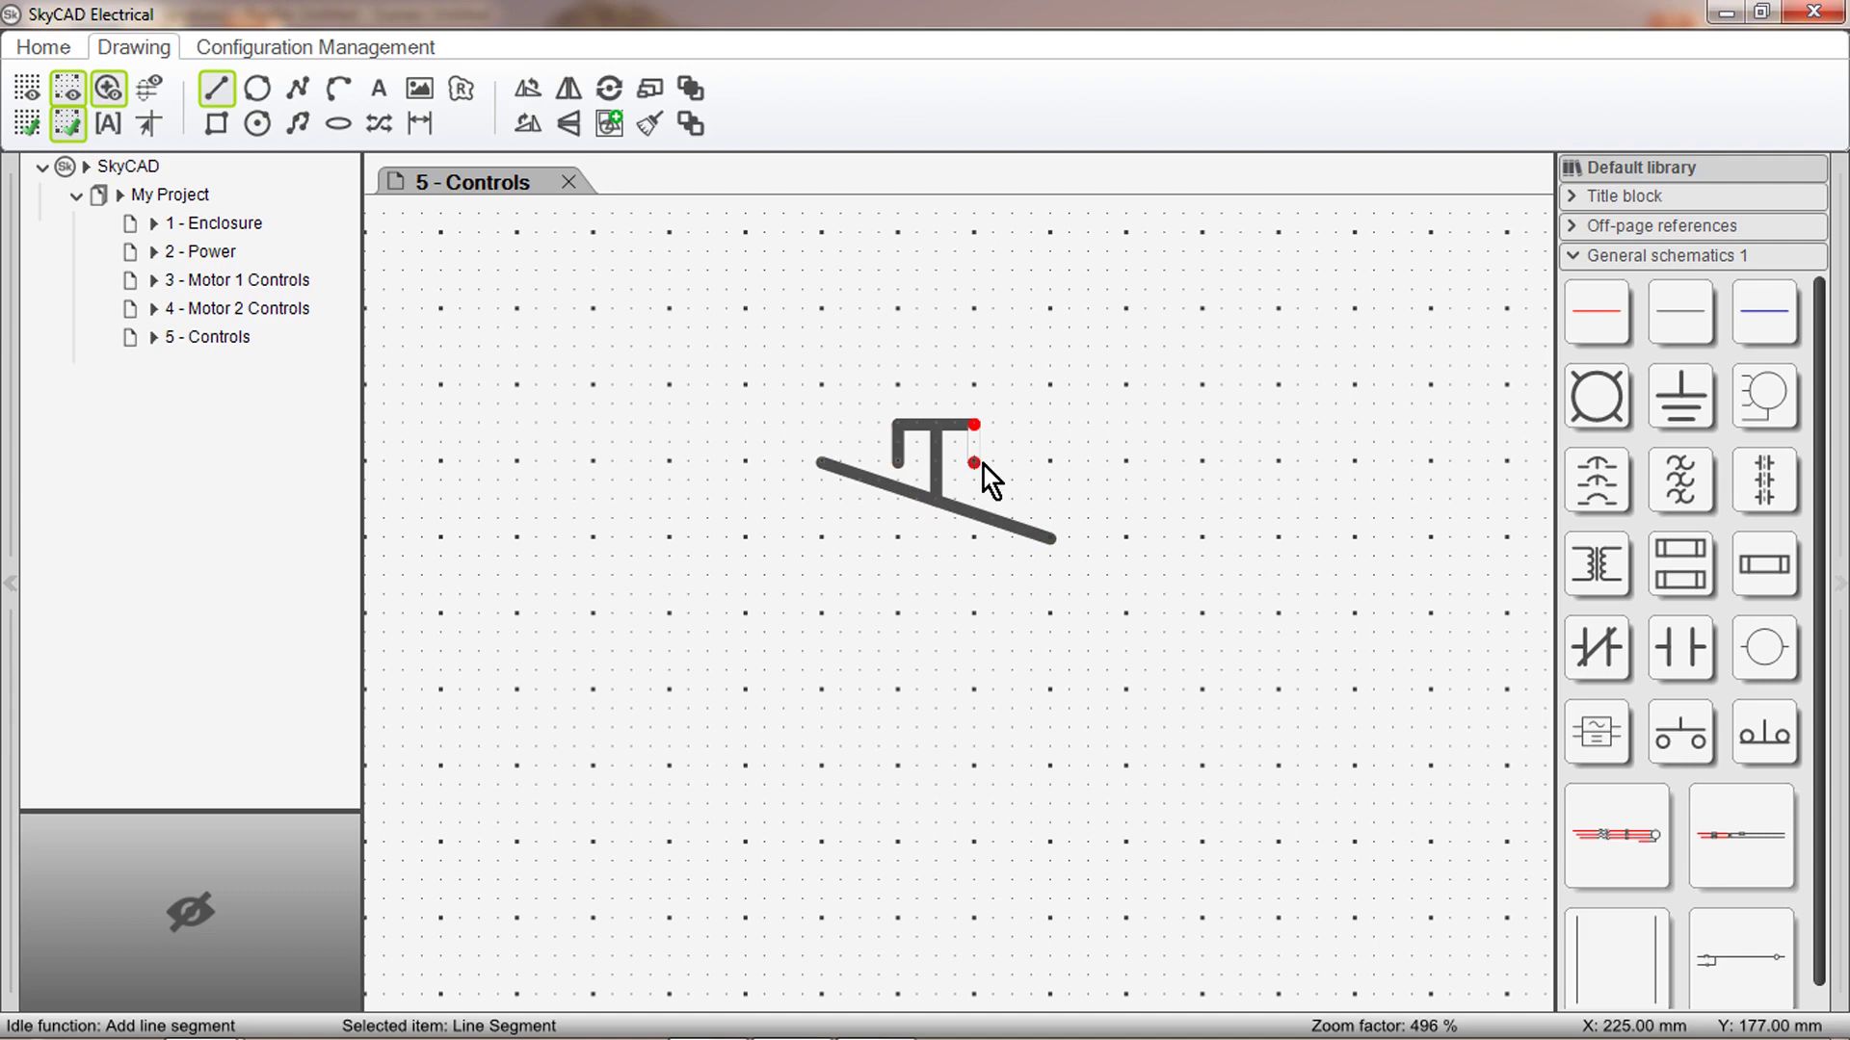
key(Escape)
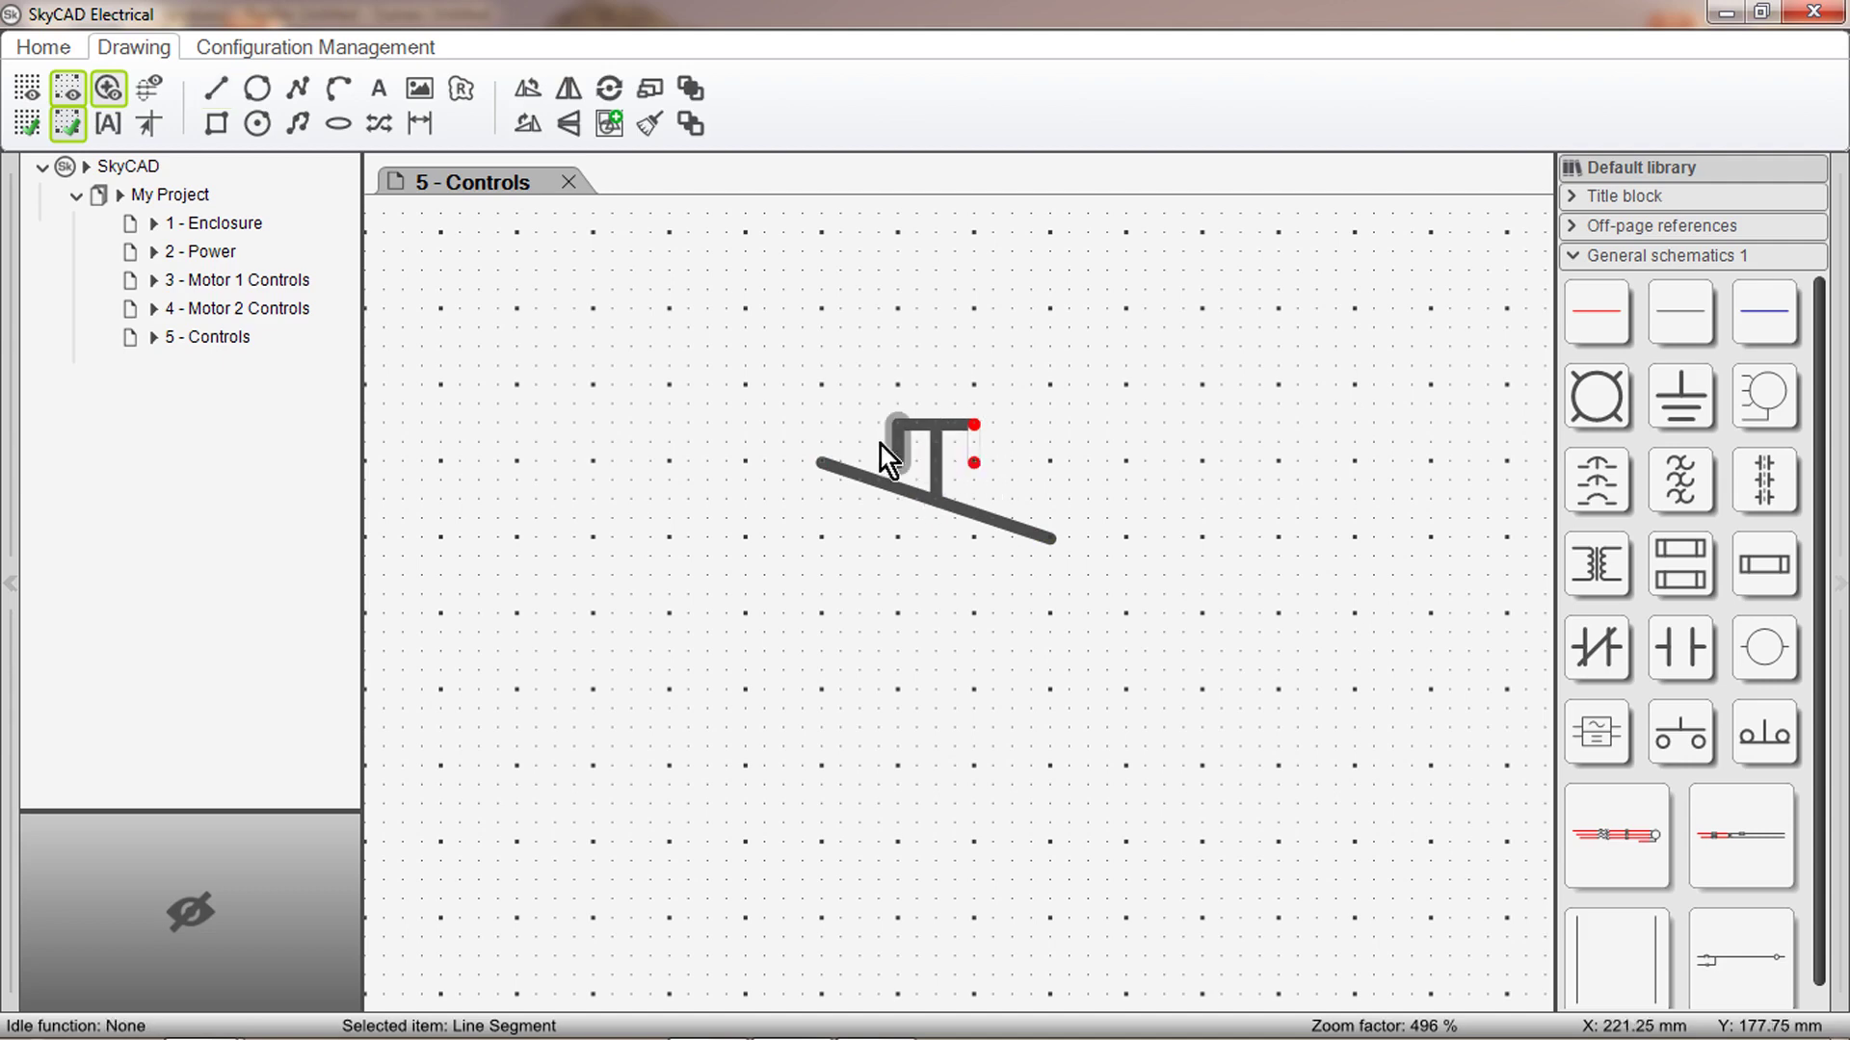
Box-select all push-button segments and start Create graphical block, acknowledging the insertion-point prompt.
drag(716, 339, 1178, 690)
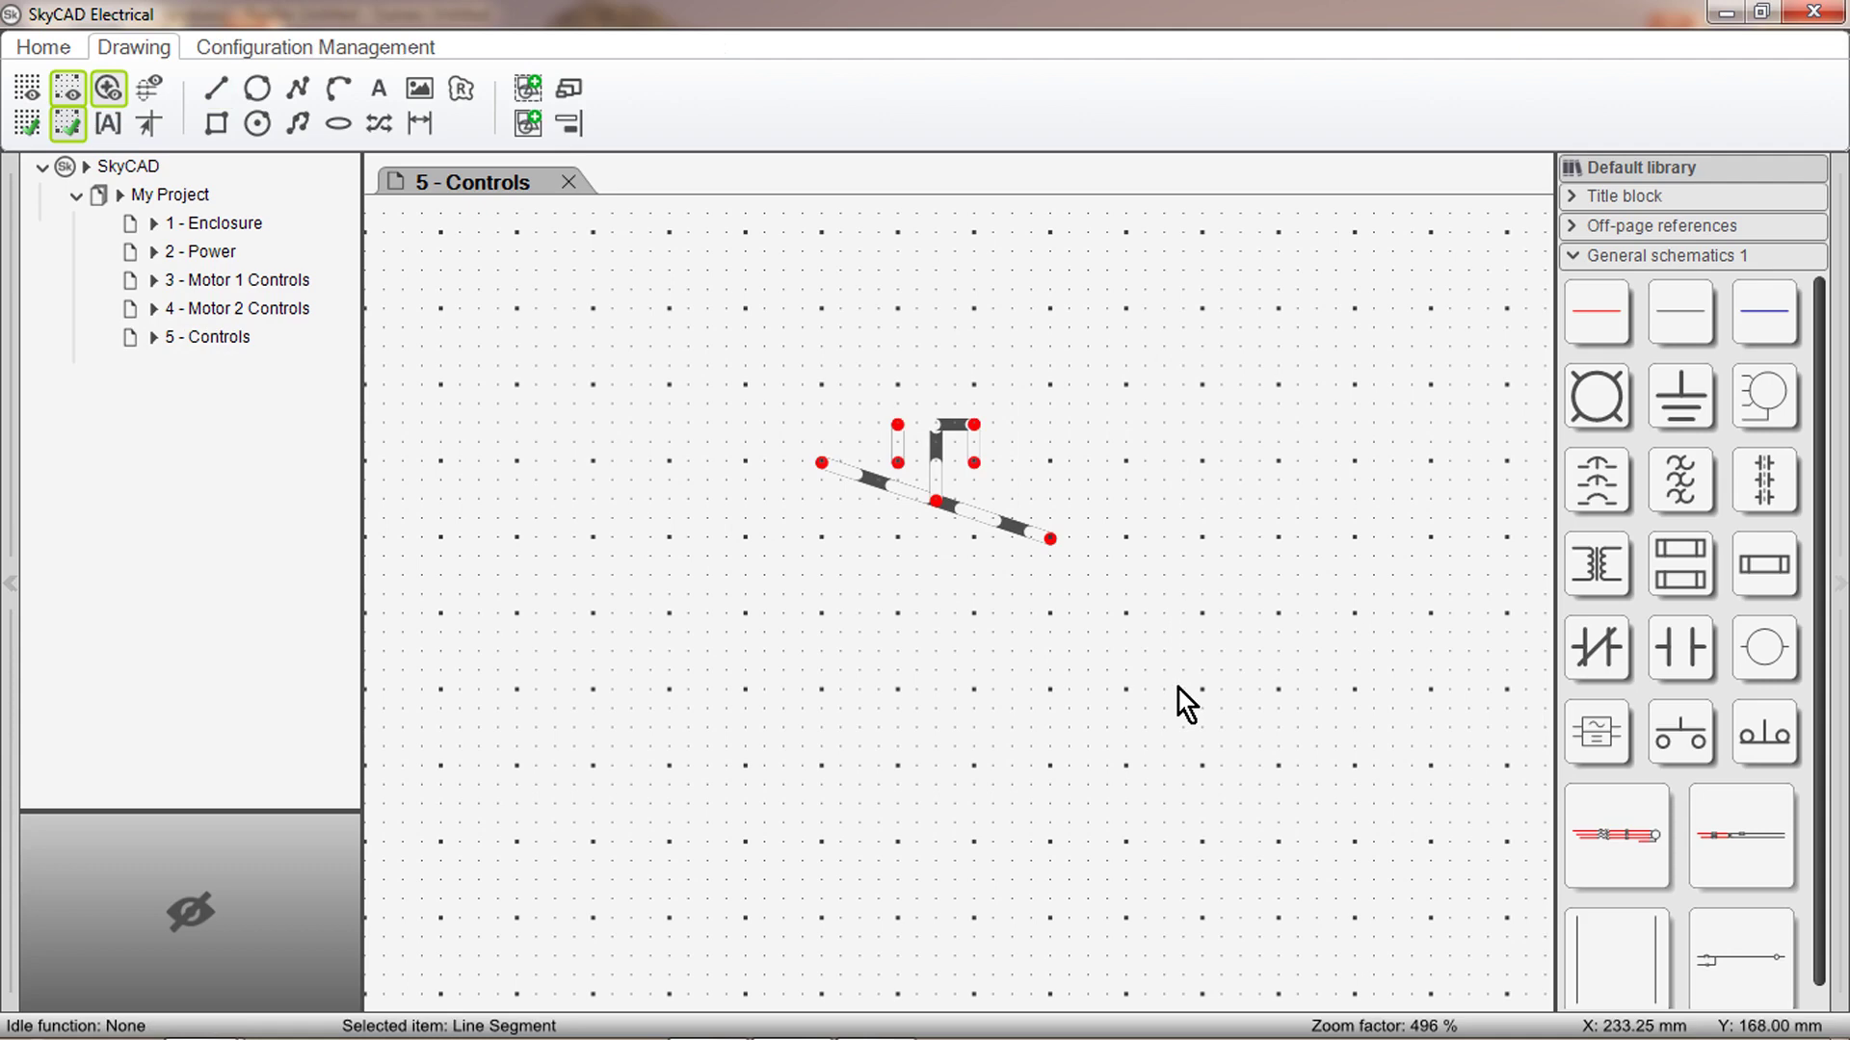
click(532, 135)
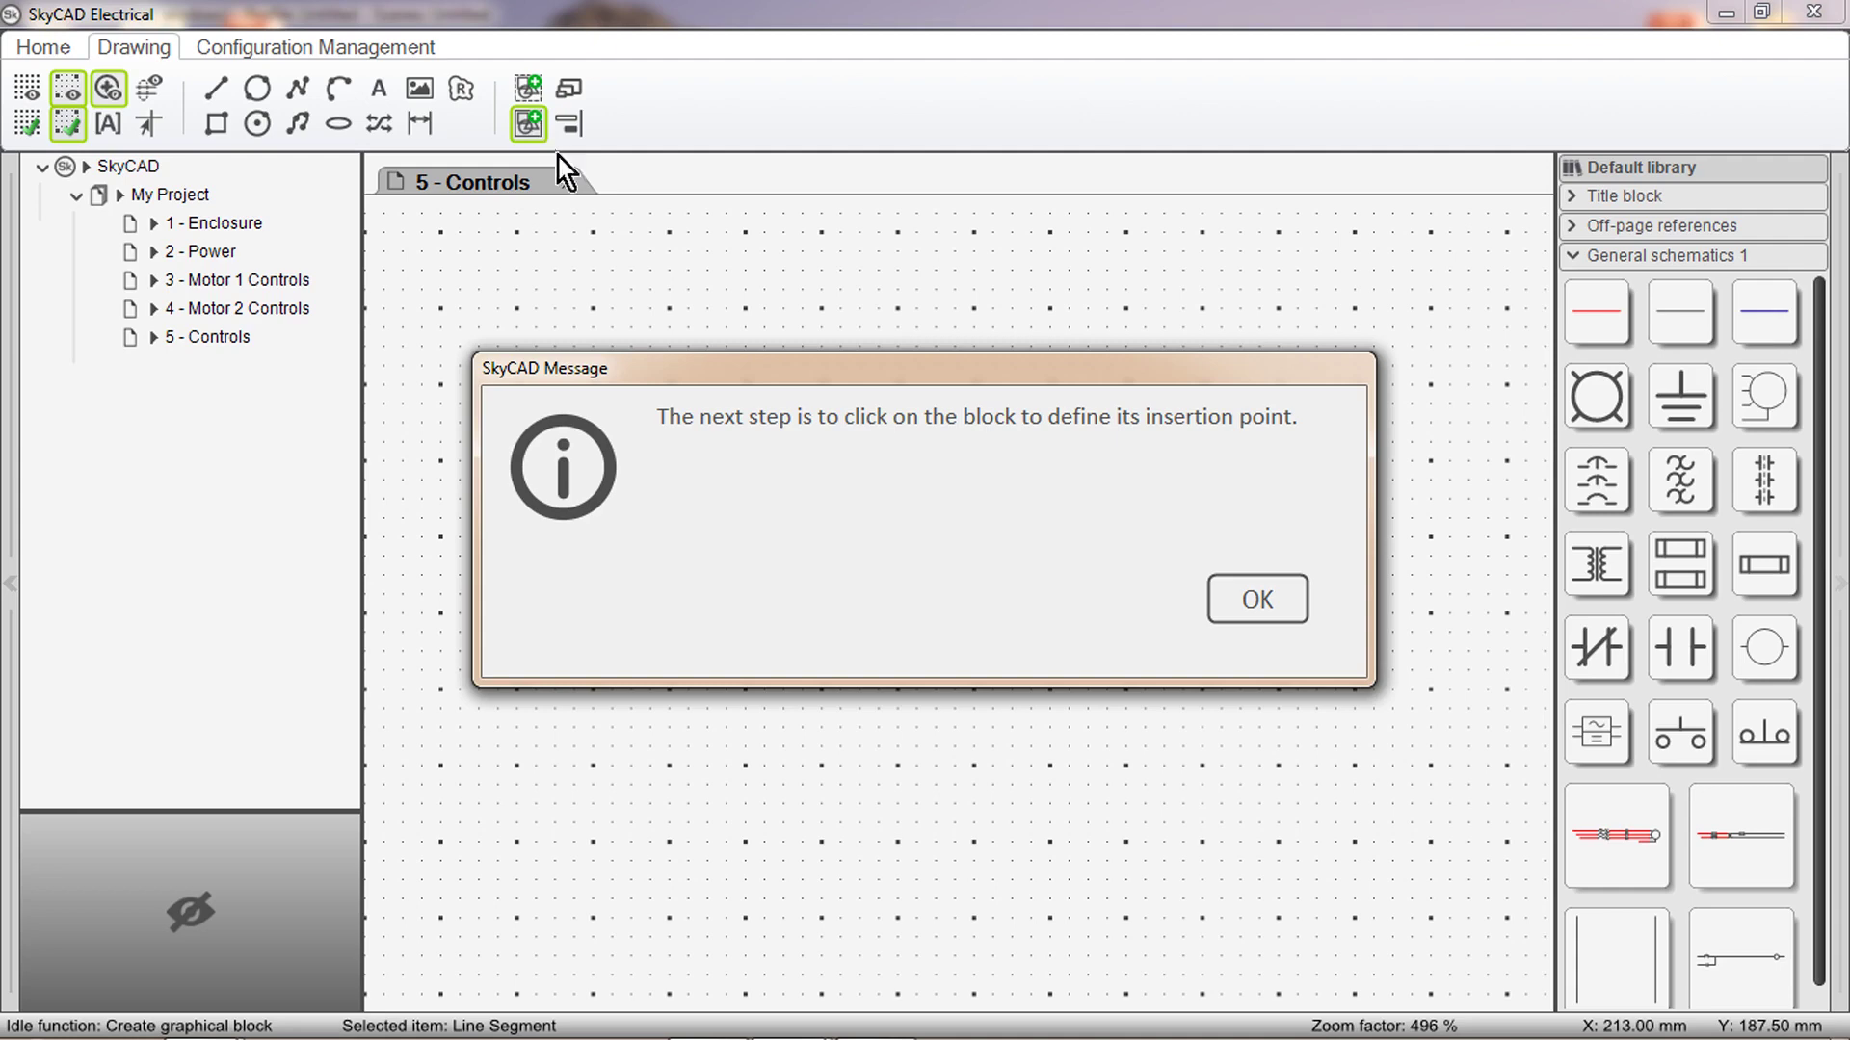
click(1292, 620)
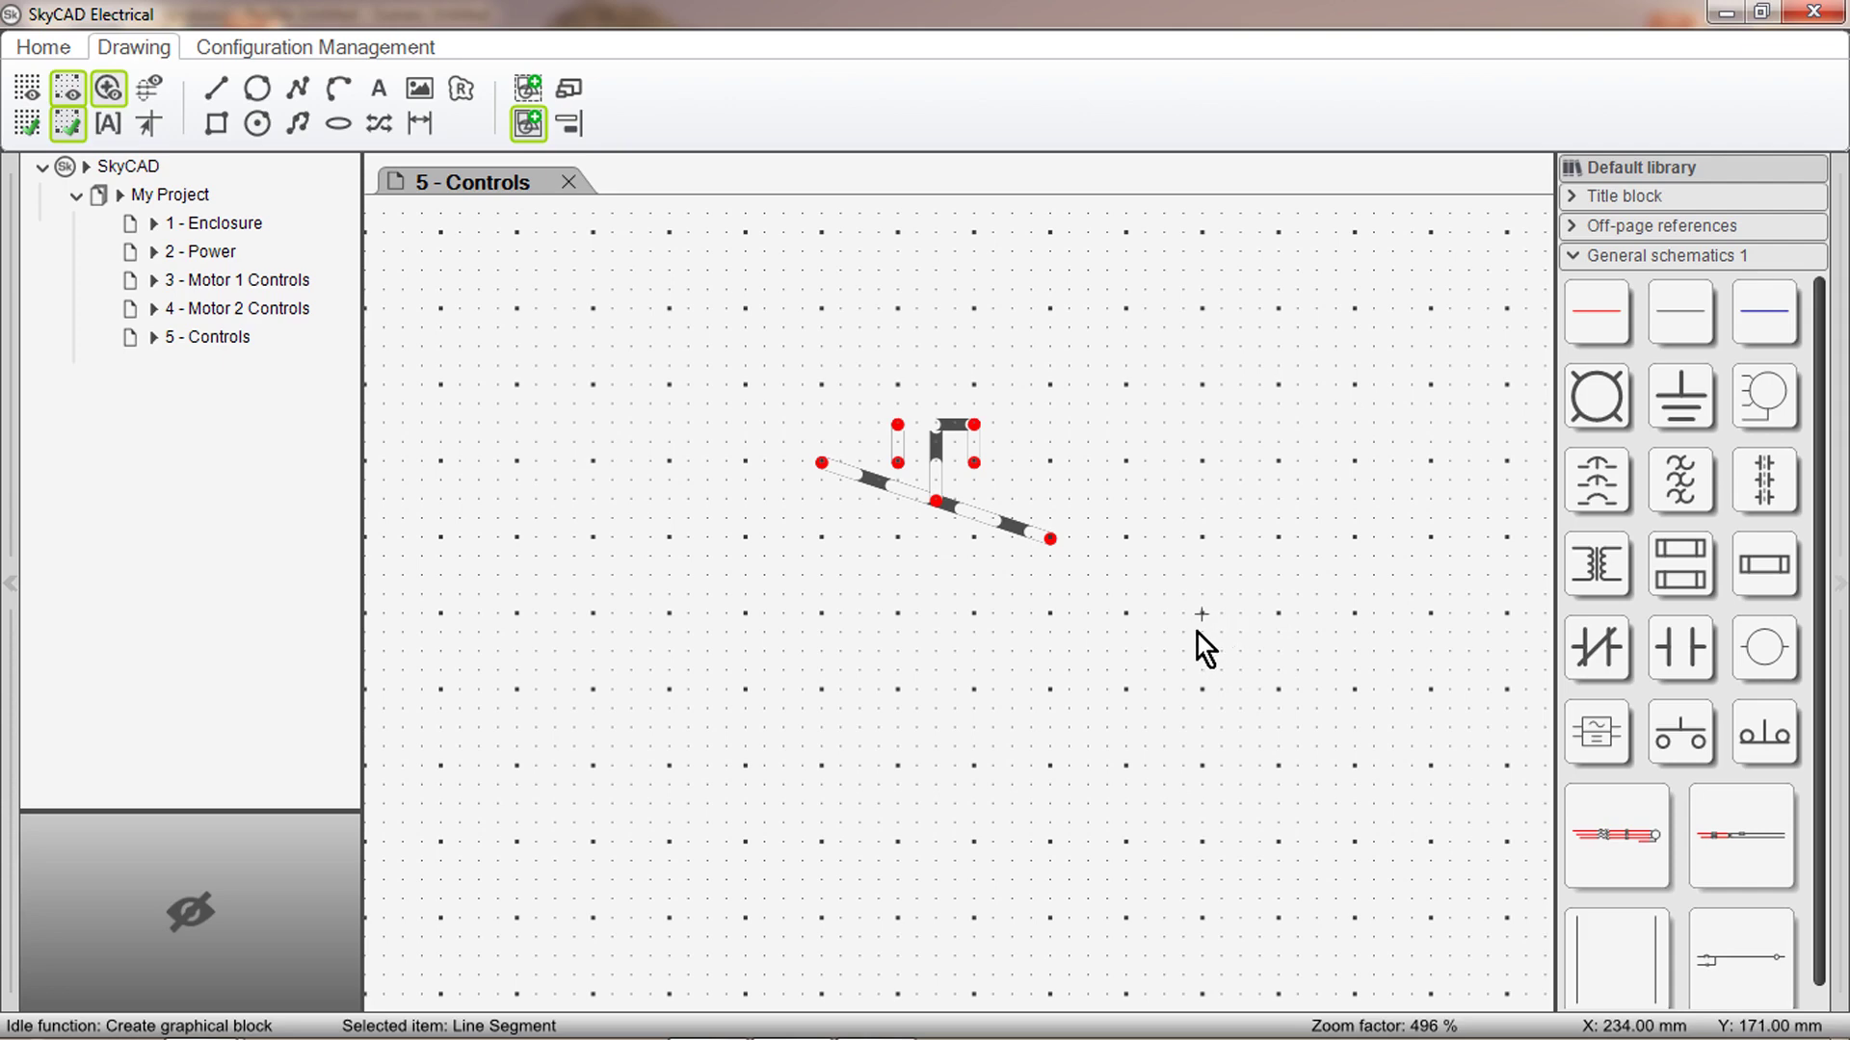
Anchor the block at the slanted line's left end and set its element type to Button.
click(832, 548)
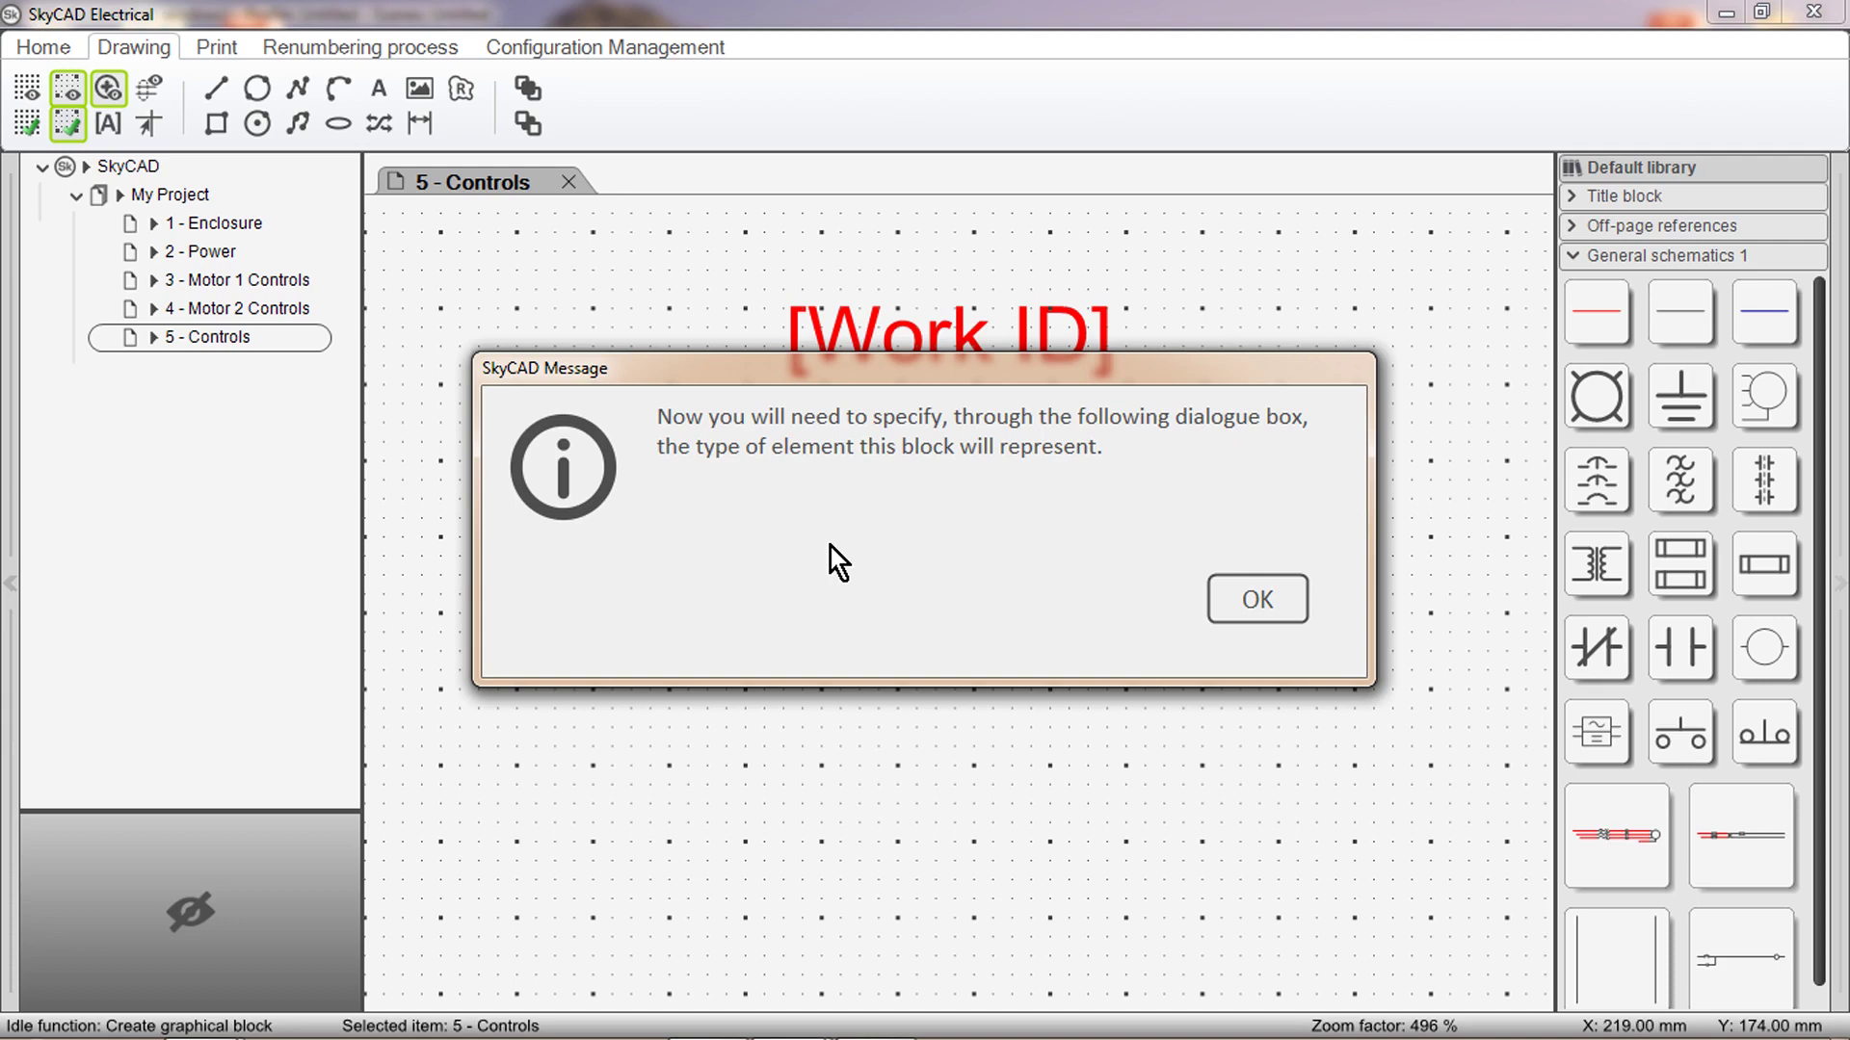
click(1304, 604)
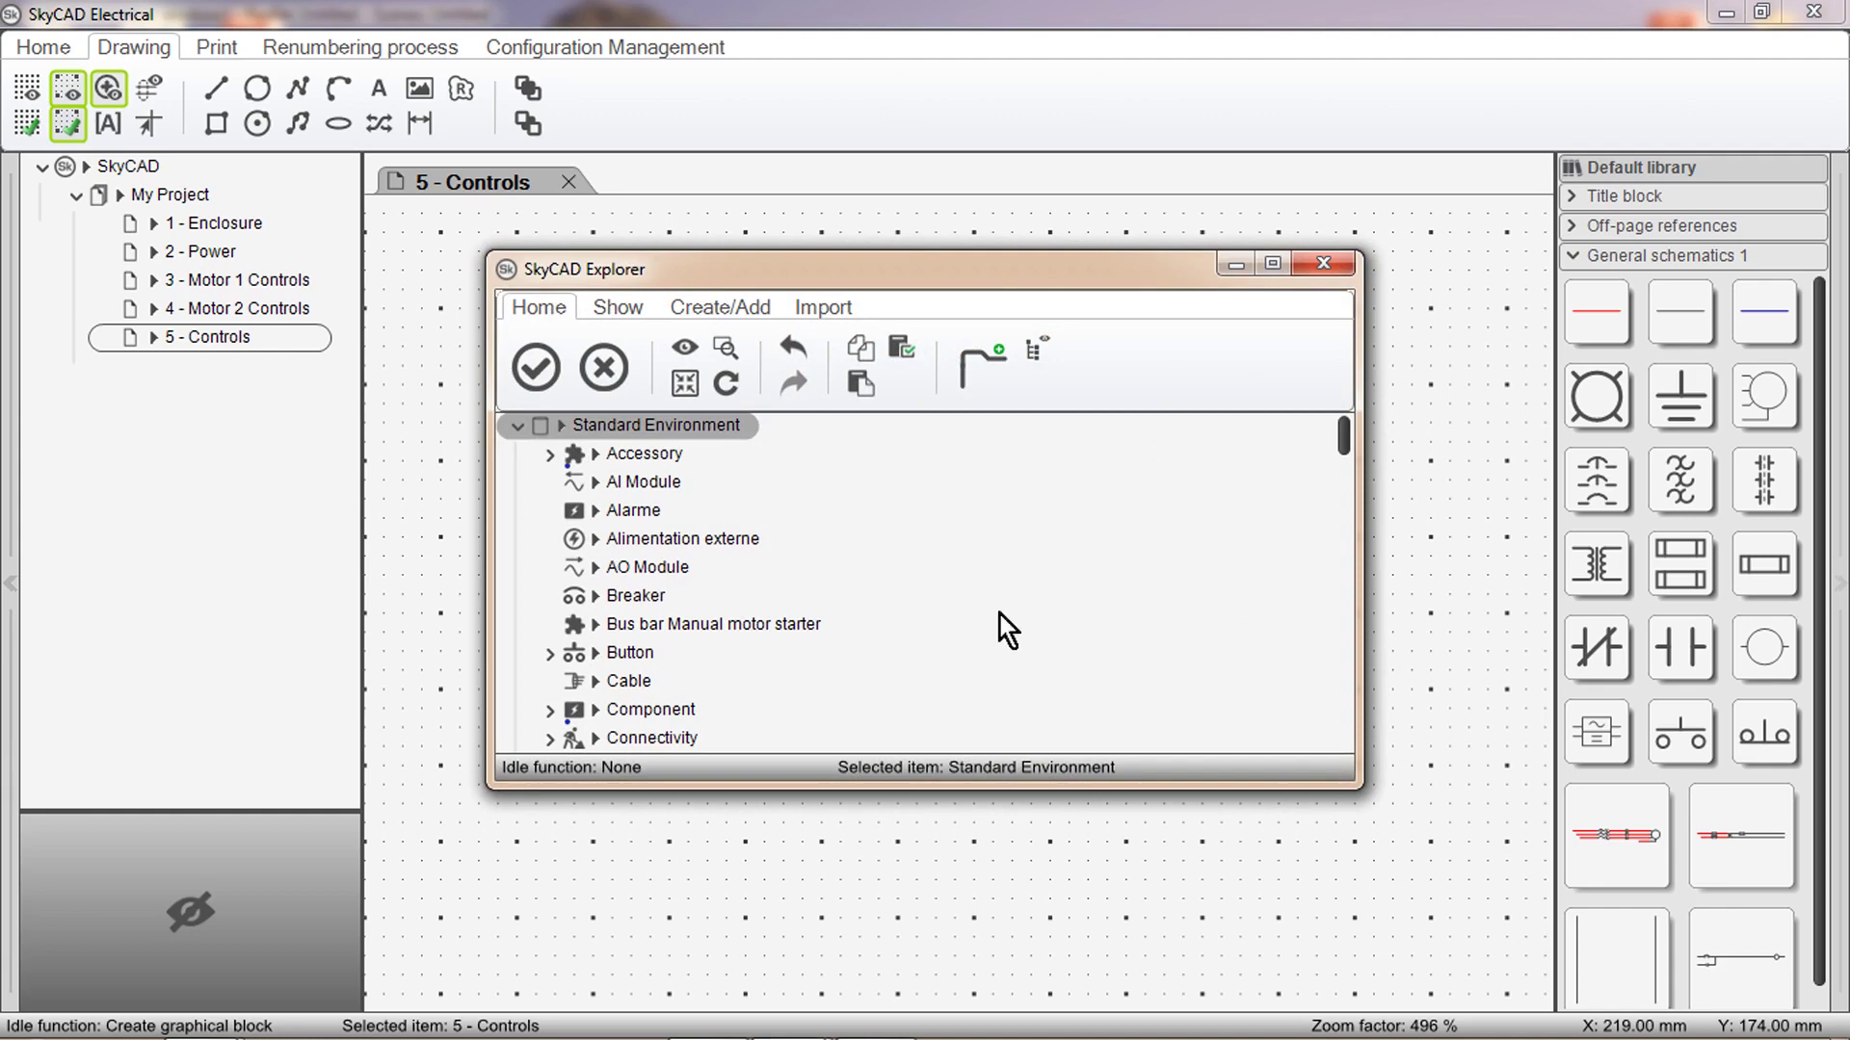
click(691, 656)
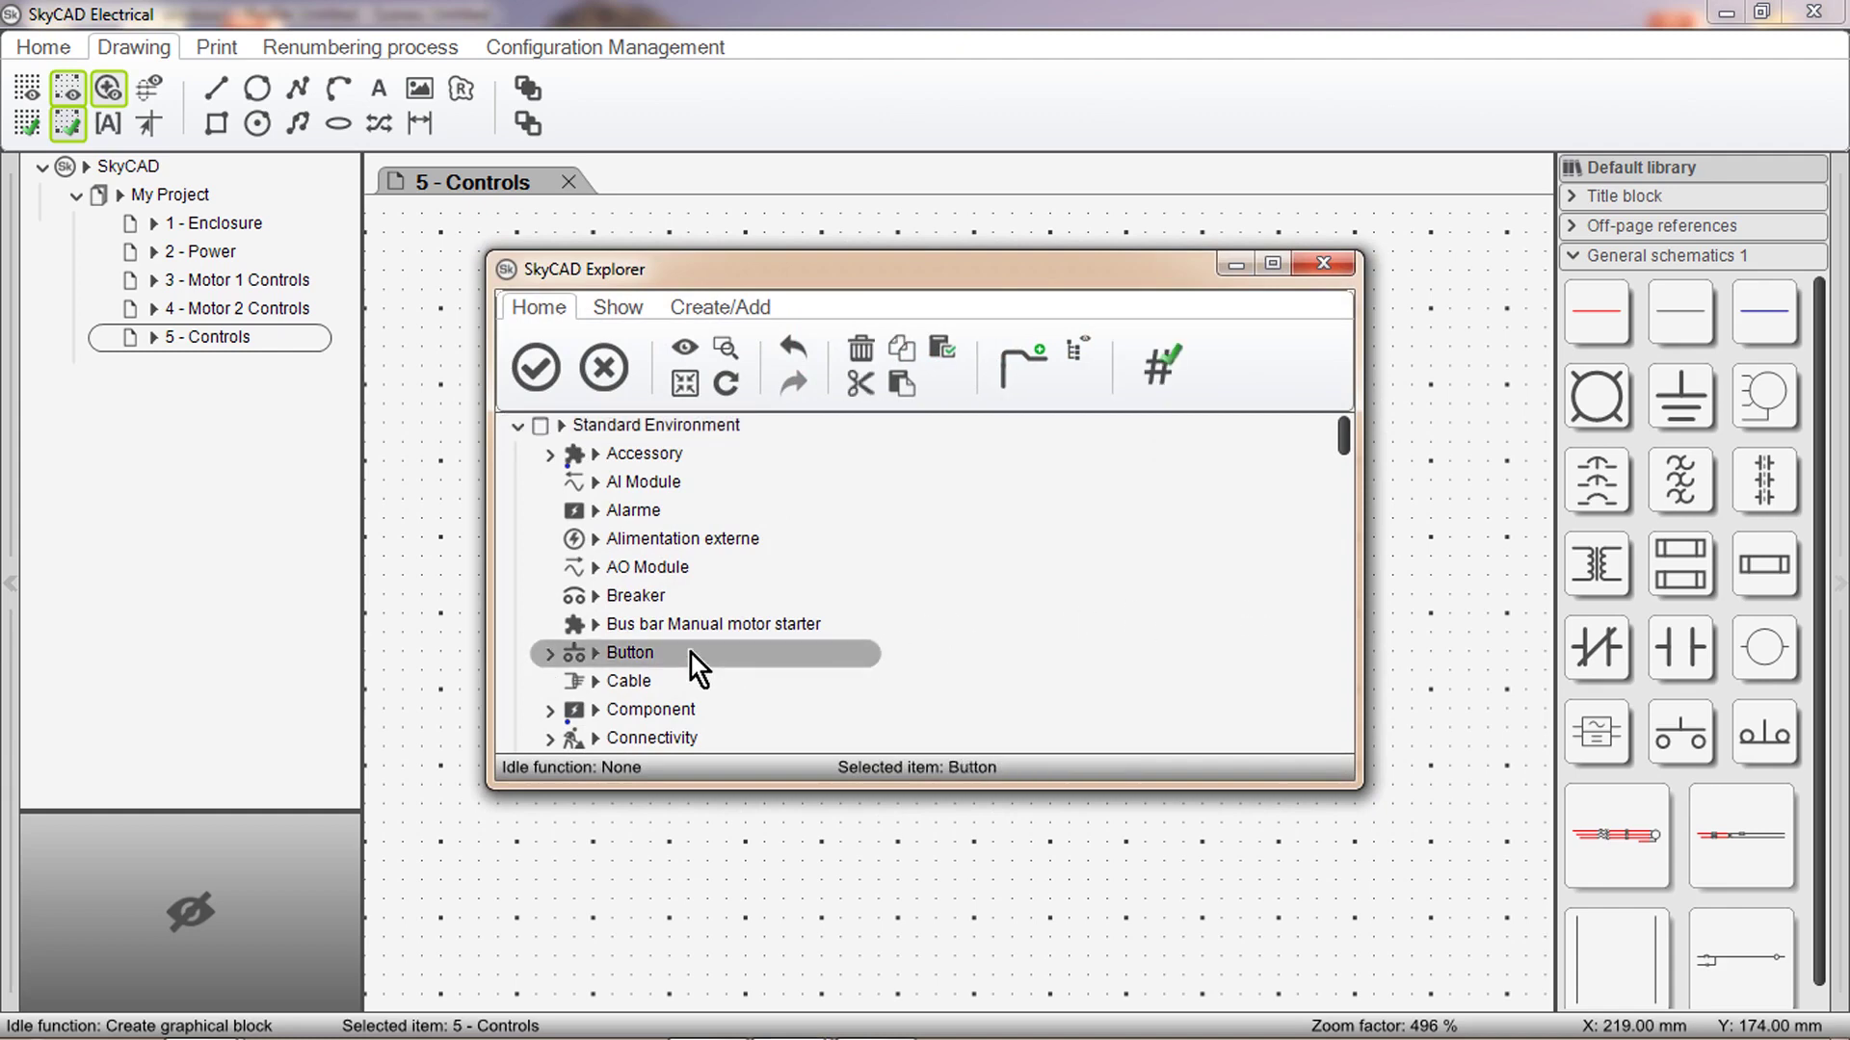
click(560, 383)
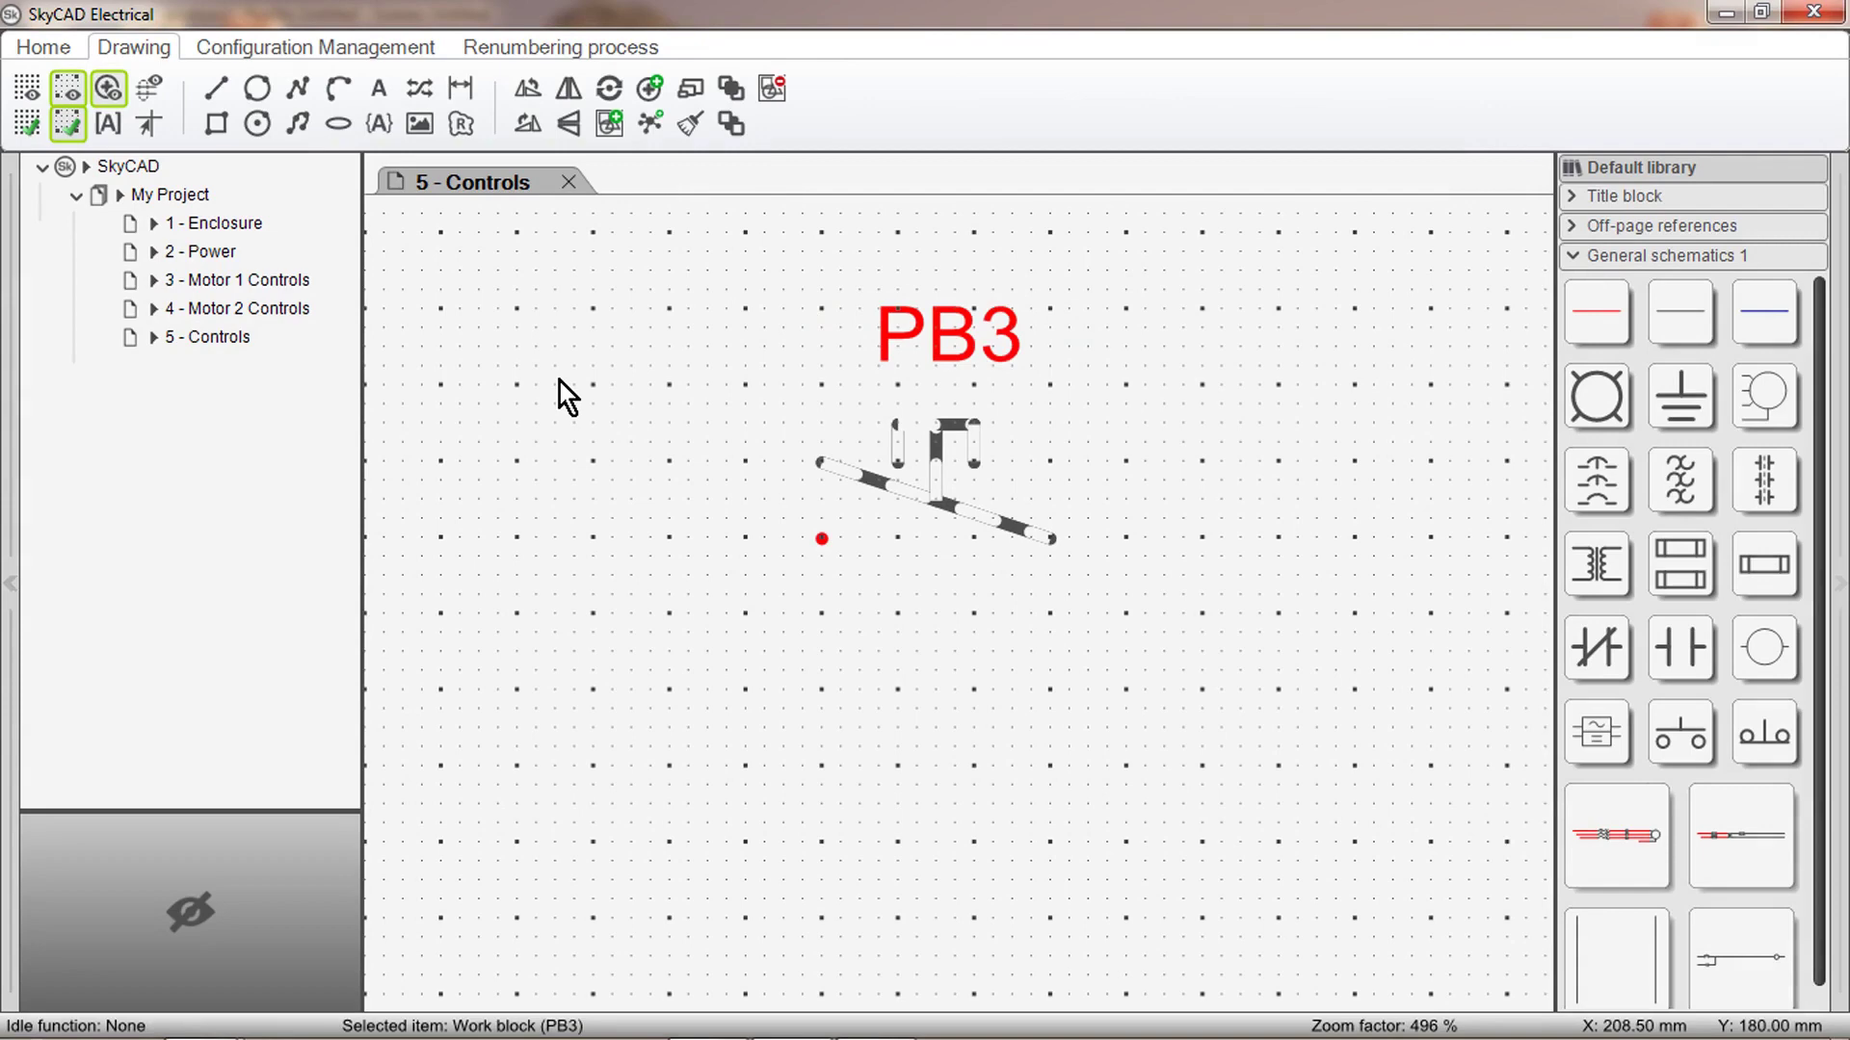
Lower the PB3 tag closer to the symbol and reselect the push-button block.
click(950, 359)
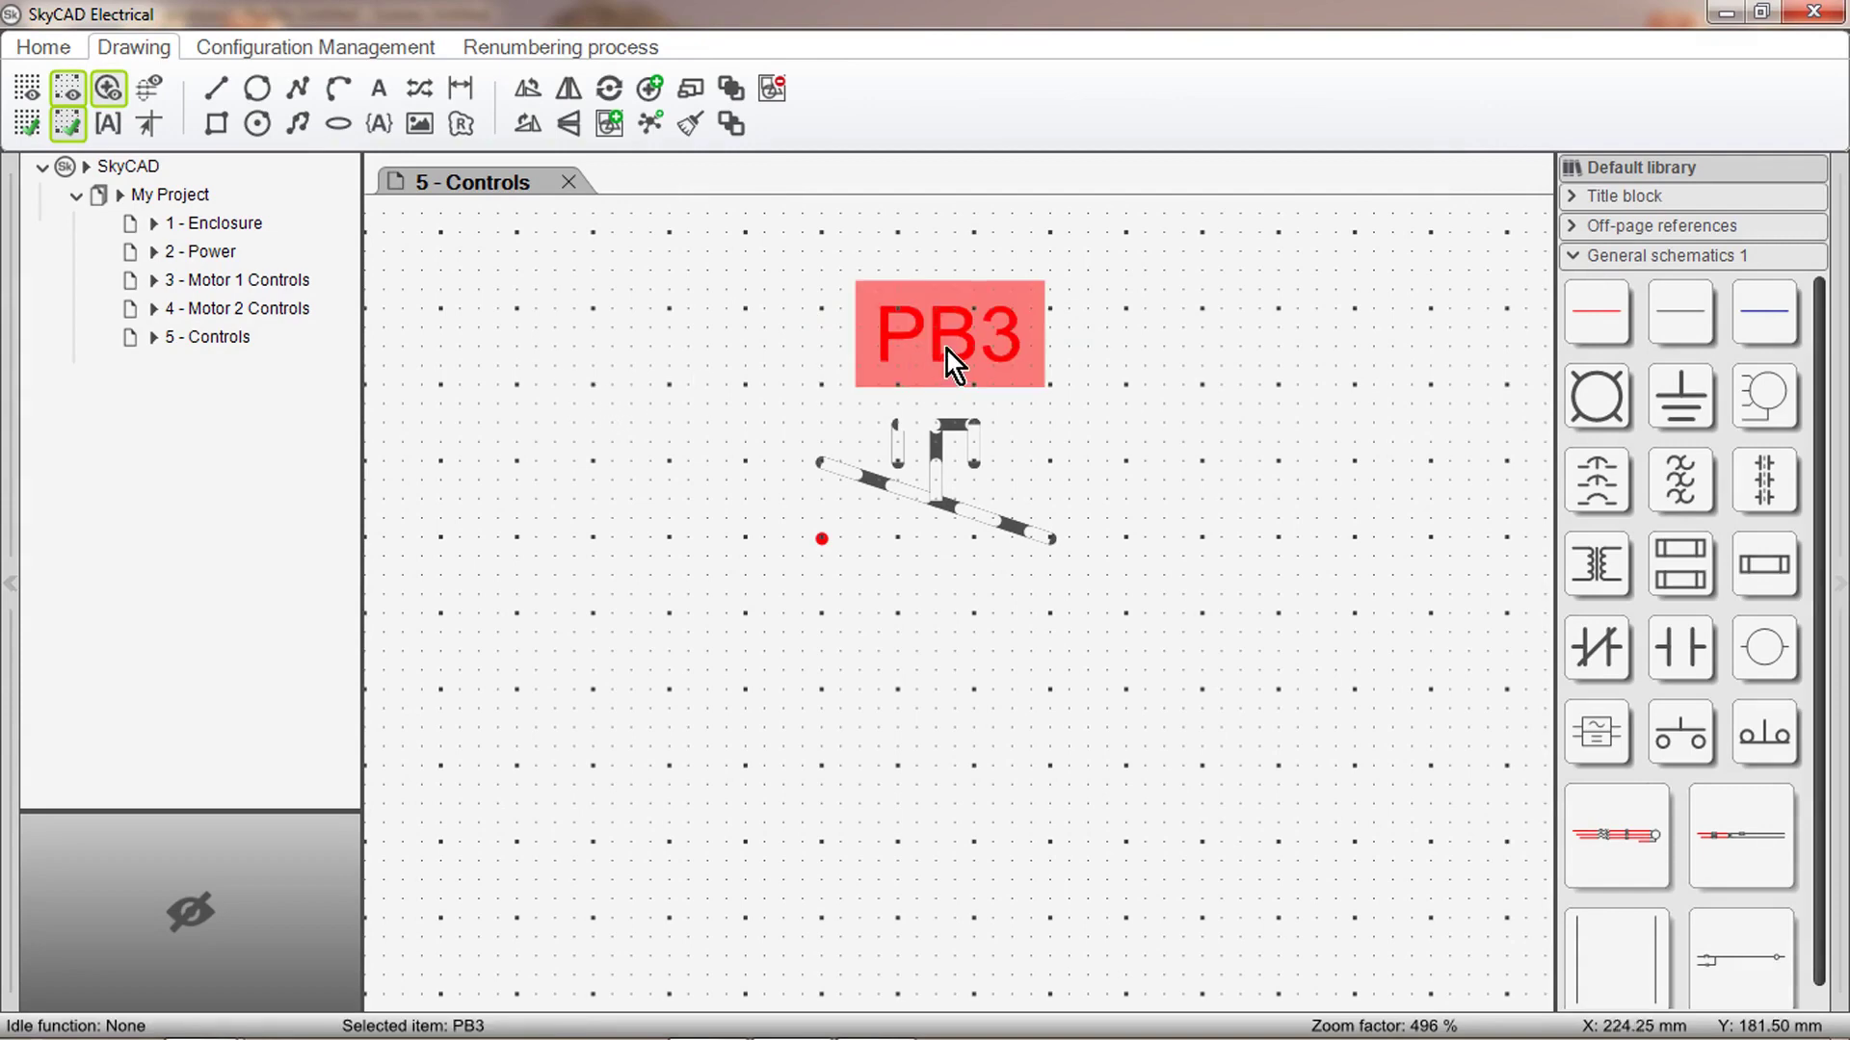
mouse_move(950, 359)
mouse_down()
mouse_move(846, 318)
mouse_move(985, 367)
mouse_move(943, 370)
mouse_up()
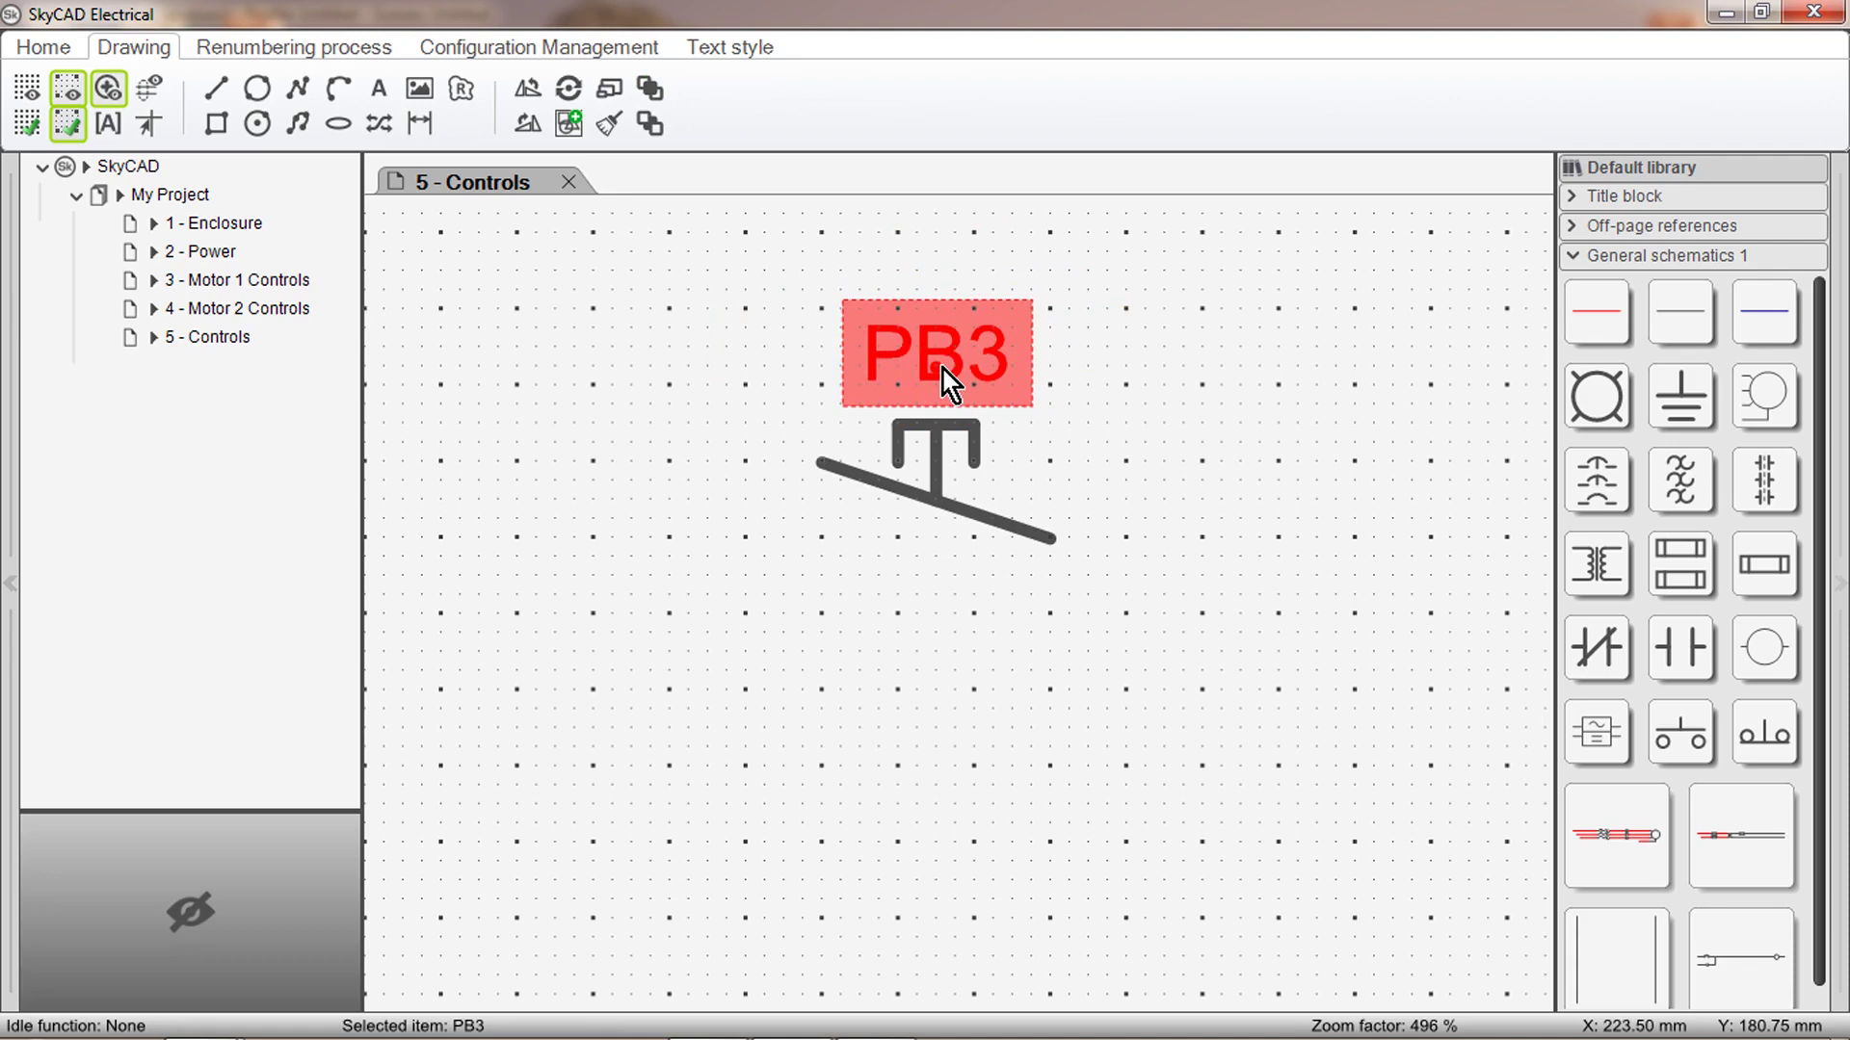
click(967, 477)
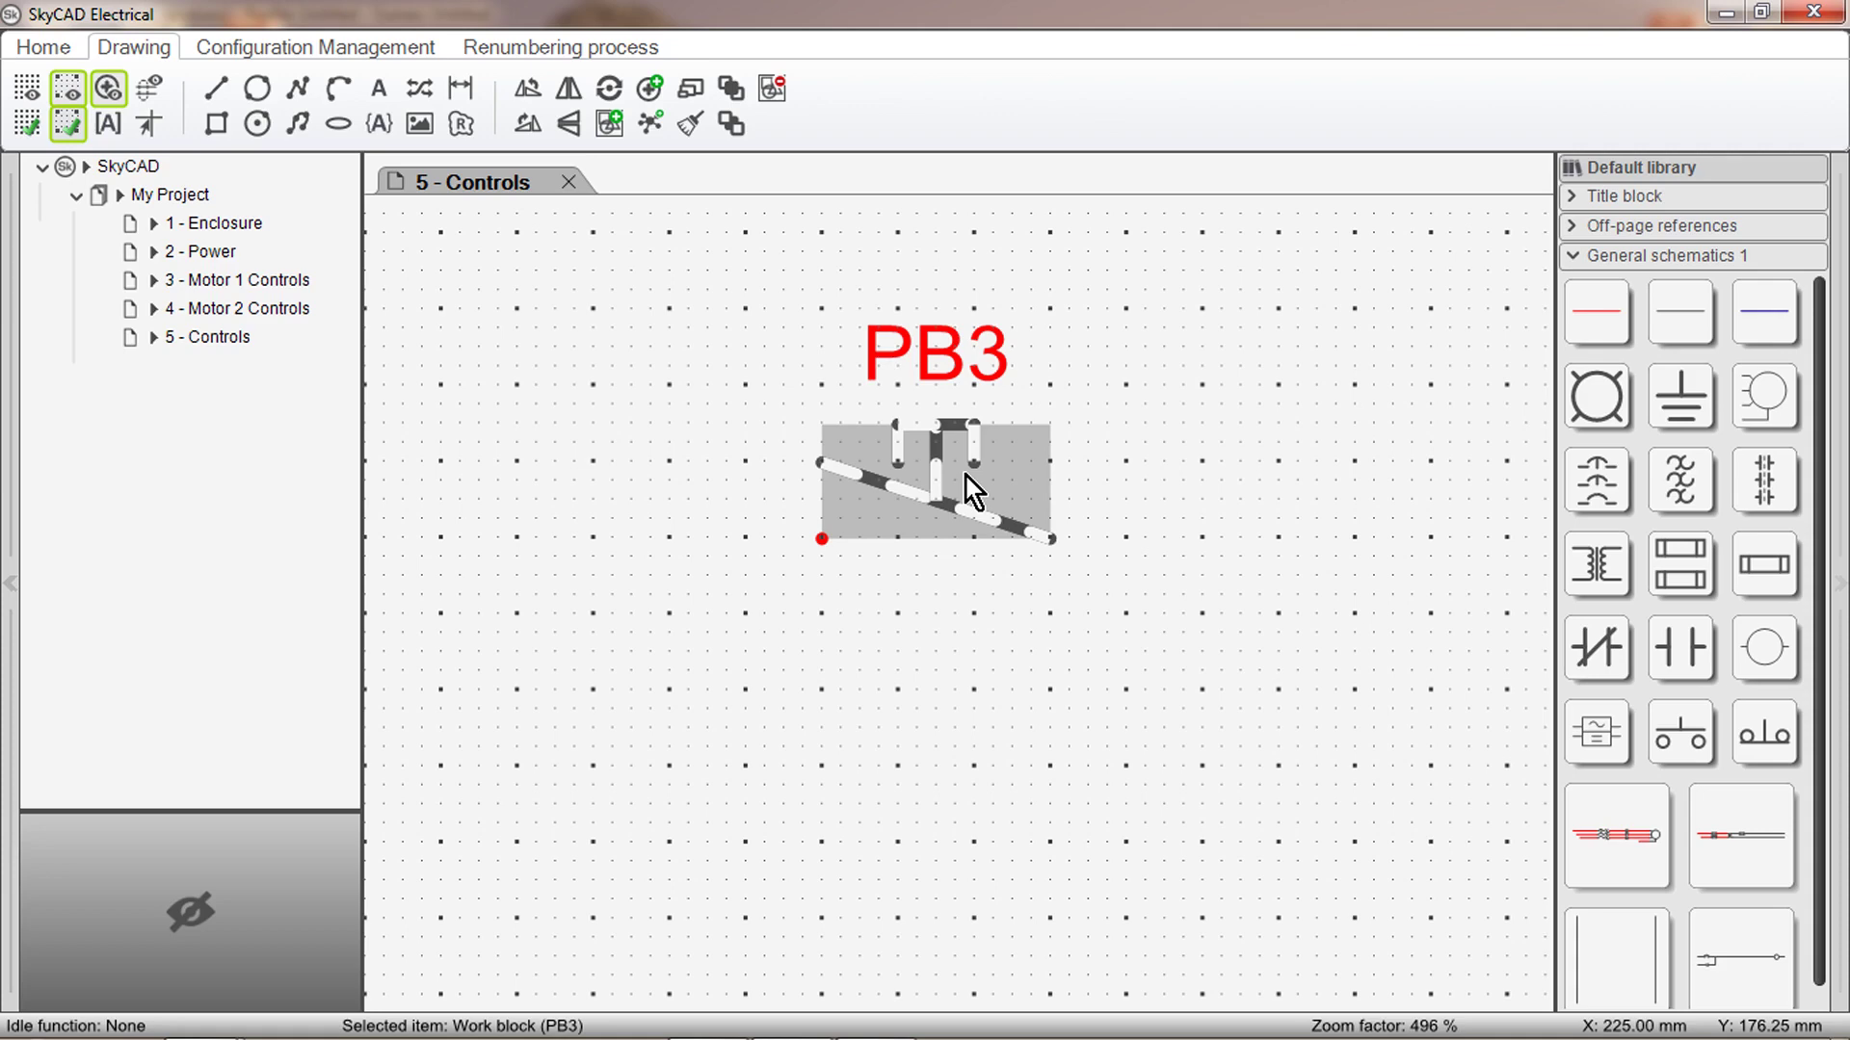
Add connection points 1 and 2 at the line's ends and place their numbers beneath them.
click(647, 92)
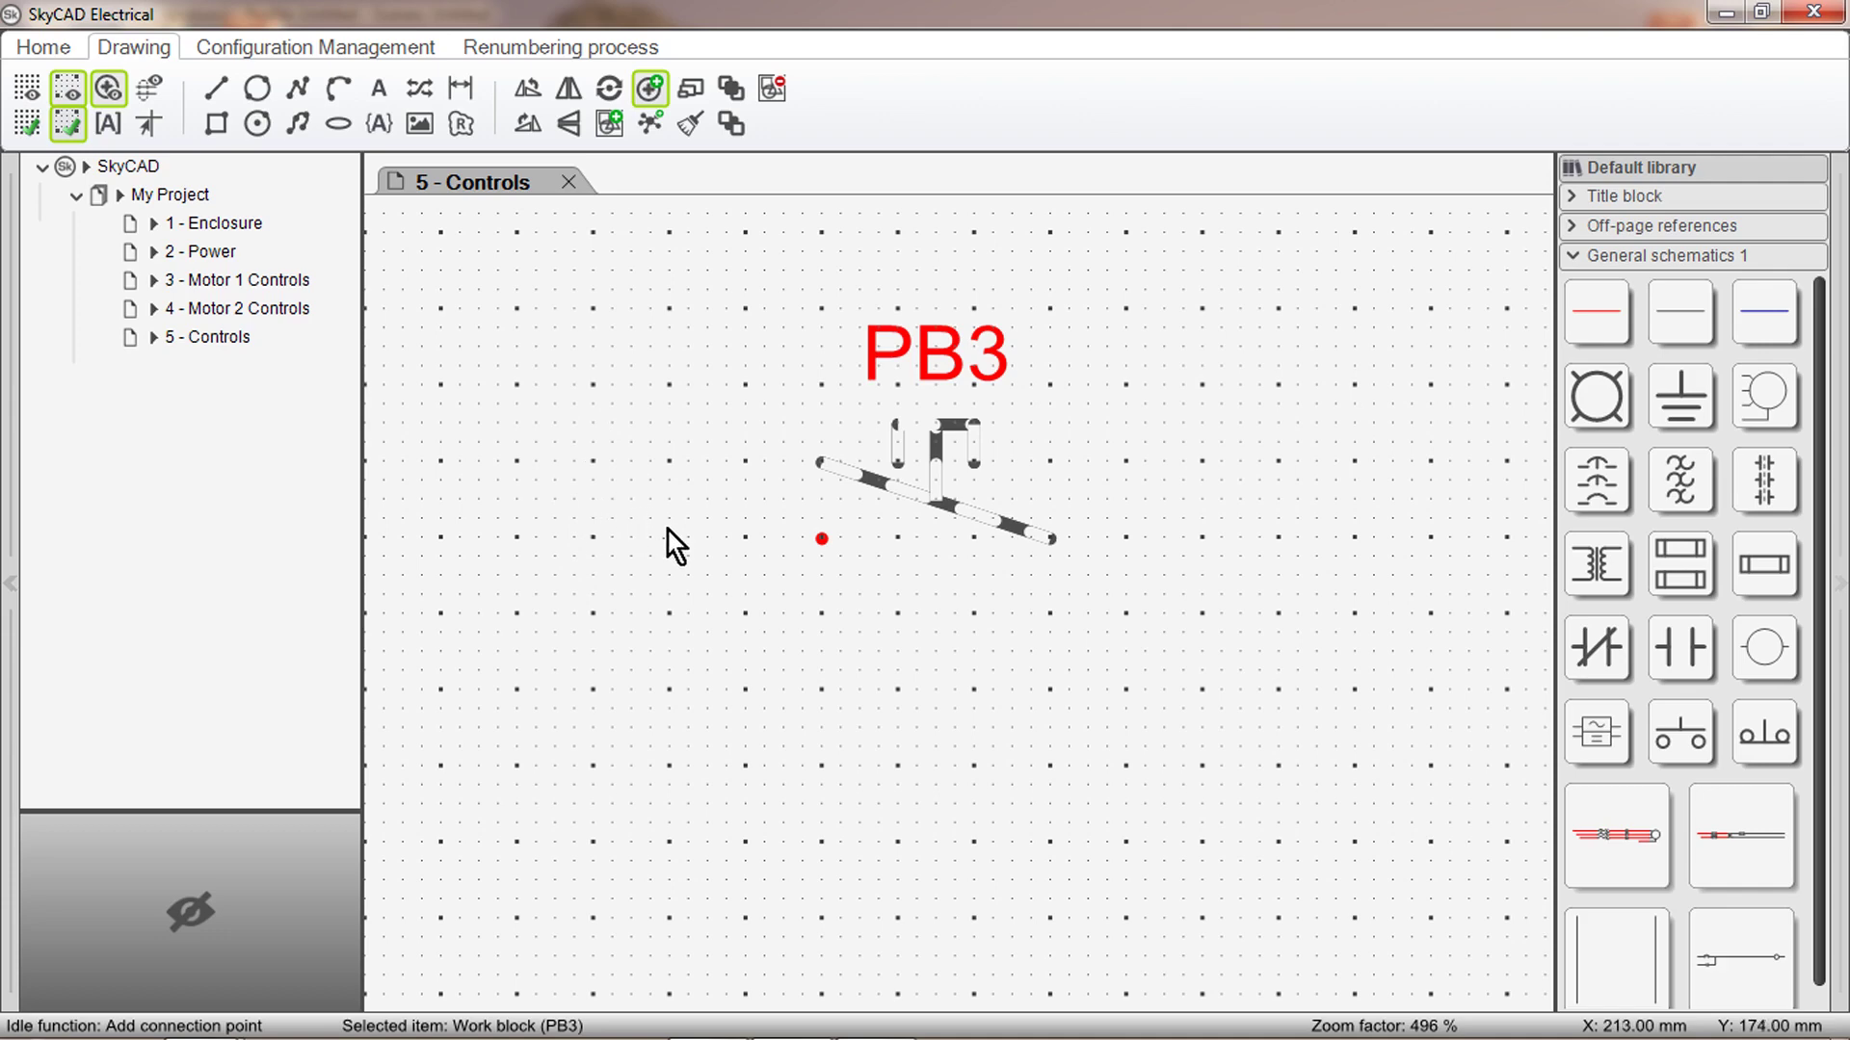
click(832, 550)
click(1058, 548)
key(Escape)
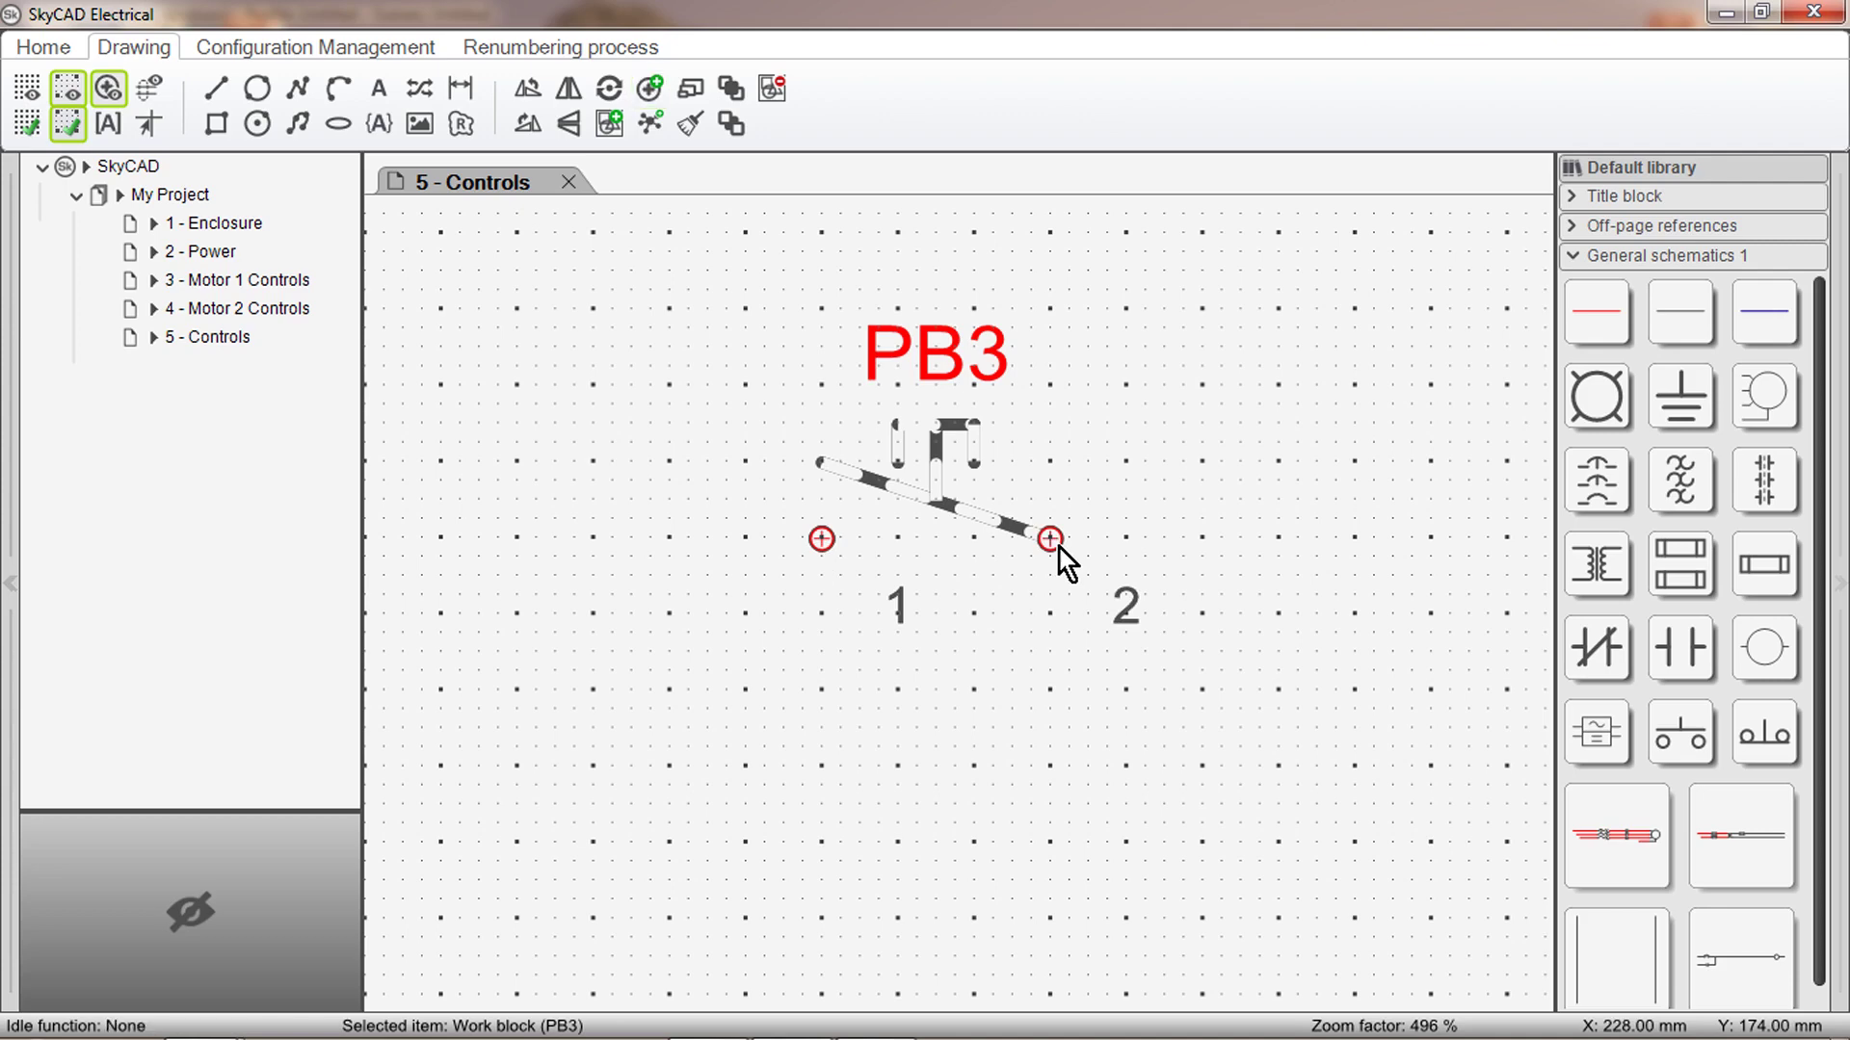
drag(895, 608, 822, 612)
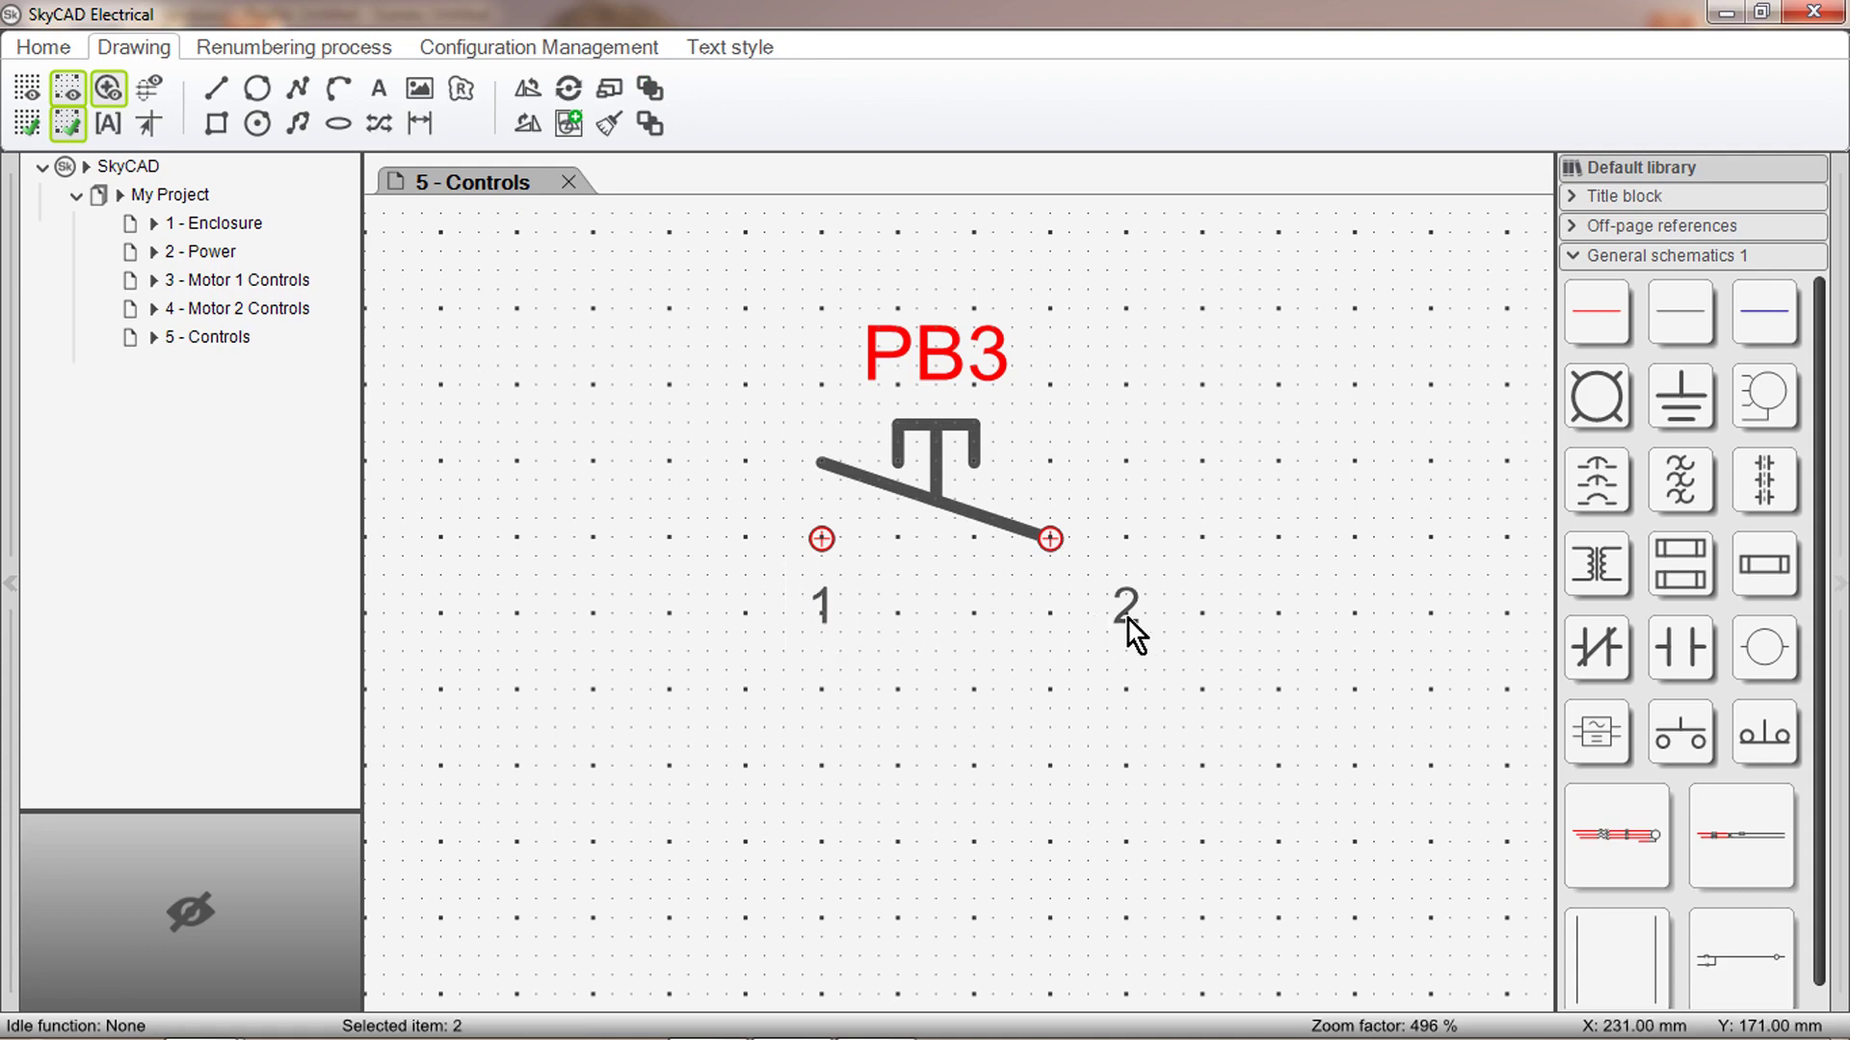
drag(1128, 632, 1037, 609)
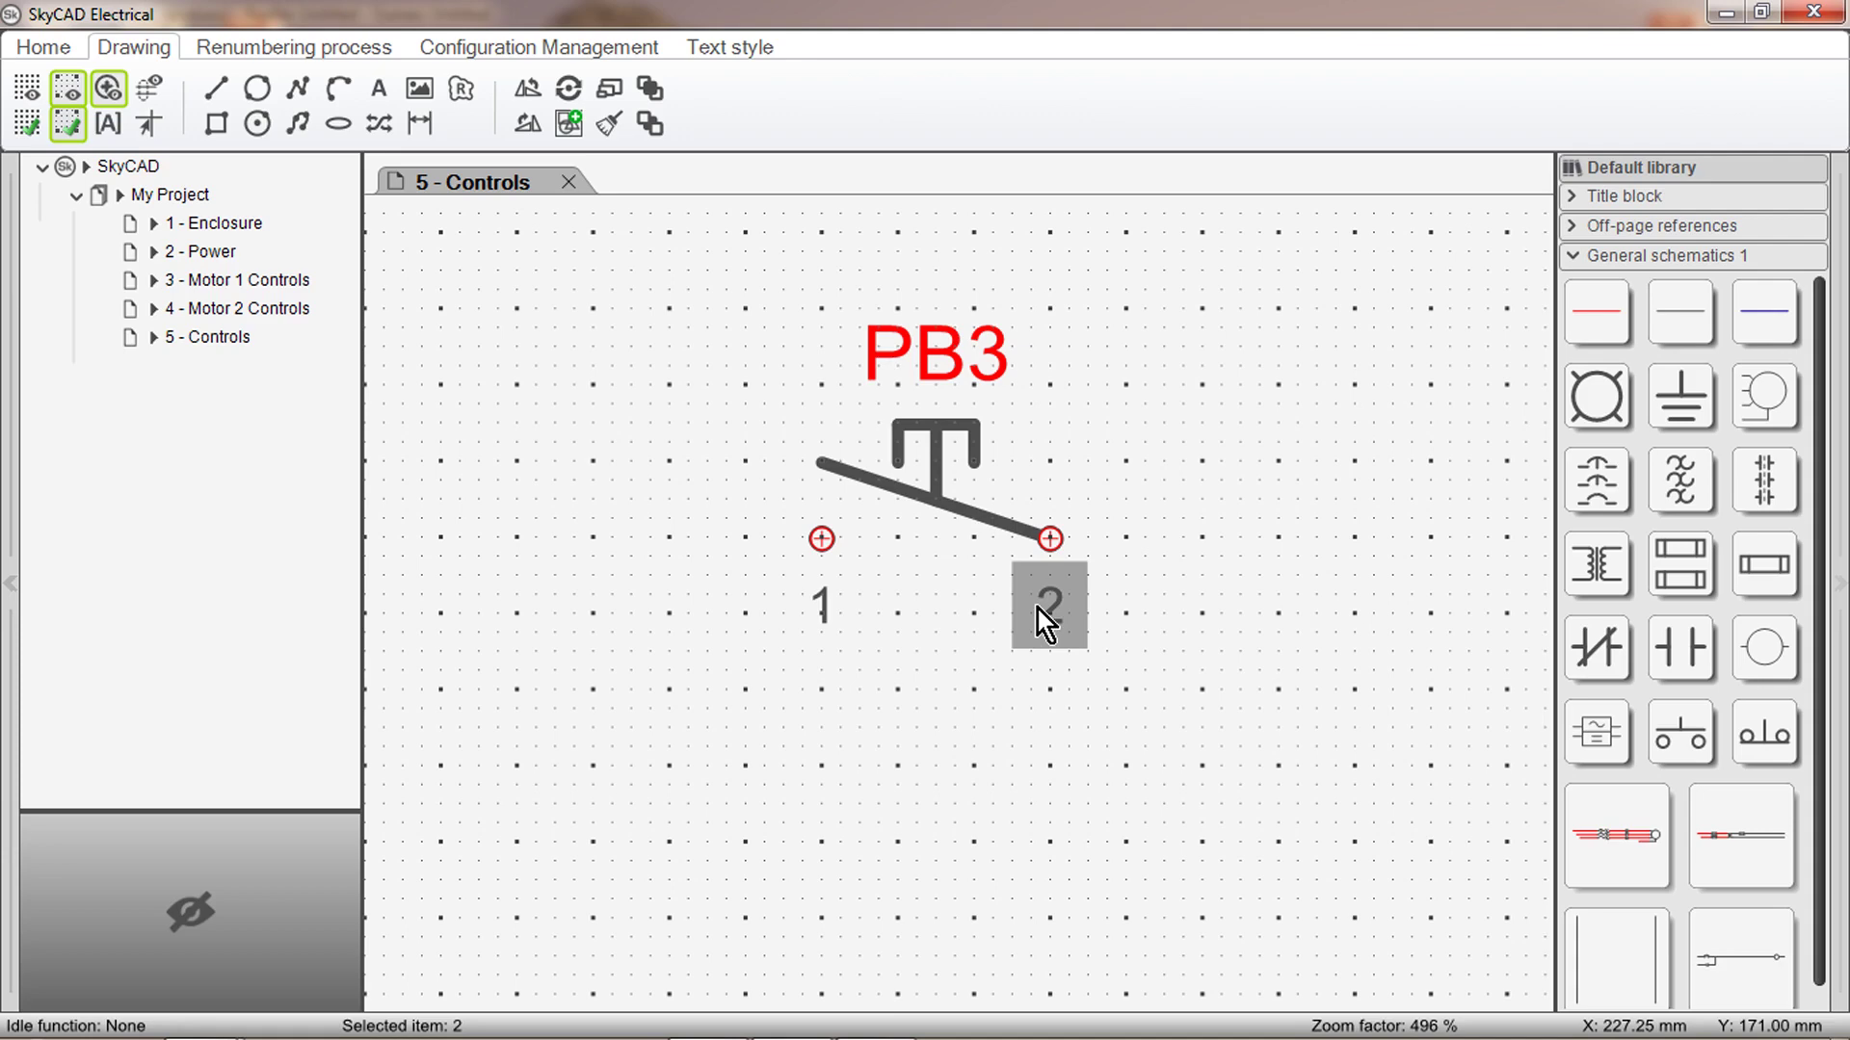
Save the PB3 block to the library catalogue under the name 'no pushbutton'.
click(934, 511)
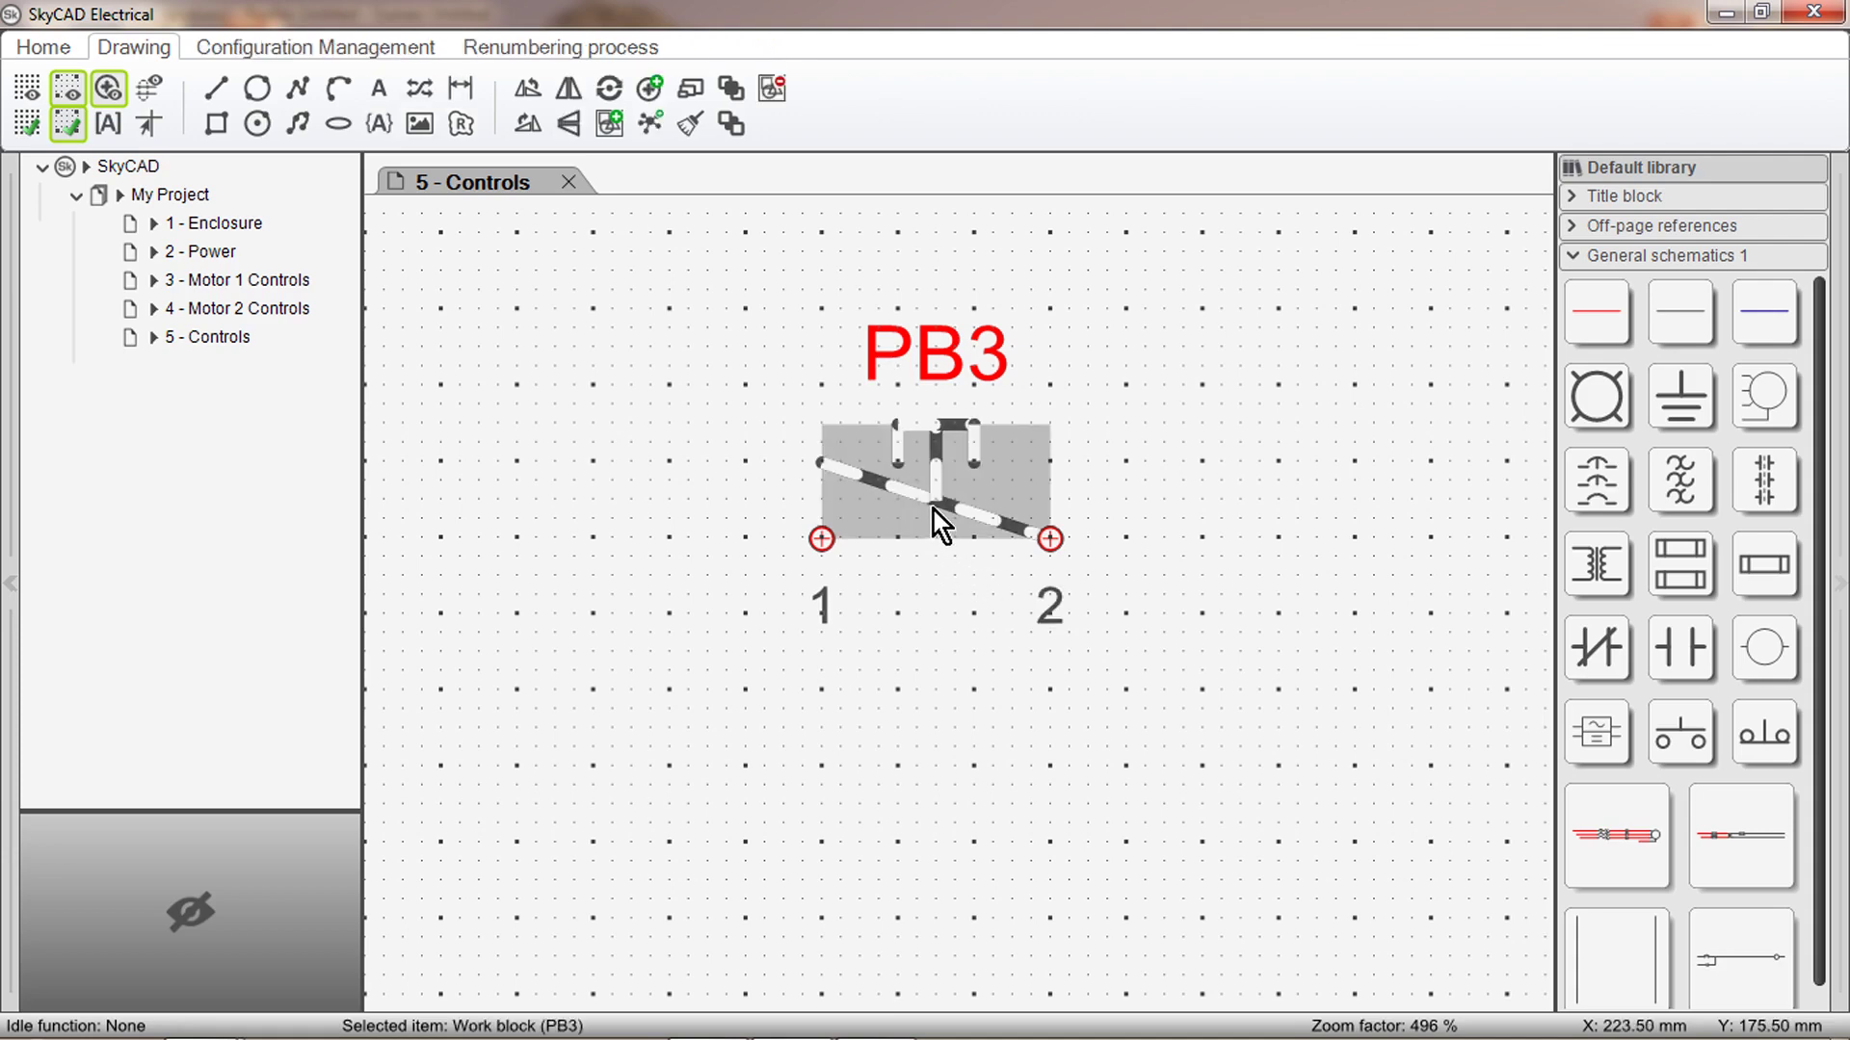
click(59, 56)
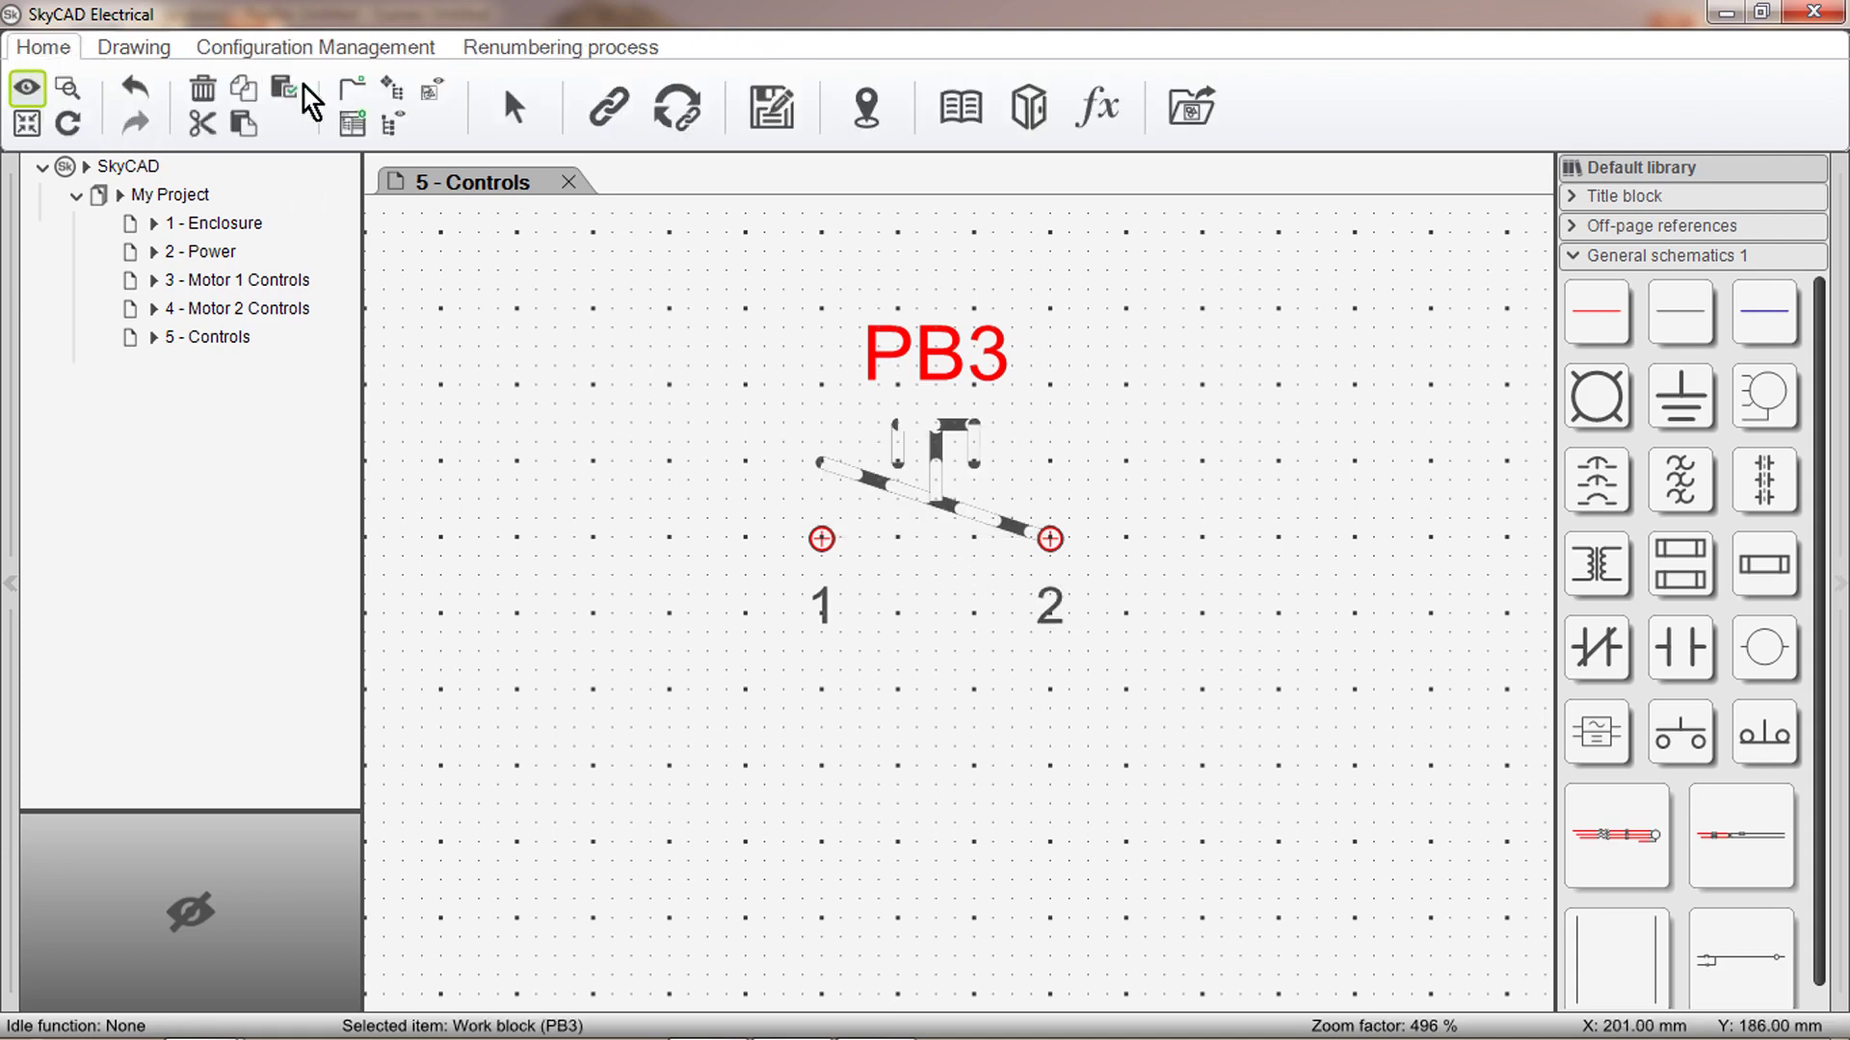
click(770, 106)
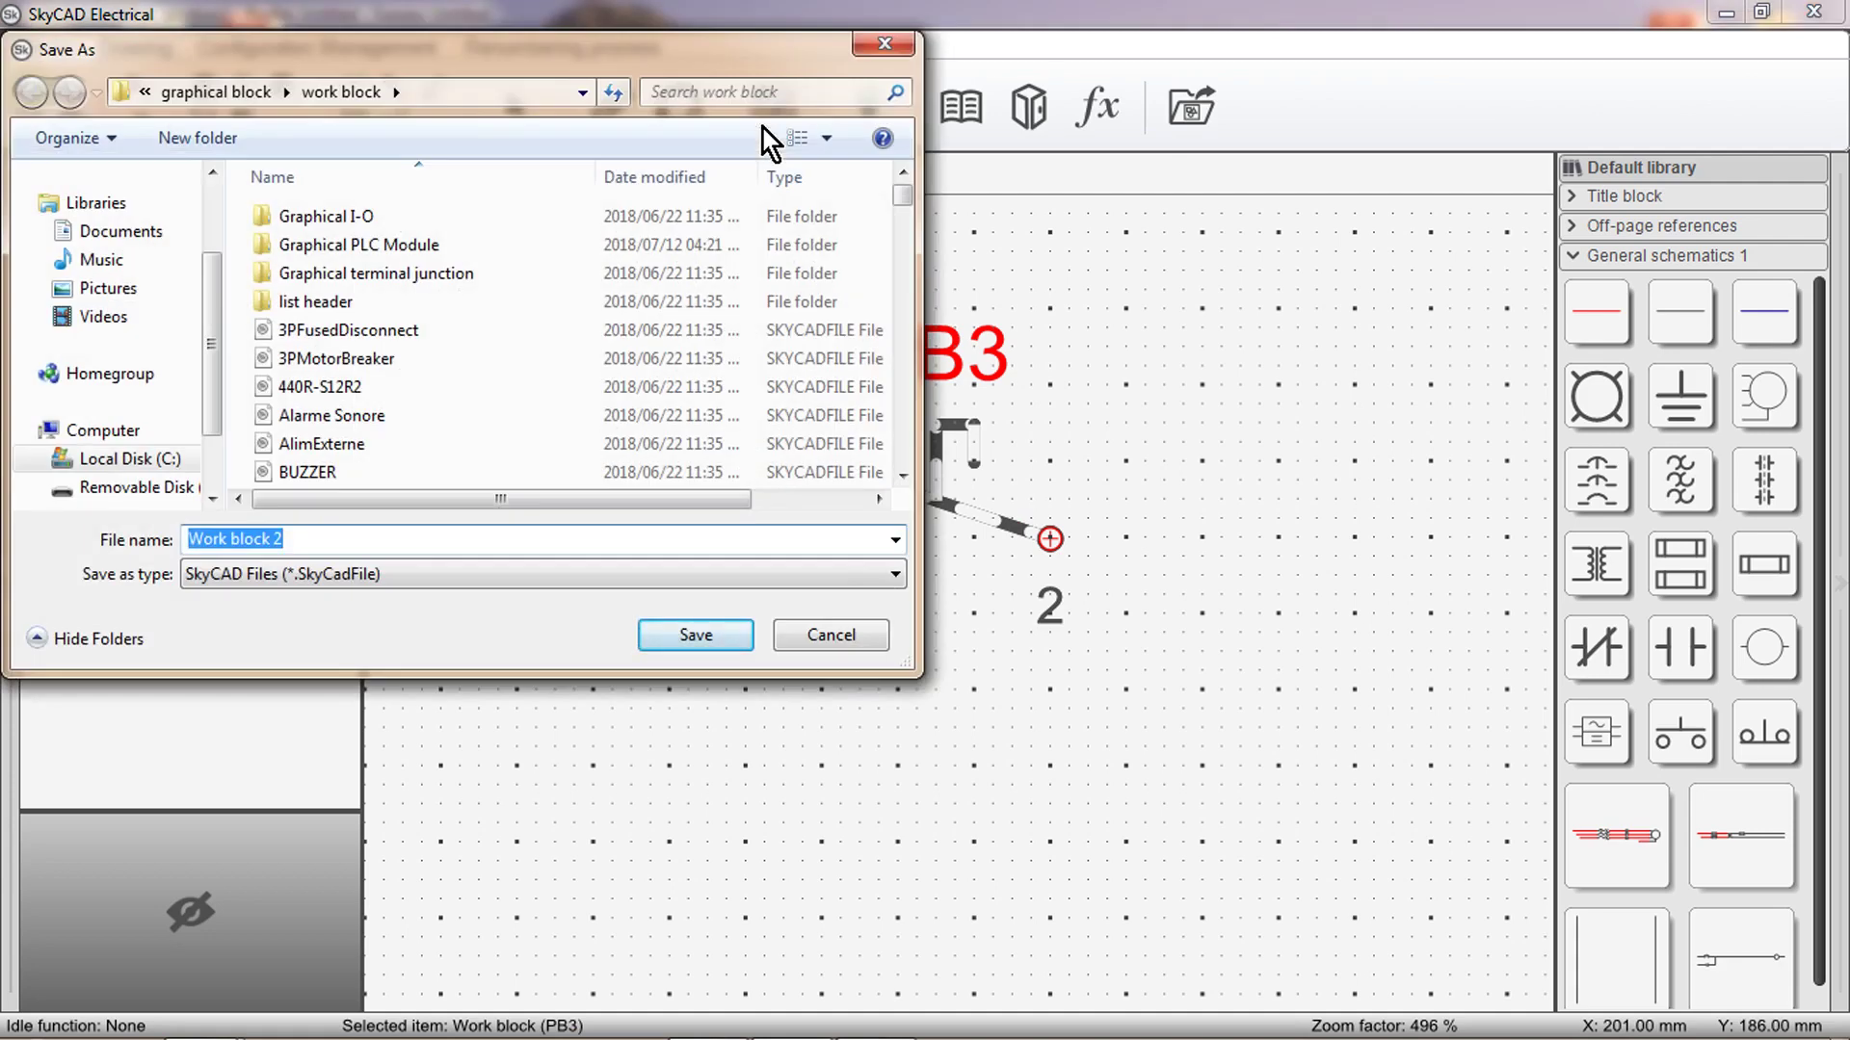
text(n)
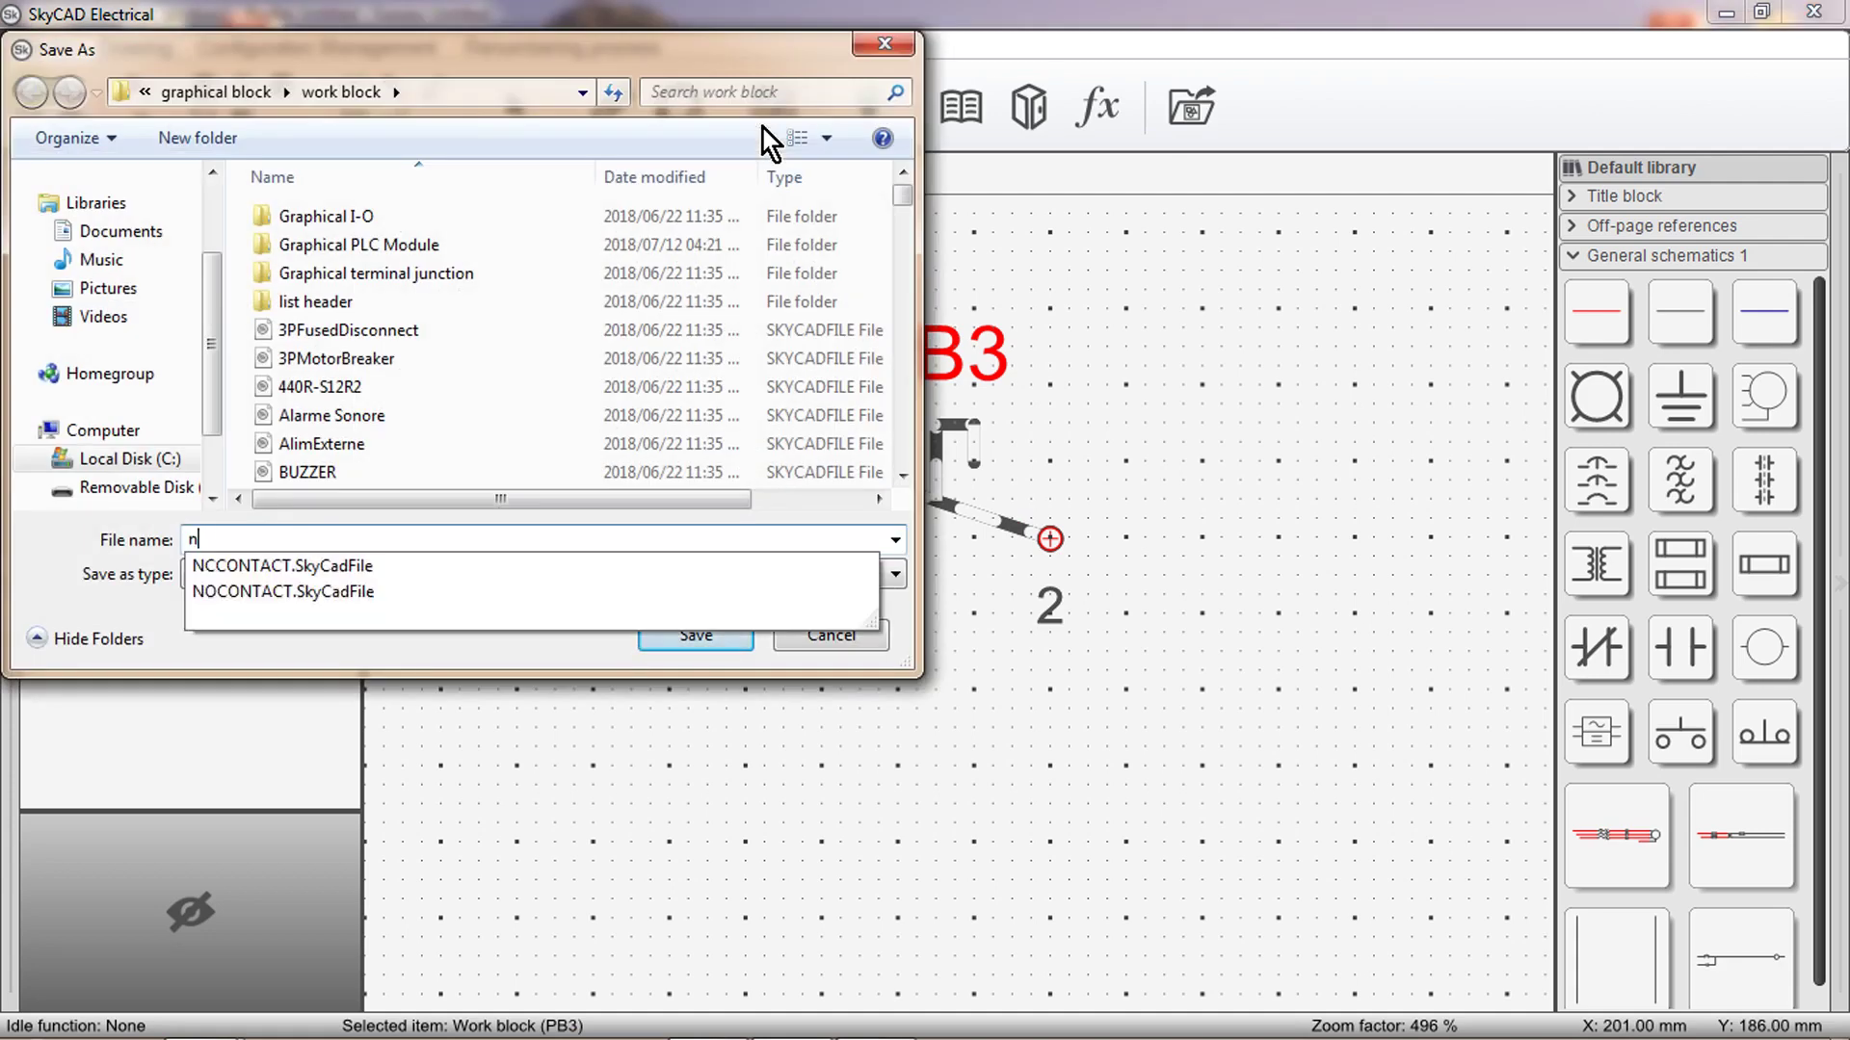
text(o push)
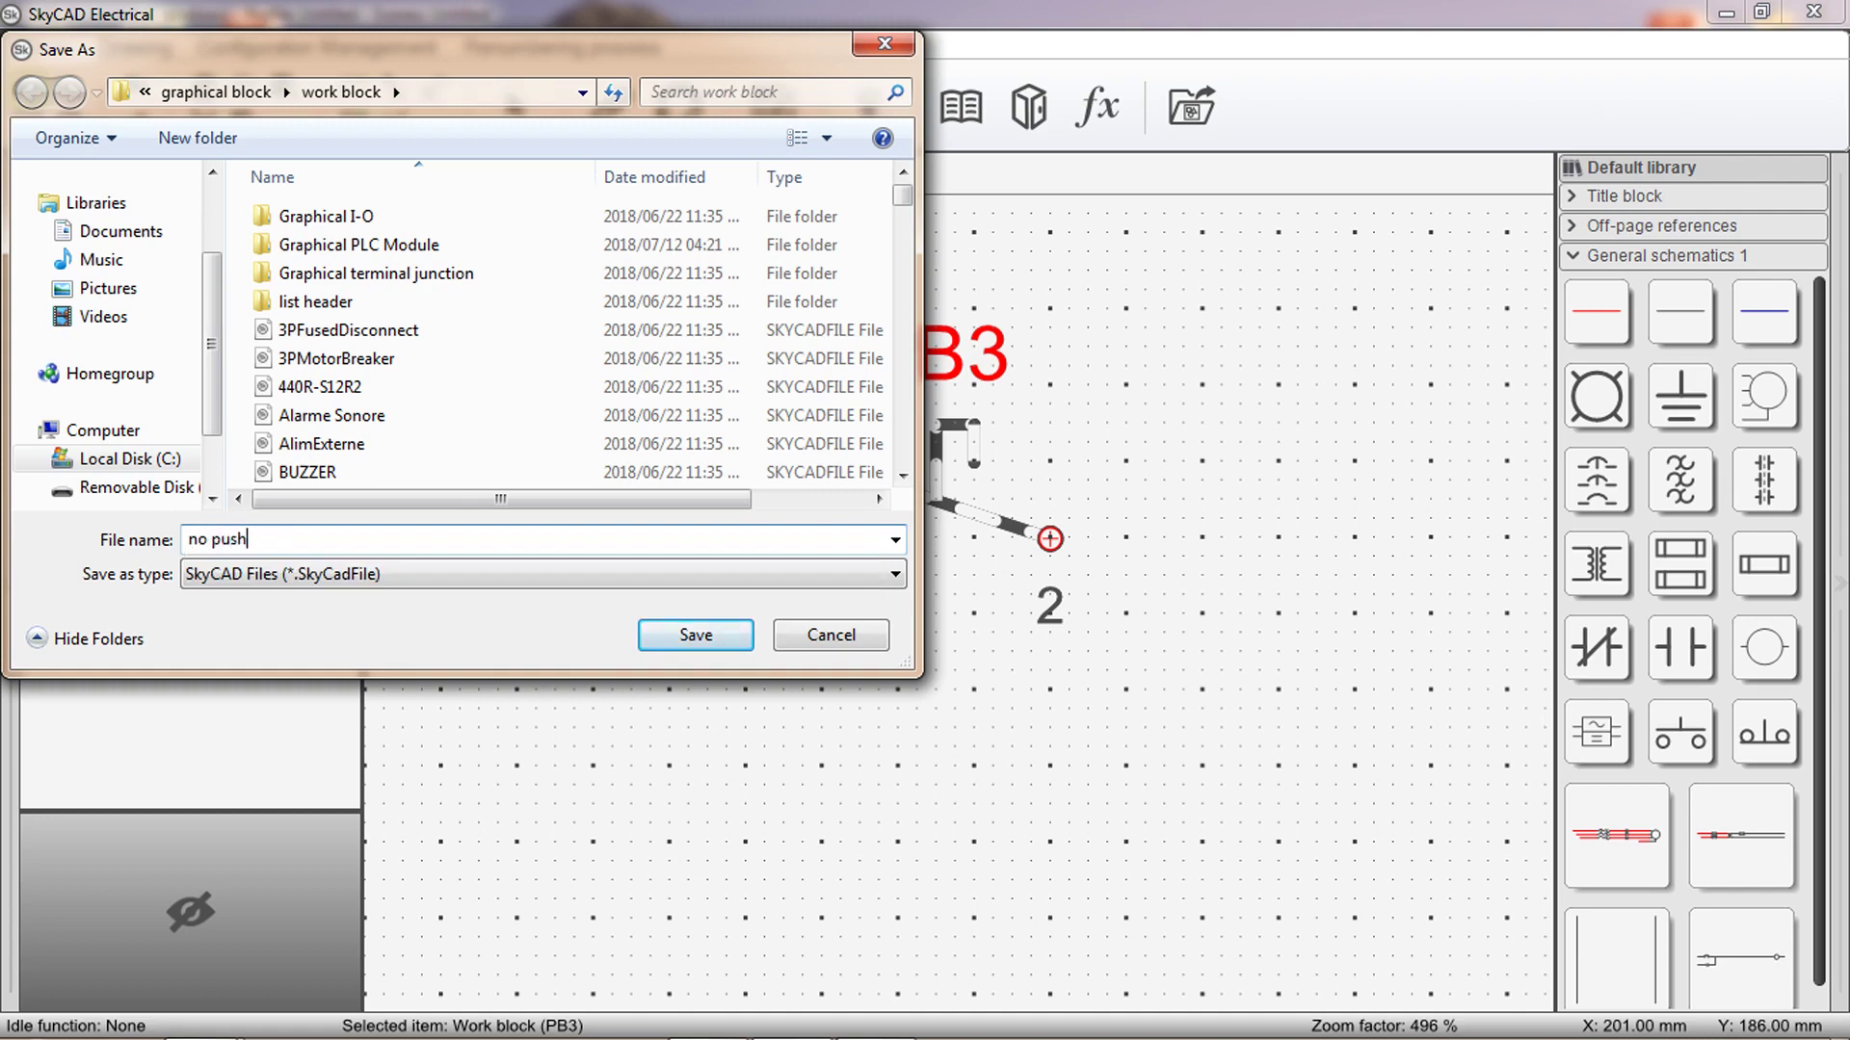
text(button)
click(670, 647)
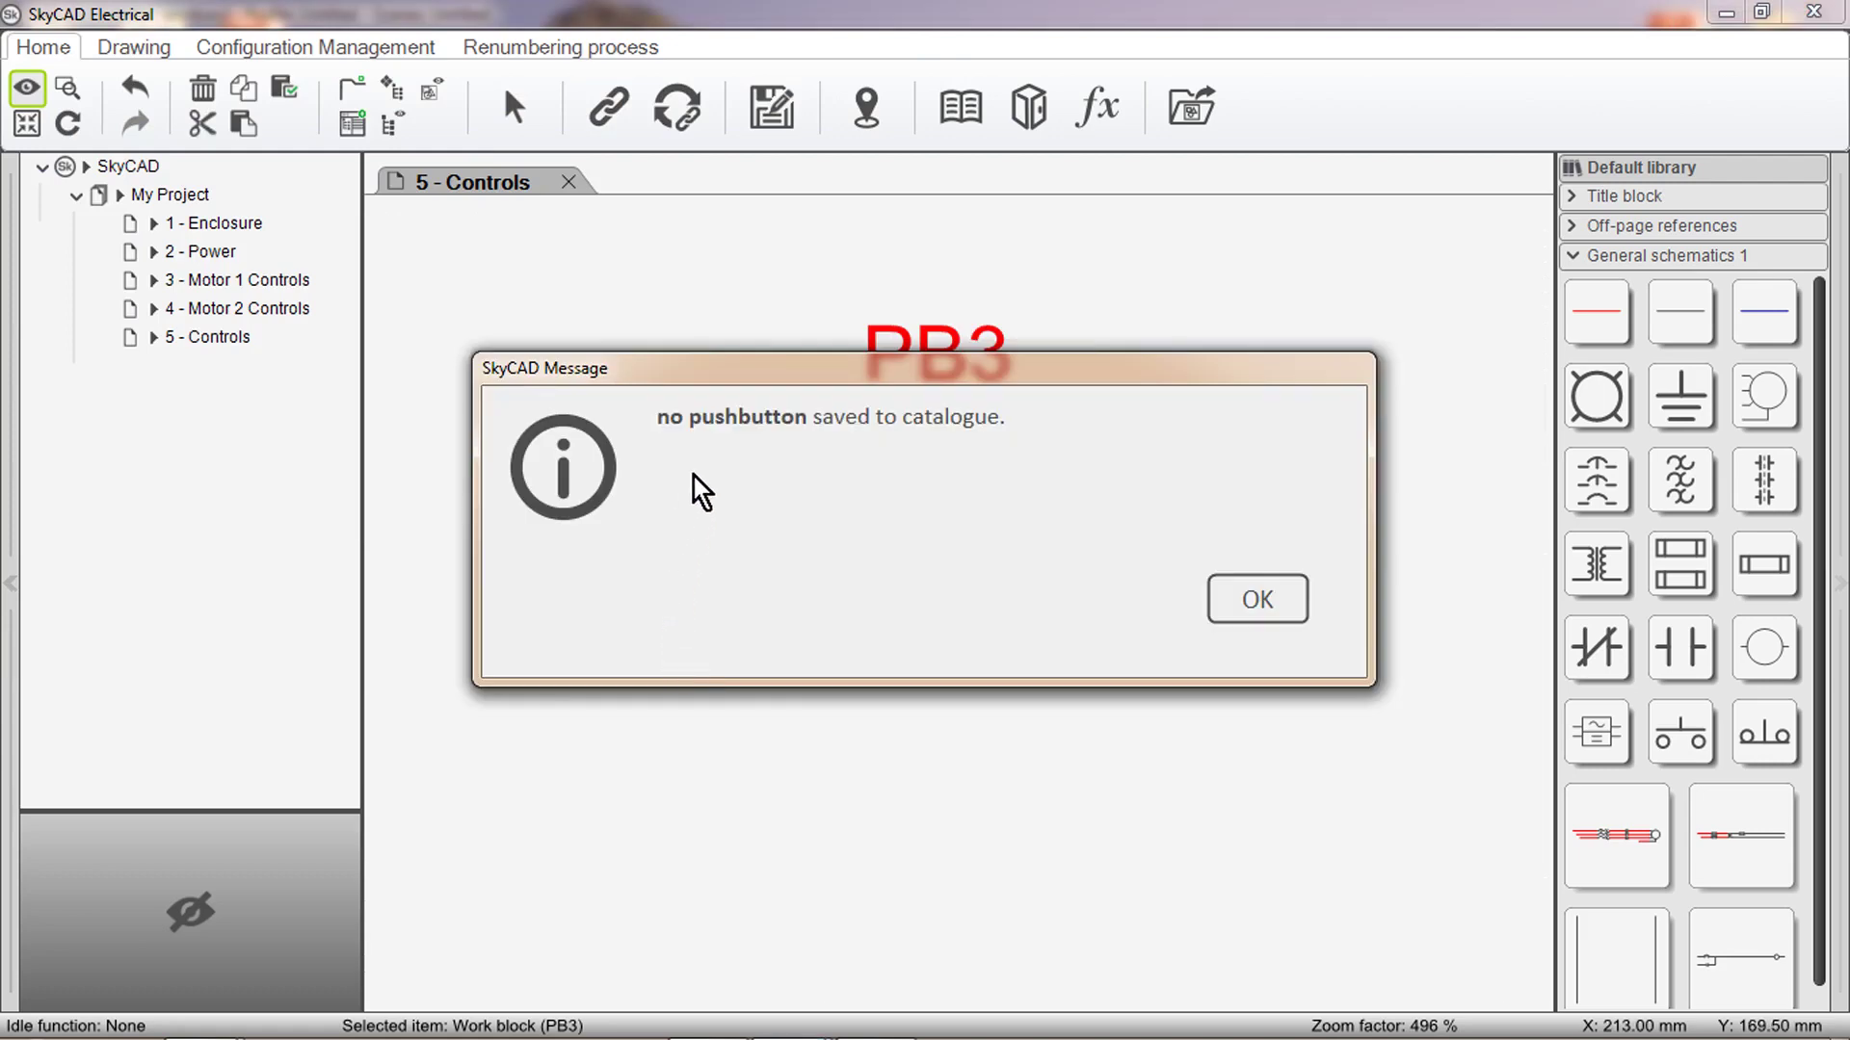
click(1238, 614)
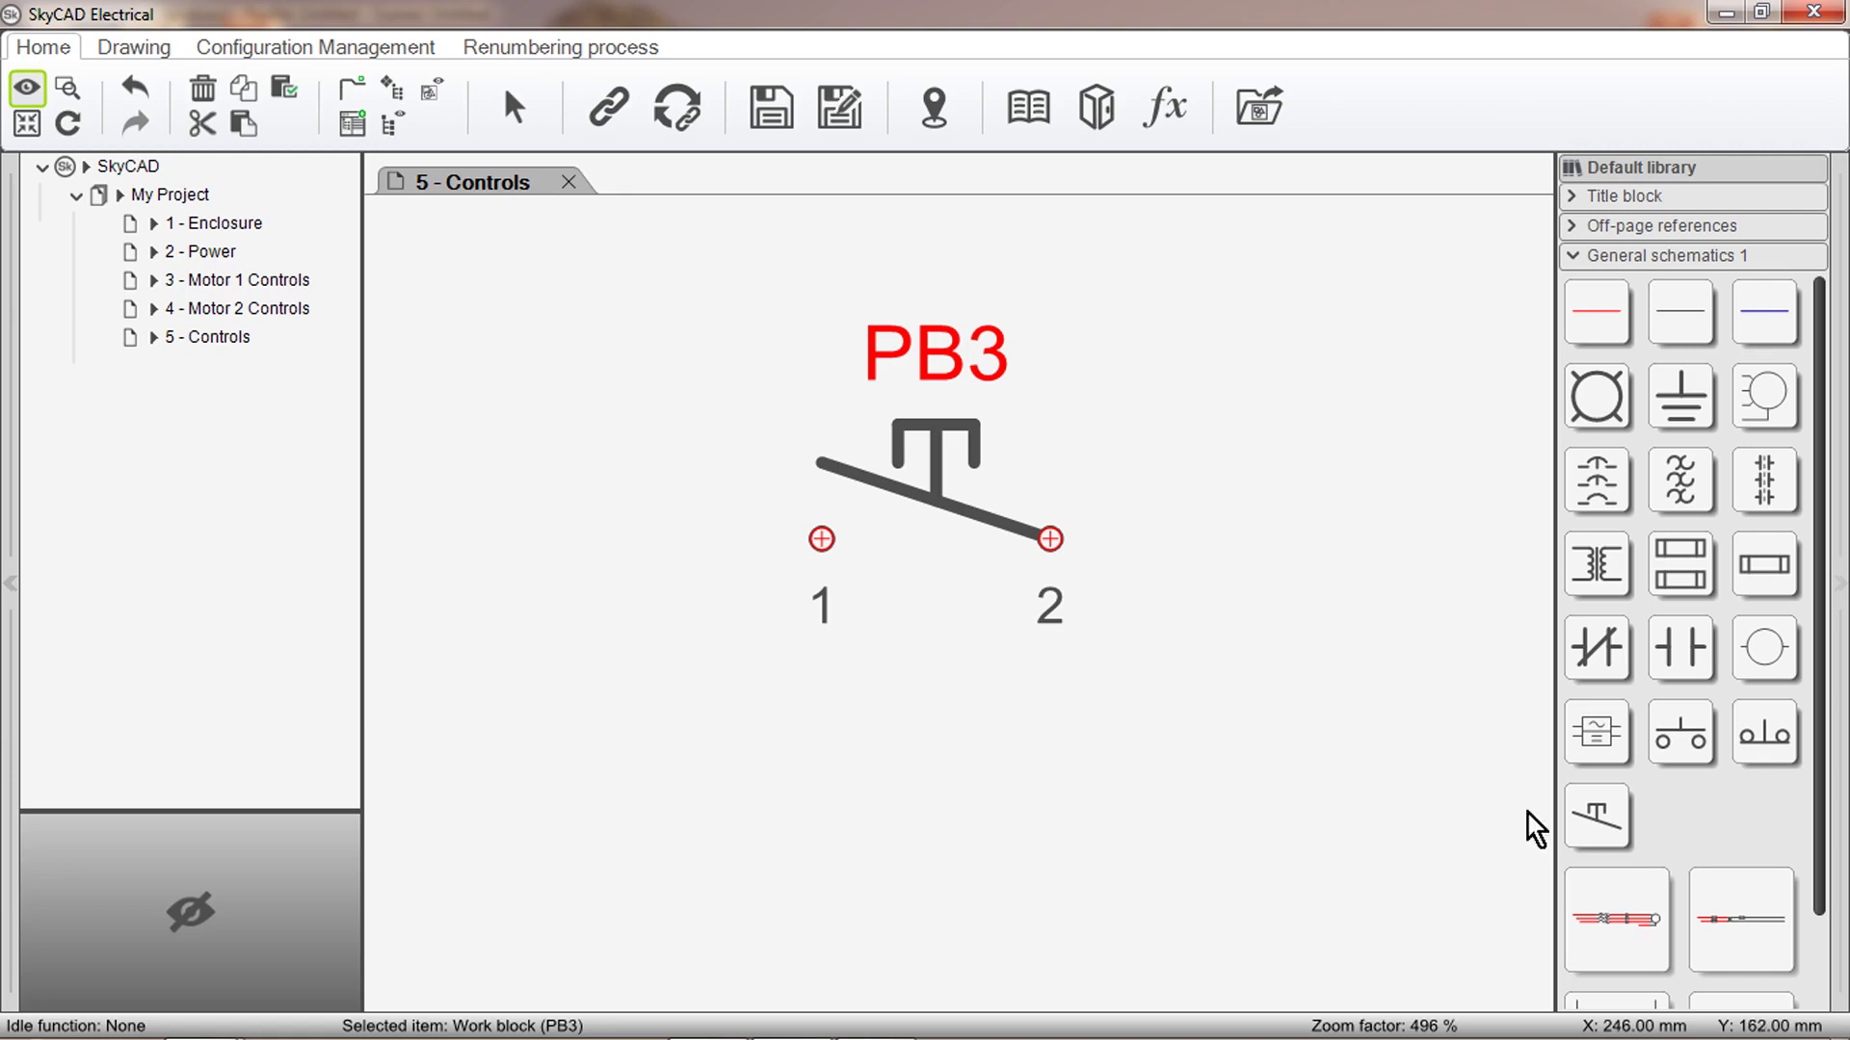
Place a 'no pushbutton' copy as PB4 below PB3 and wire both its terminals.
click(1627, 831)
drag(1627, 831, 786, 846)
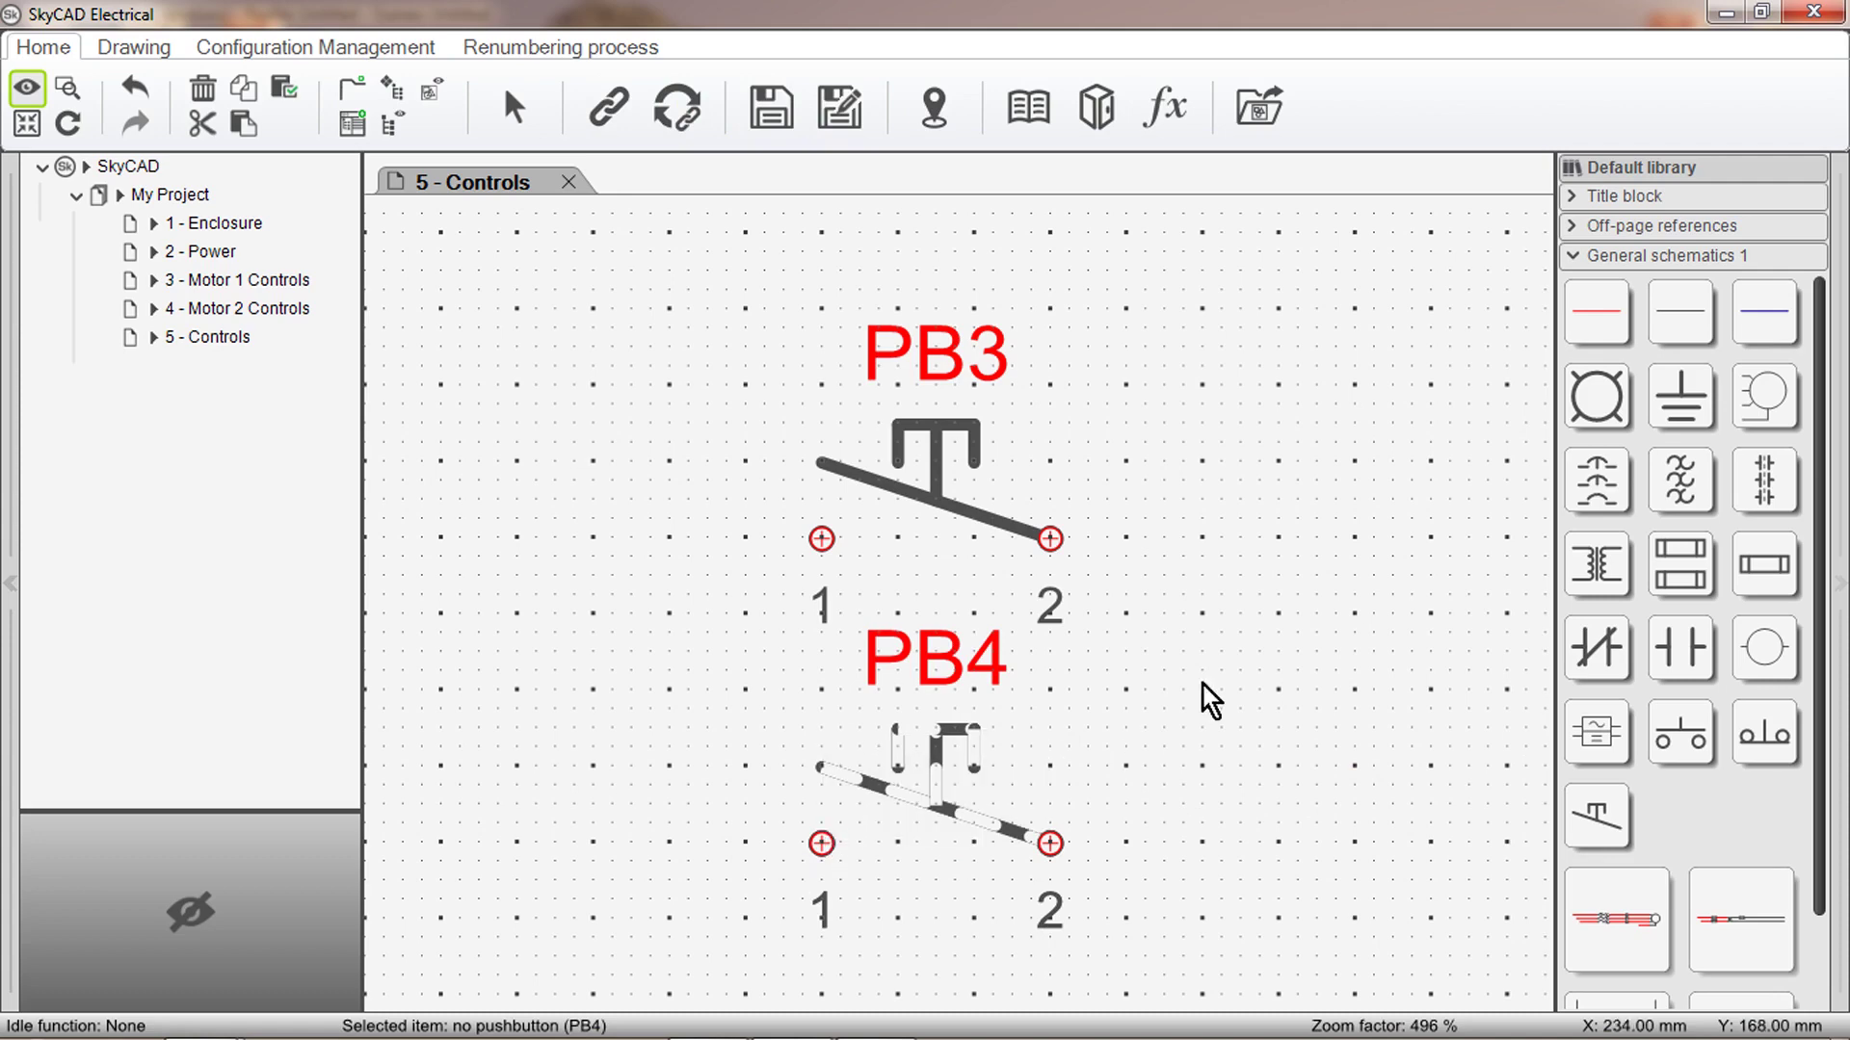
click(1683, 326)
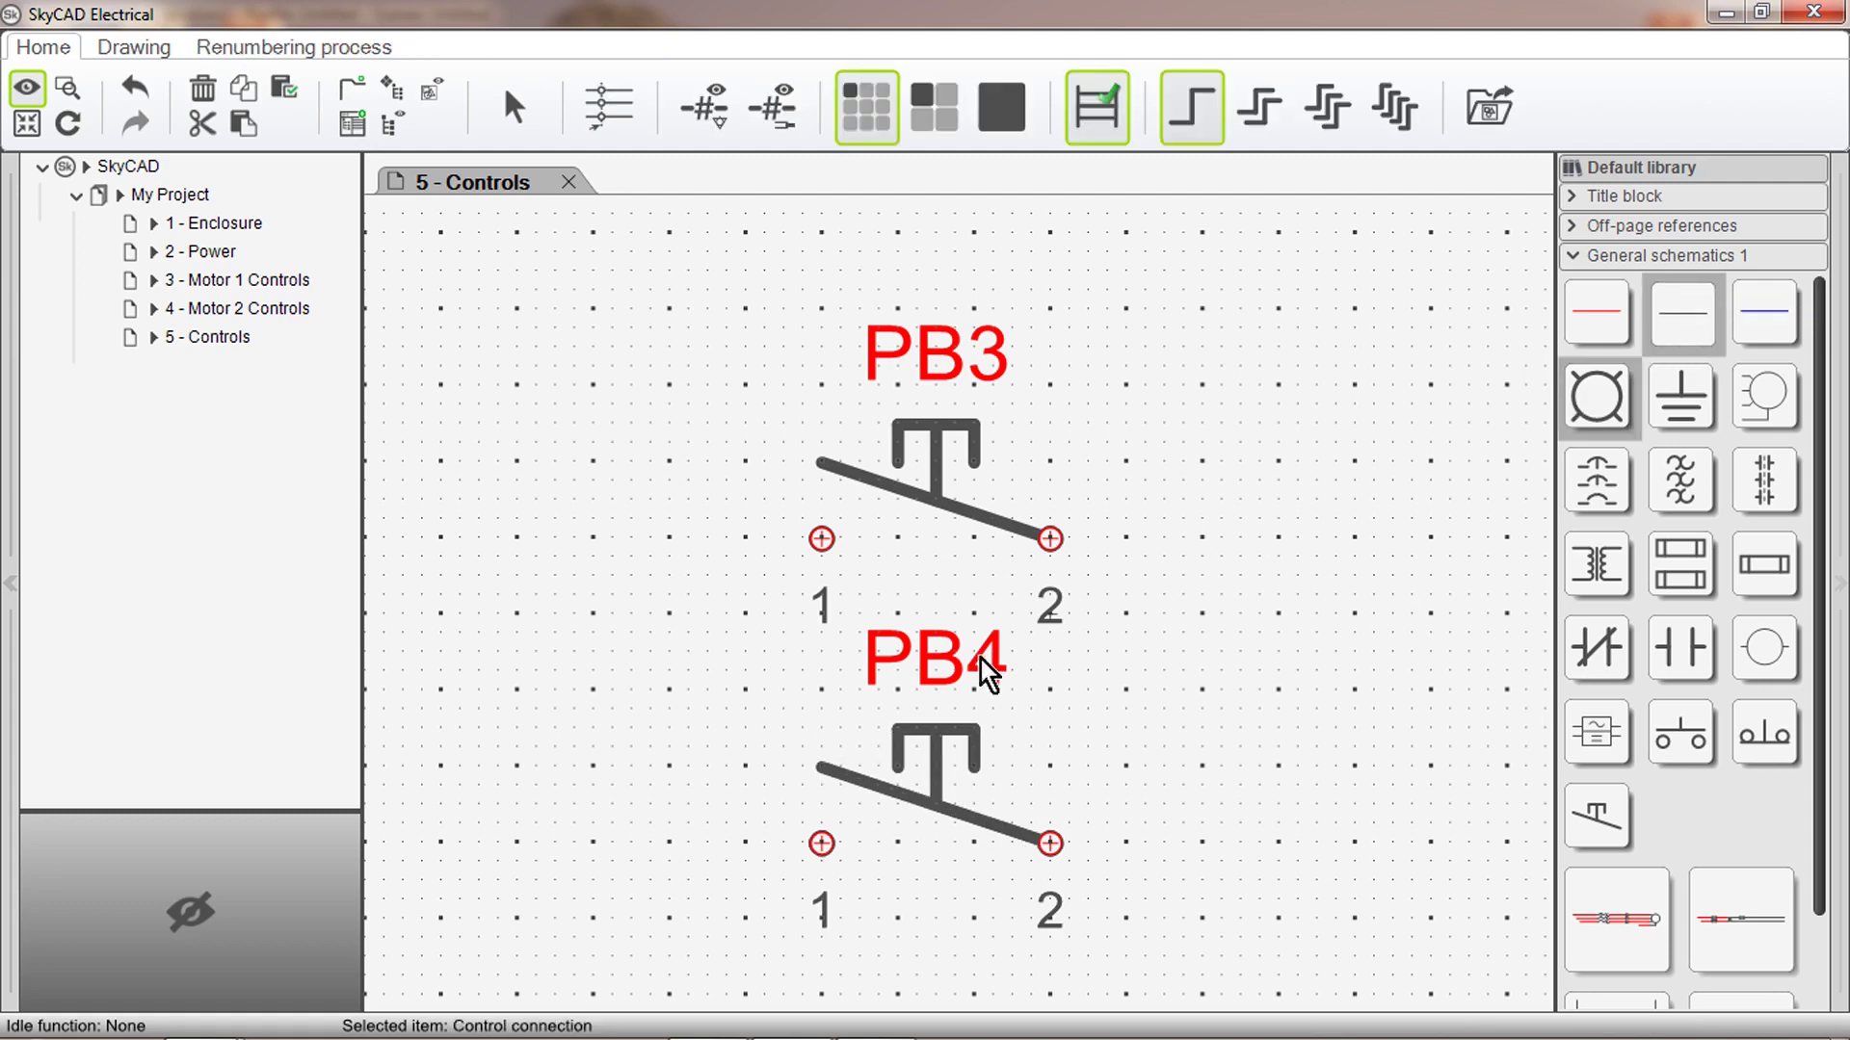
click(1282, 834)
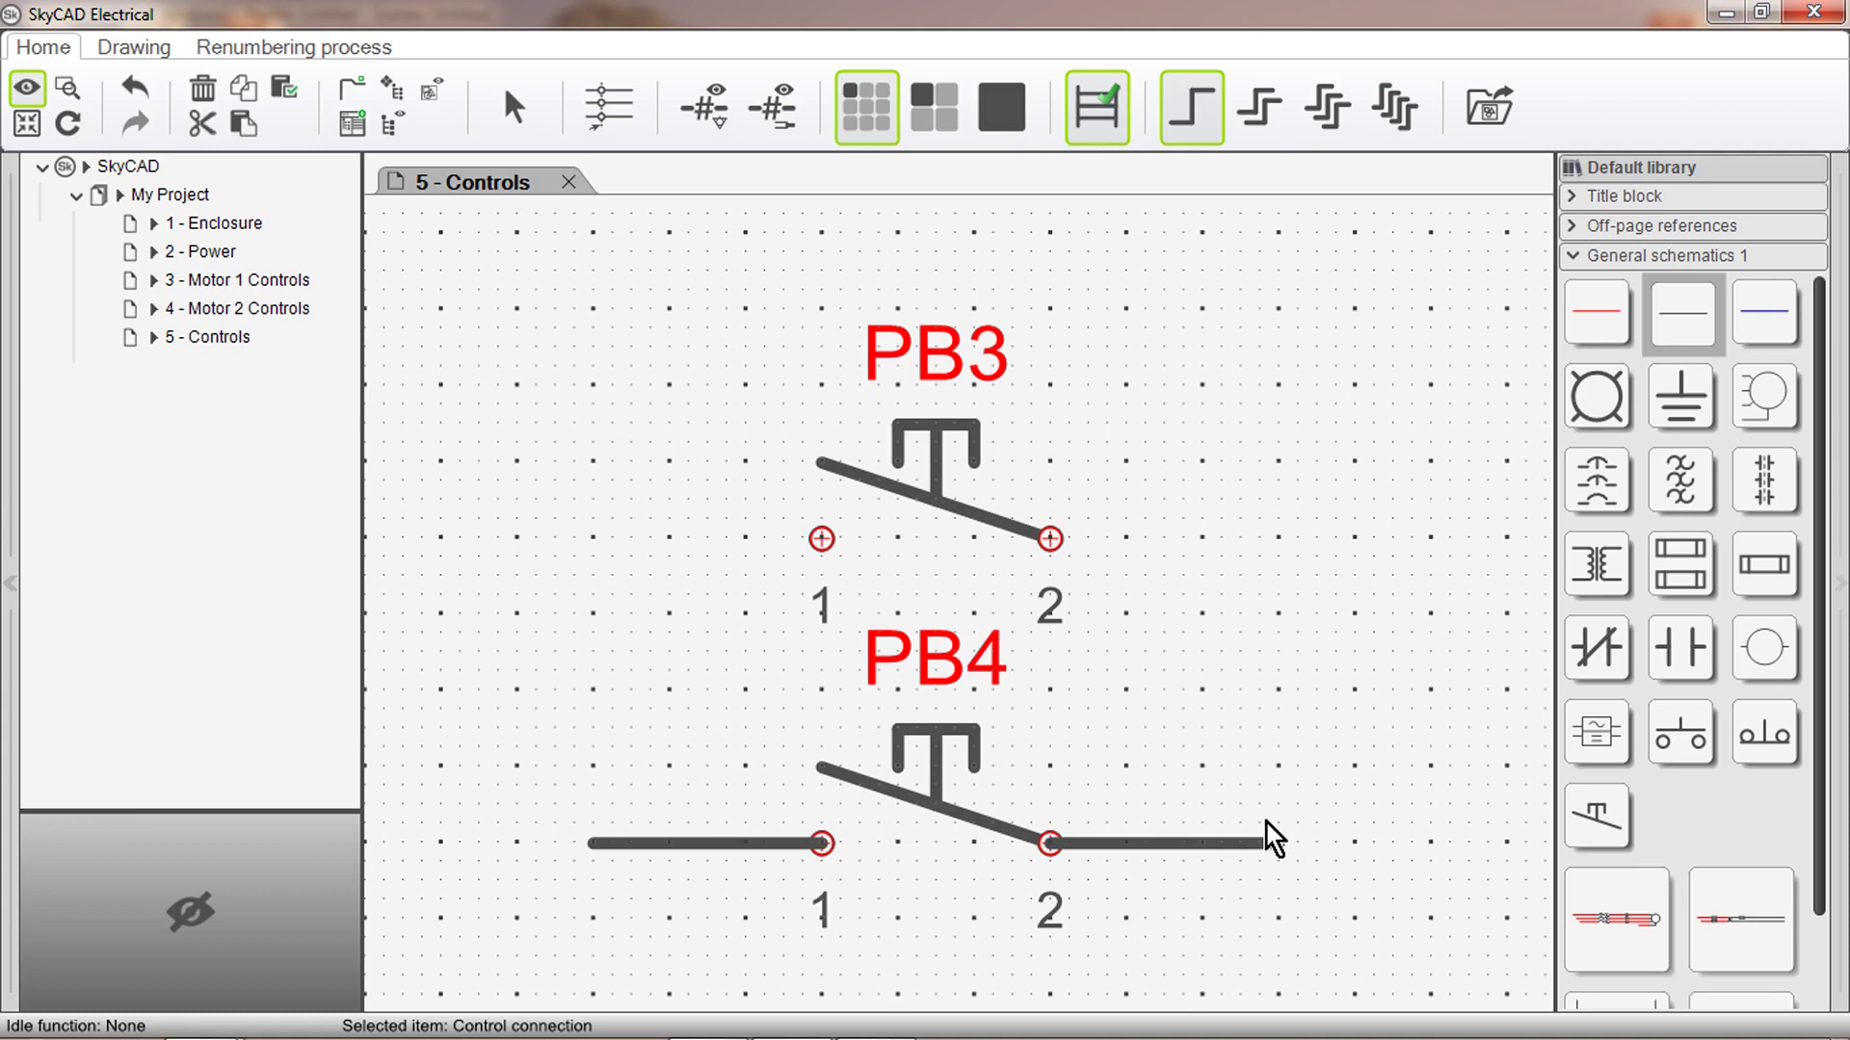
middle_drag(1377, 684, 1036, 677)
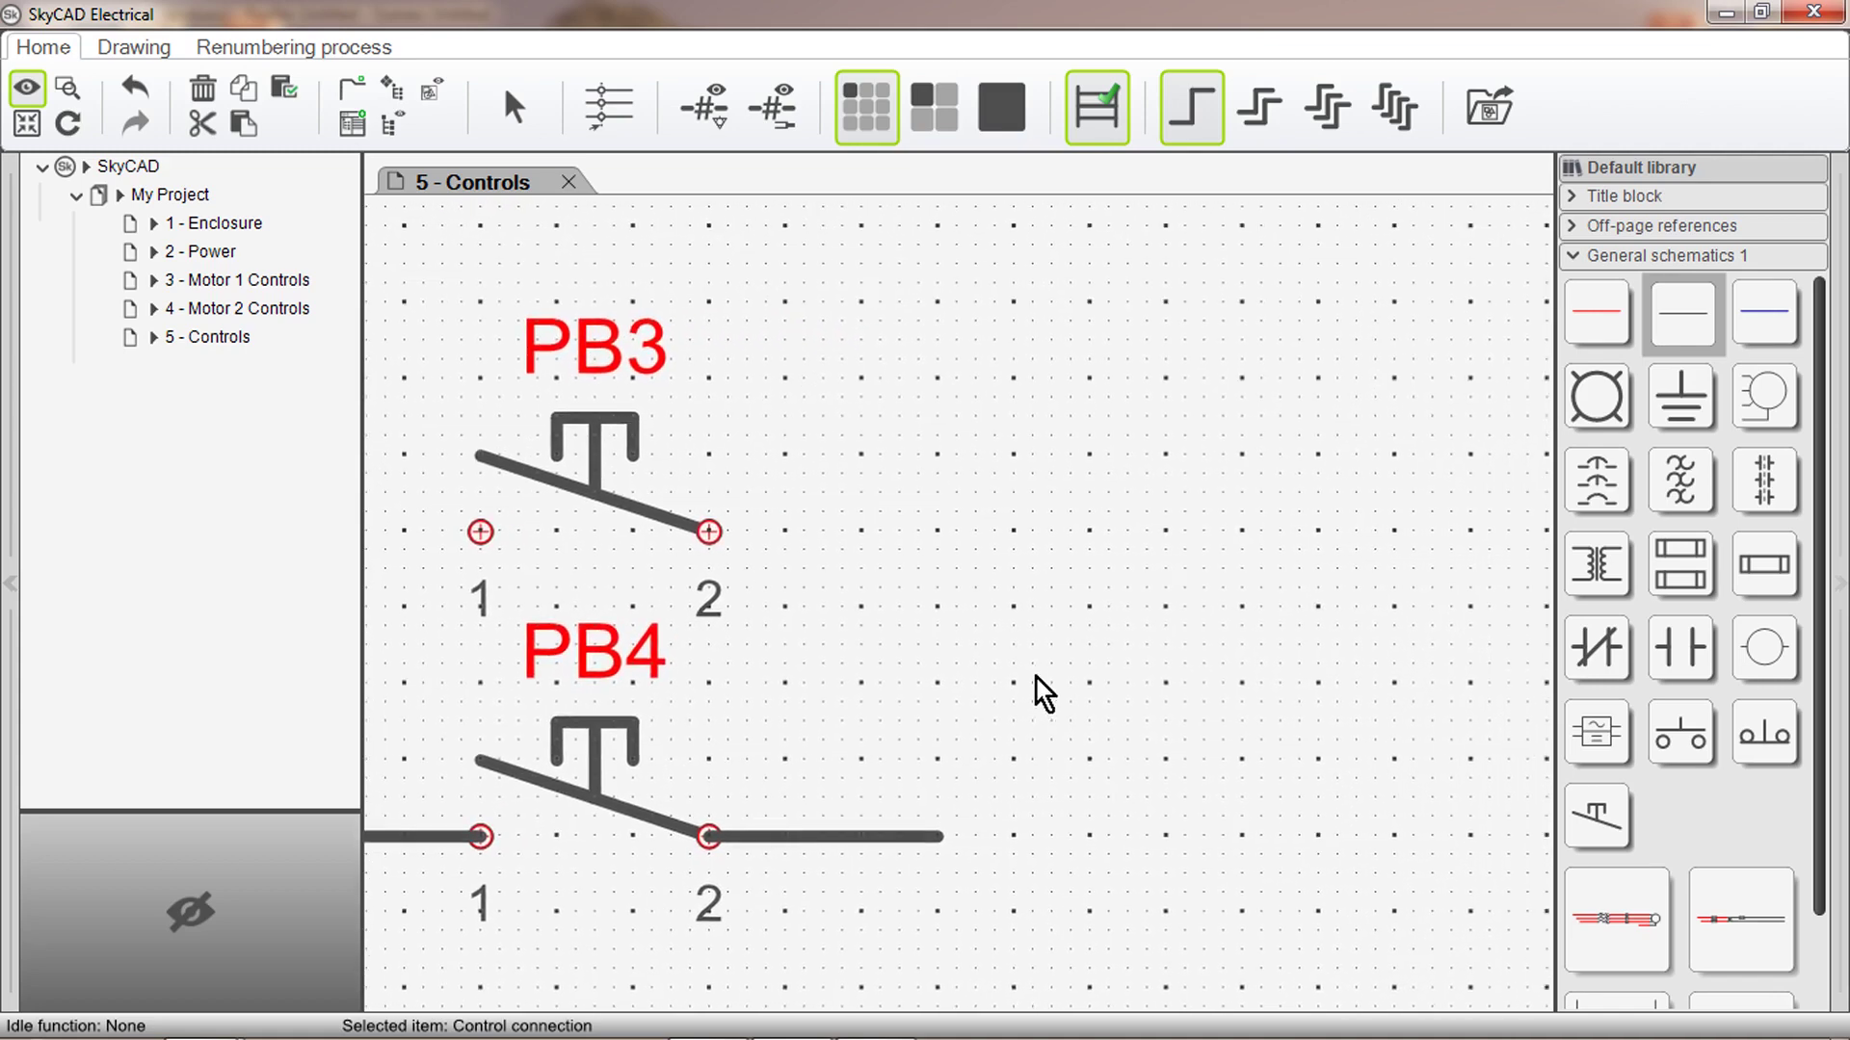
Shift PB4's terminal 2 label further right and select PB4.
click(1036, 679)
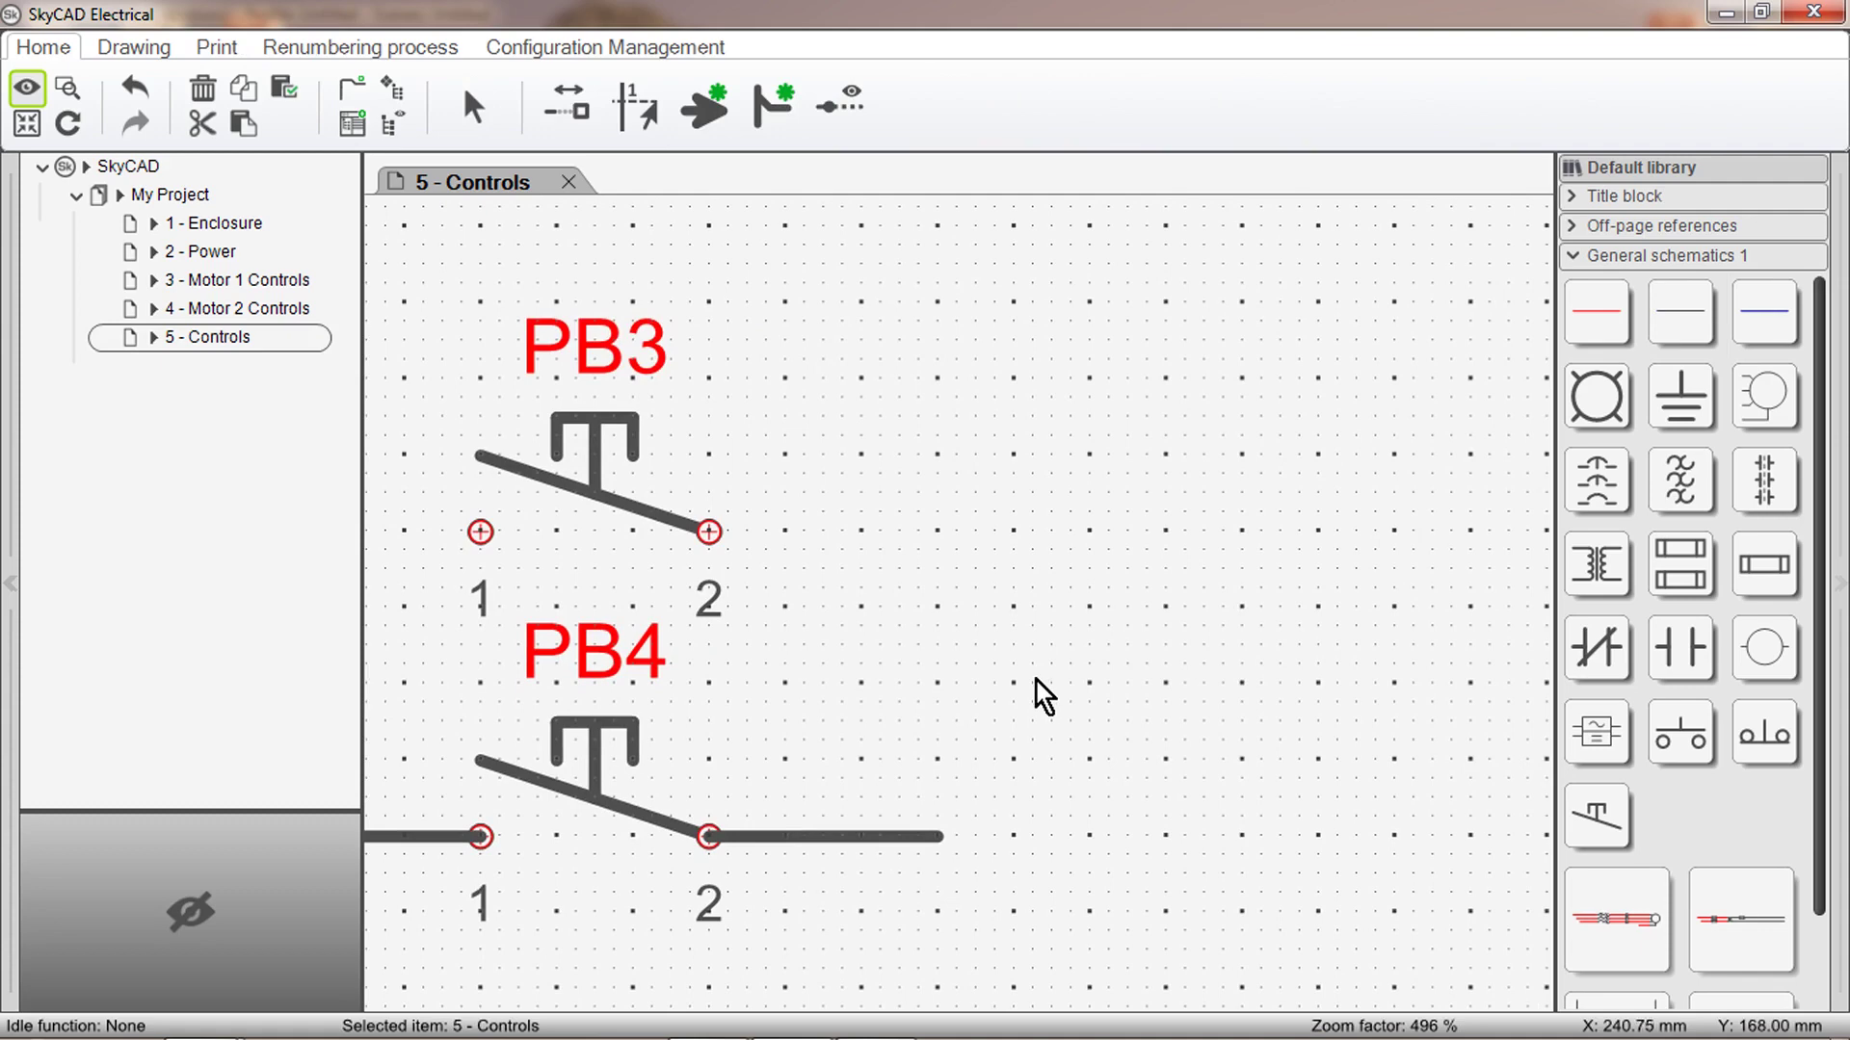
drag(694, 927, 782, 923)
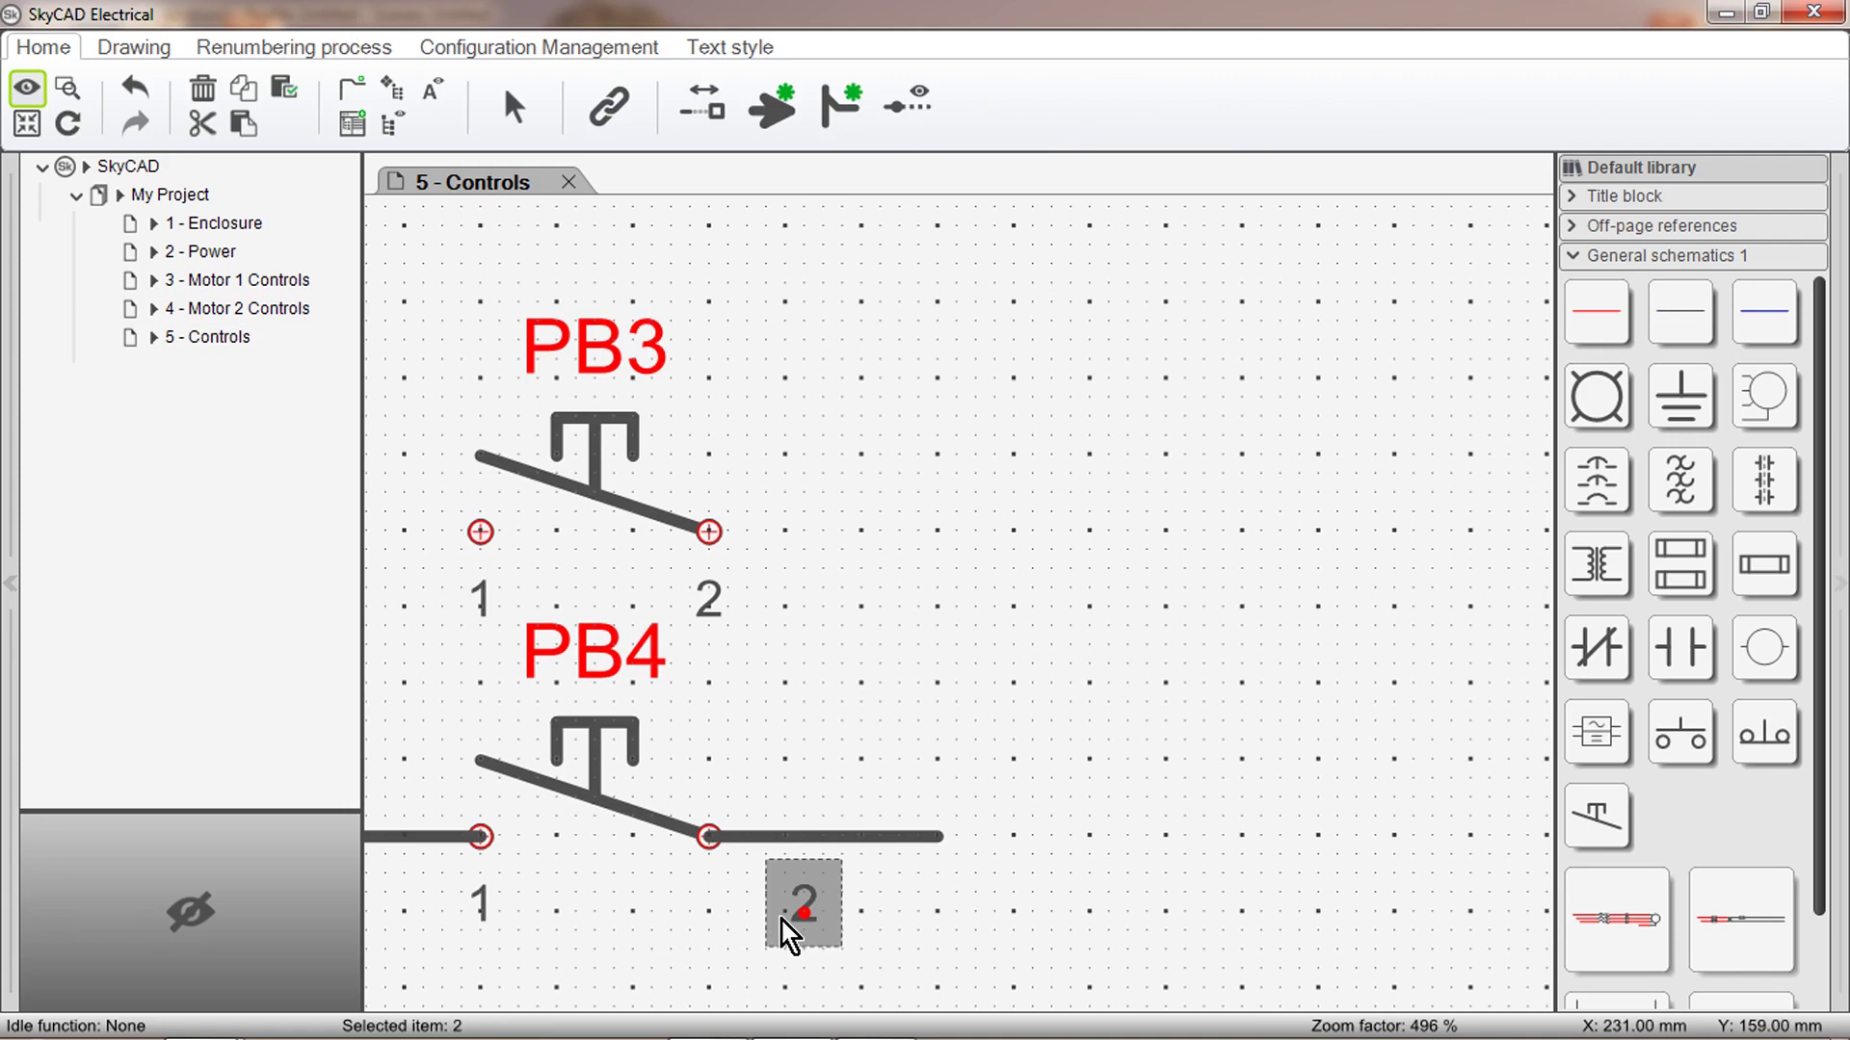
click(588, 779)
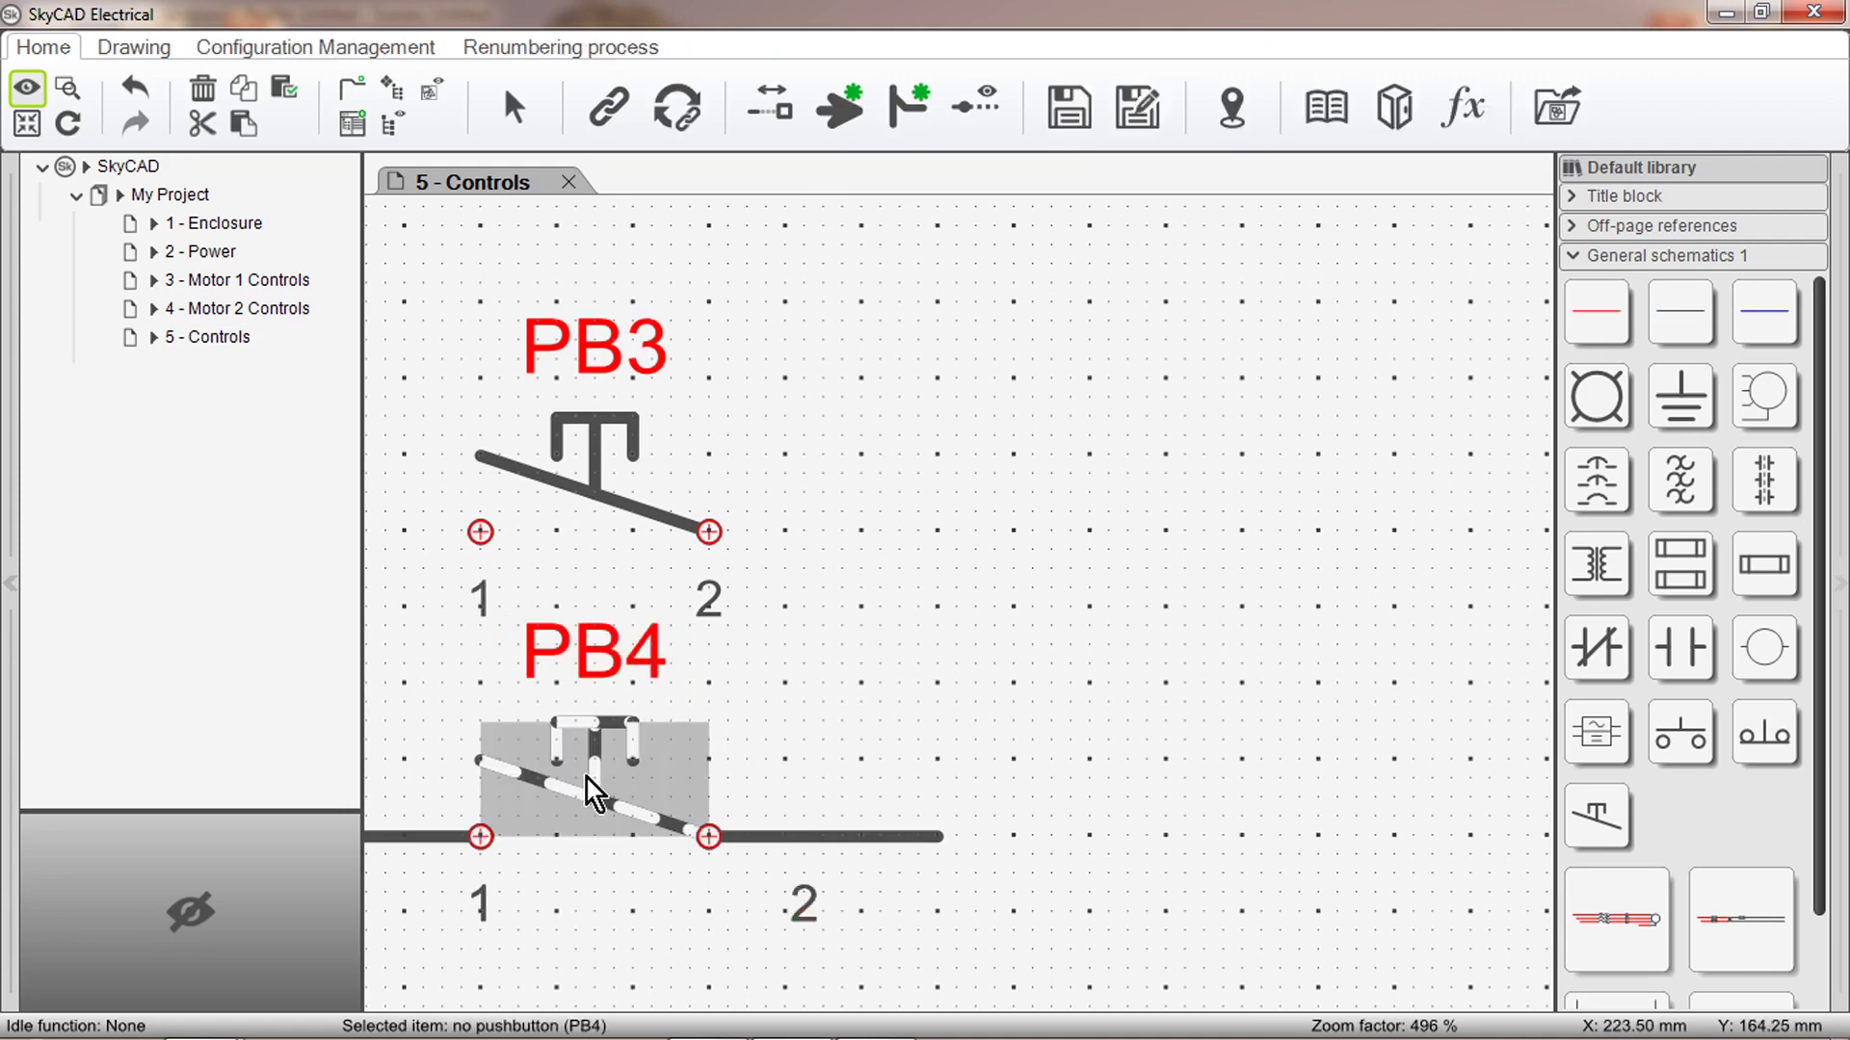
Overwrite the catalogue push-button with PB4's version and place a new copy as PB5 beside PB3.
click(1100, 94)
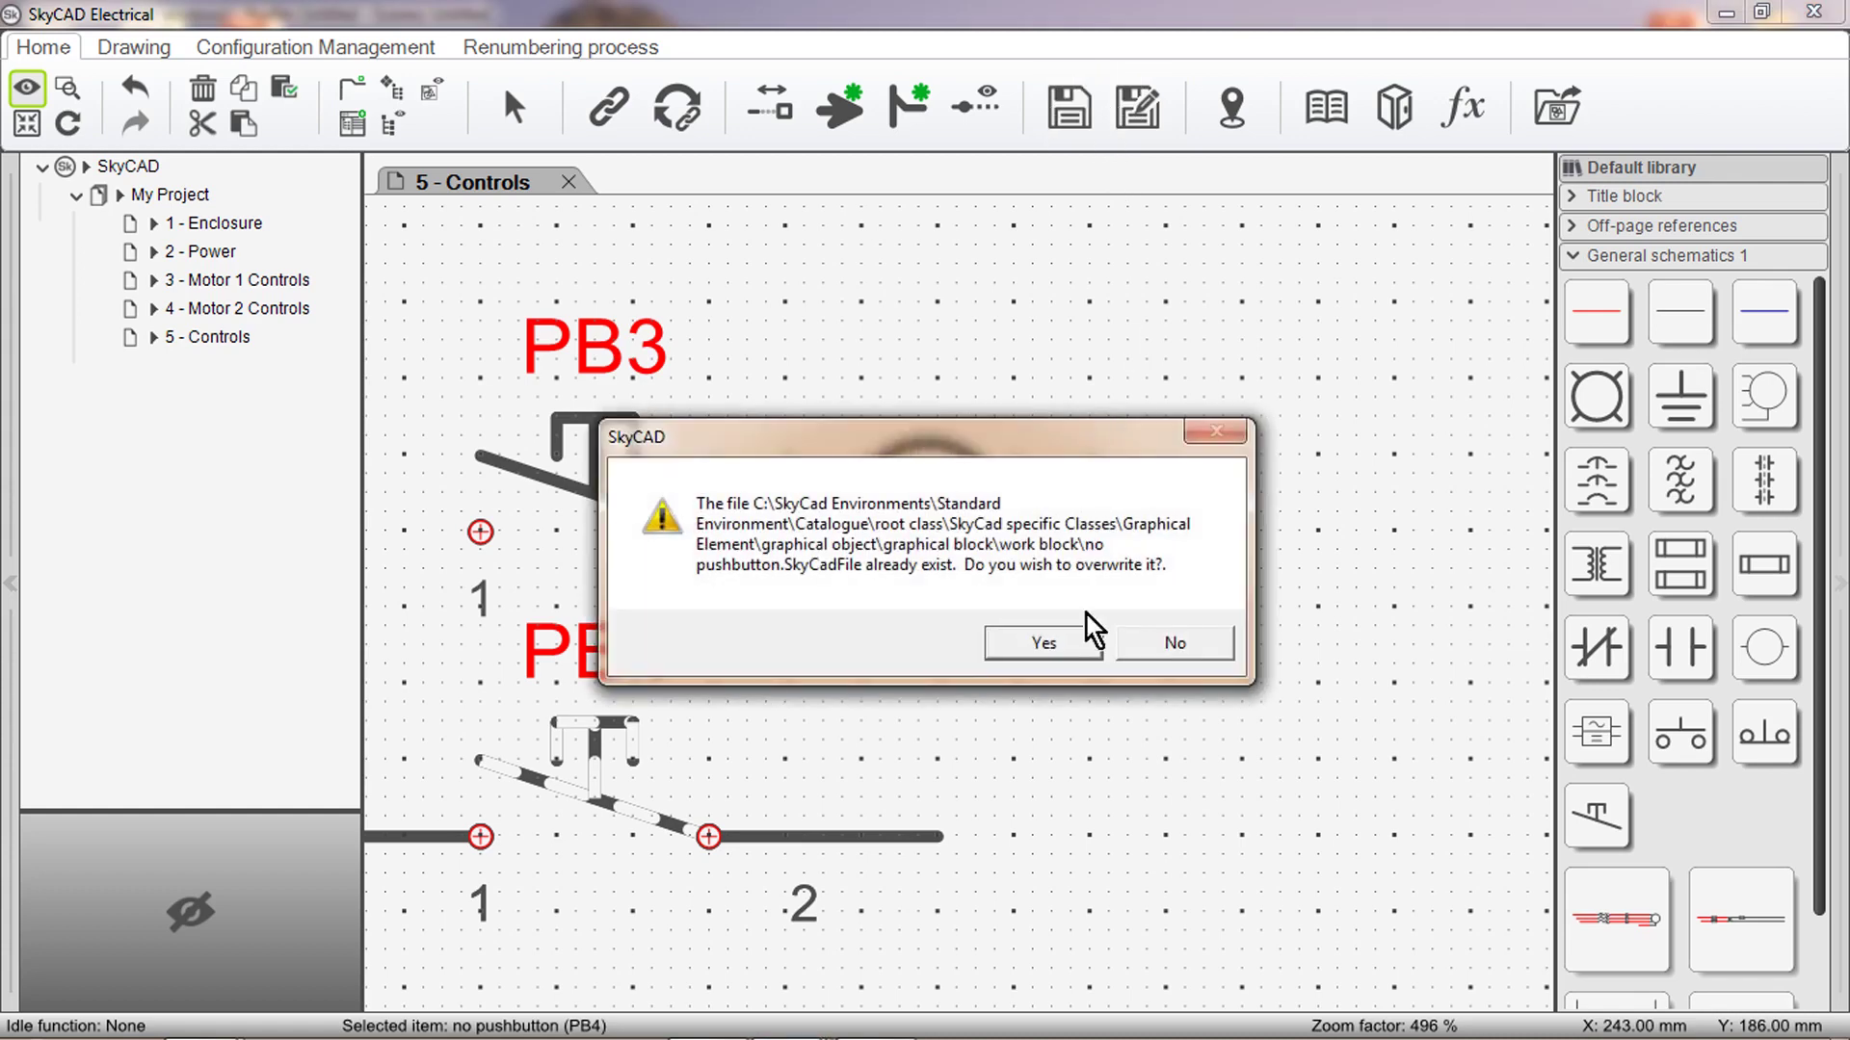
click(1071, 644)
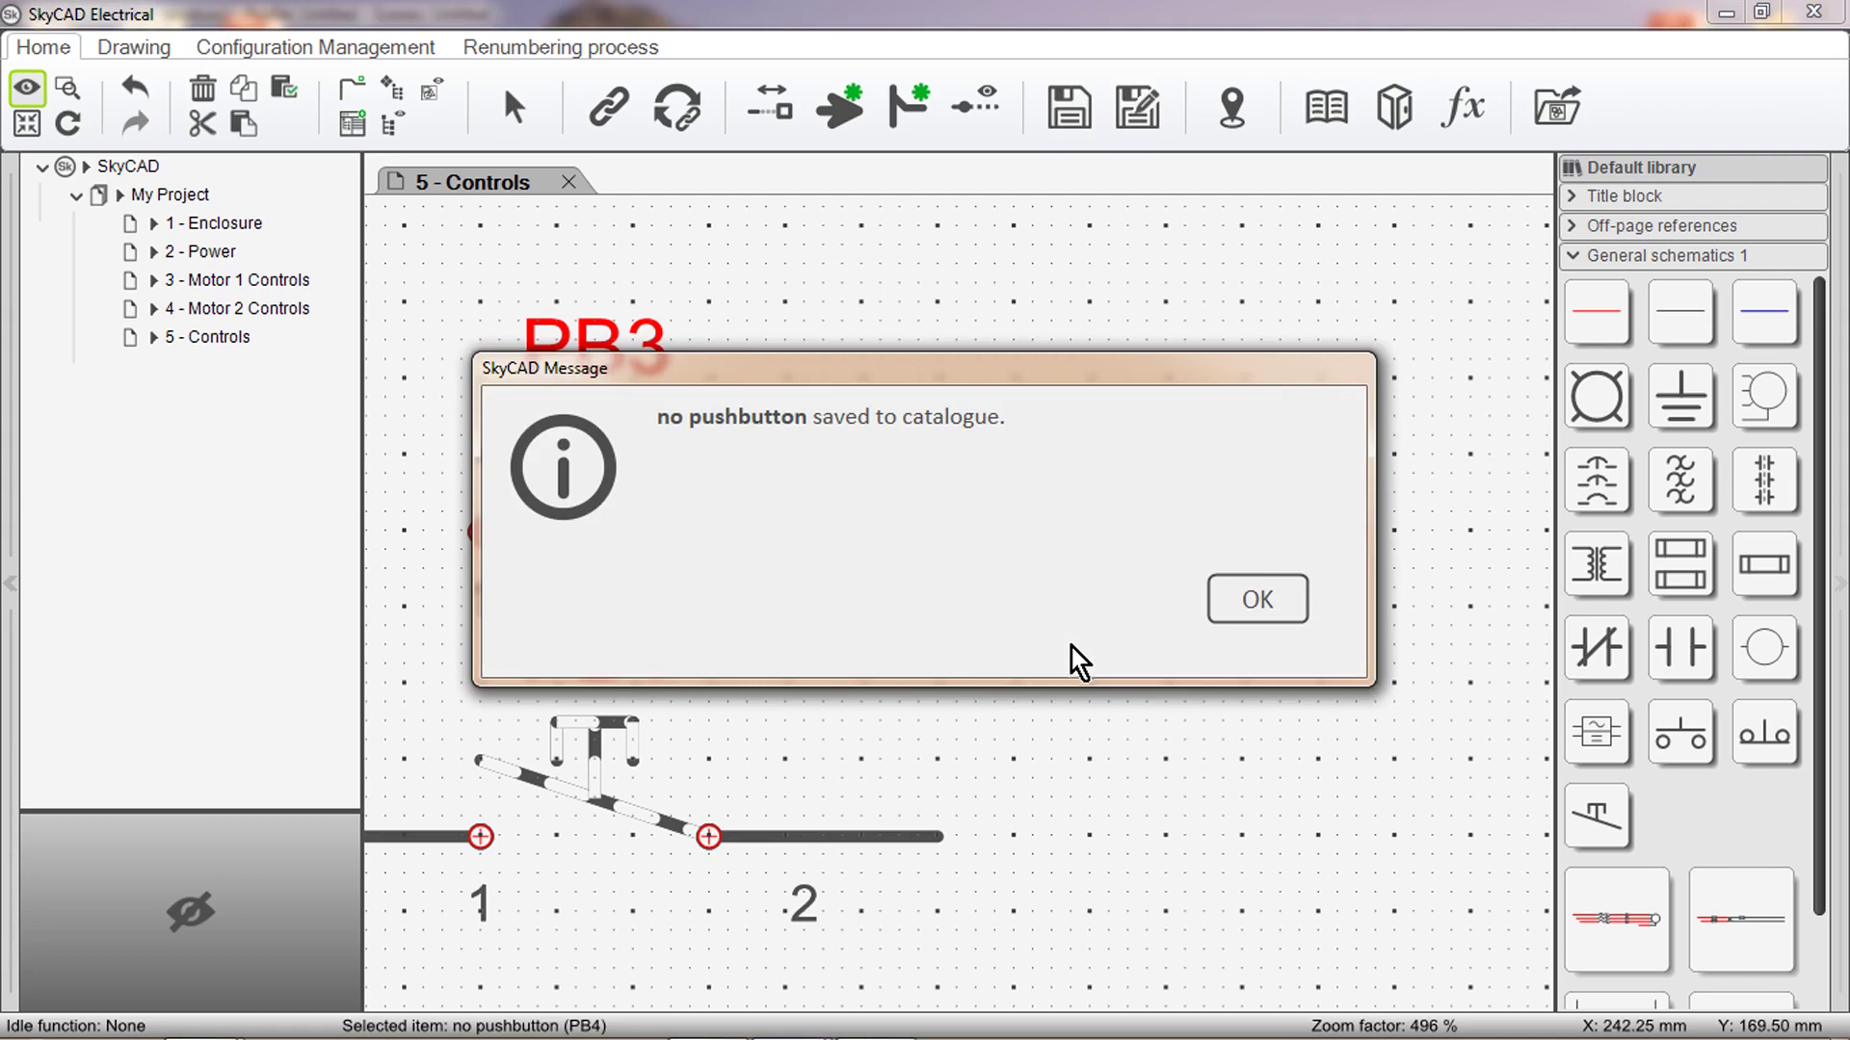
click(1238, 620)
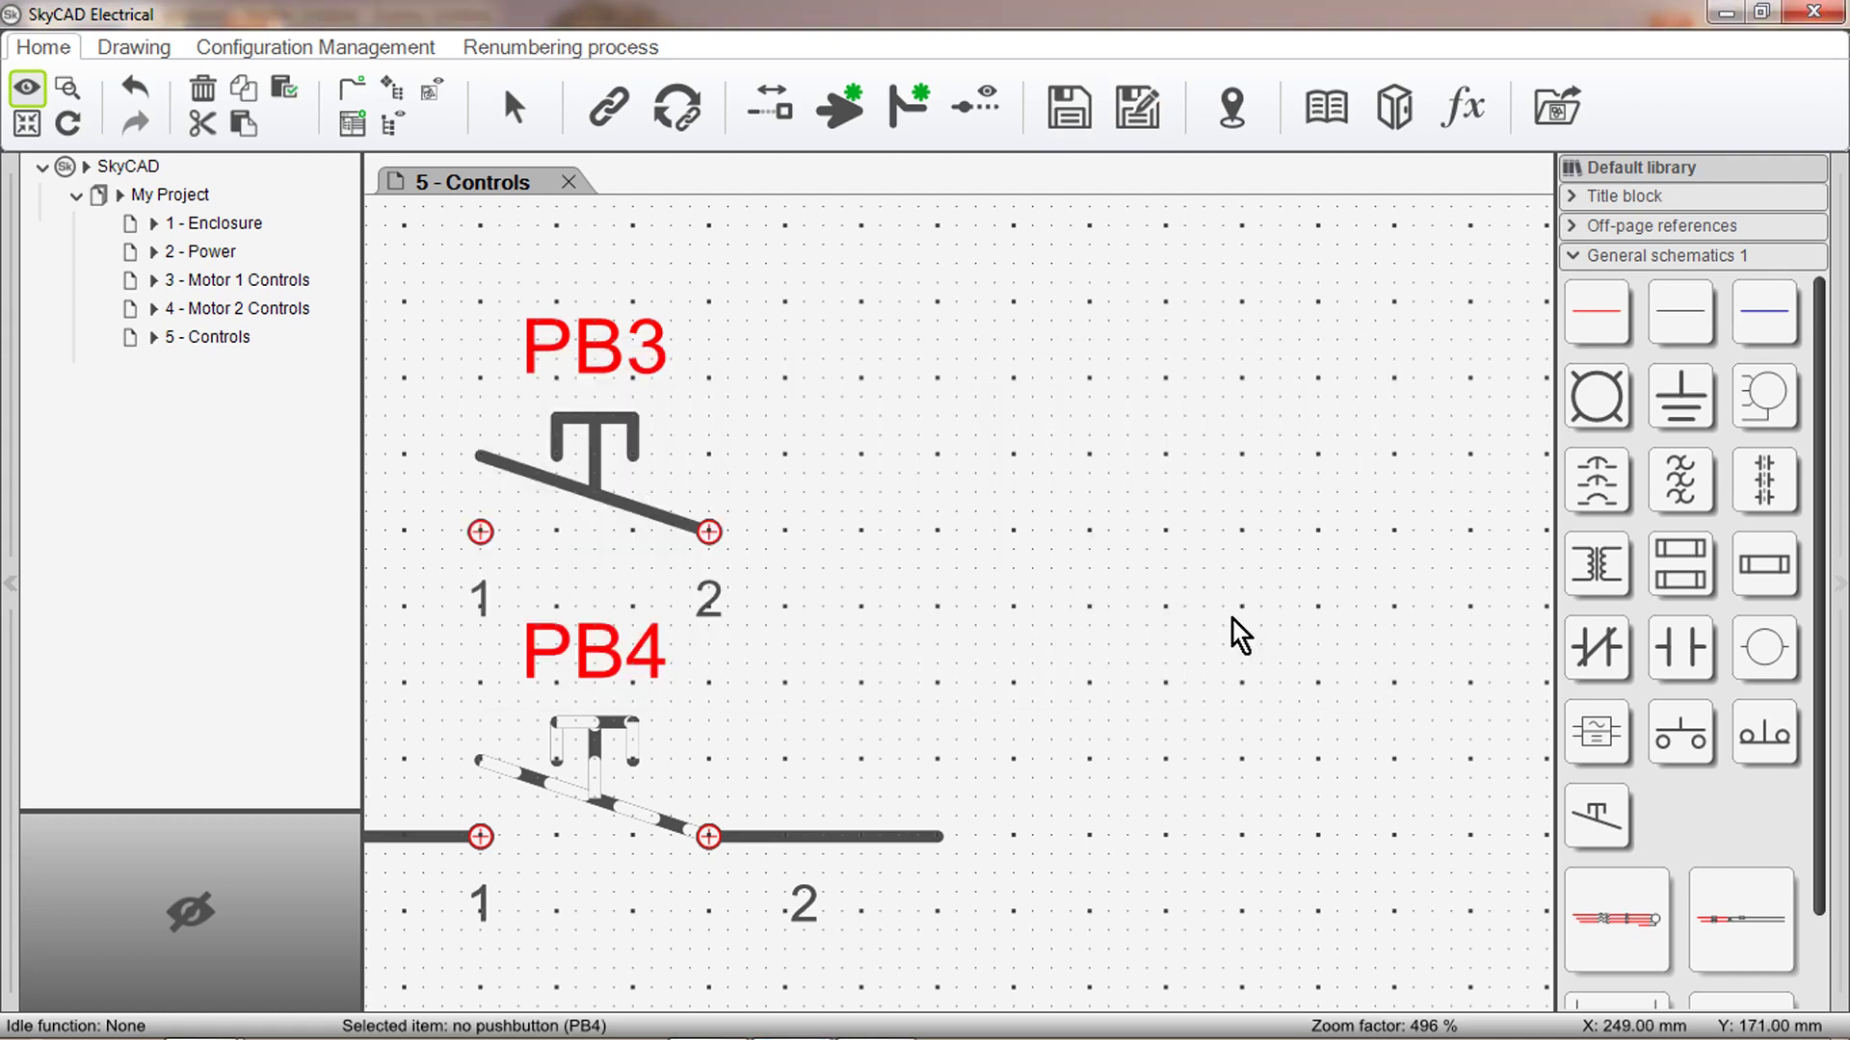
click(1600, 817)
click(905, 514)
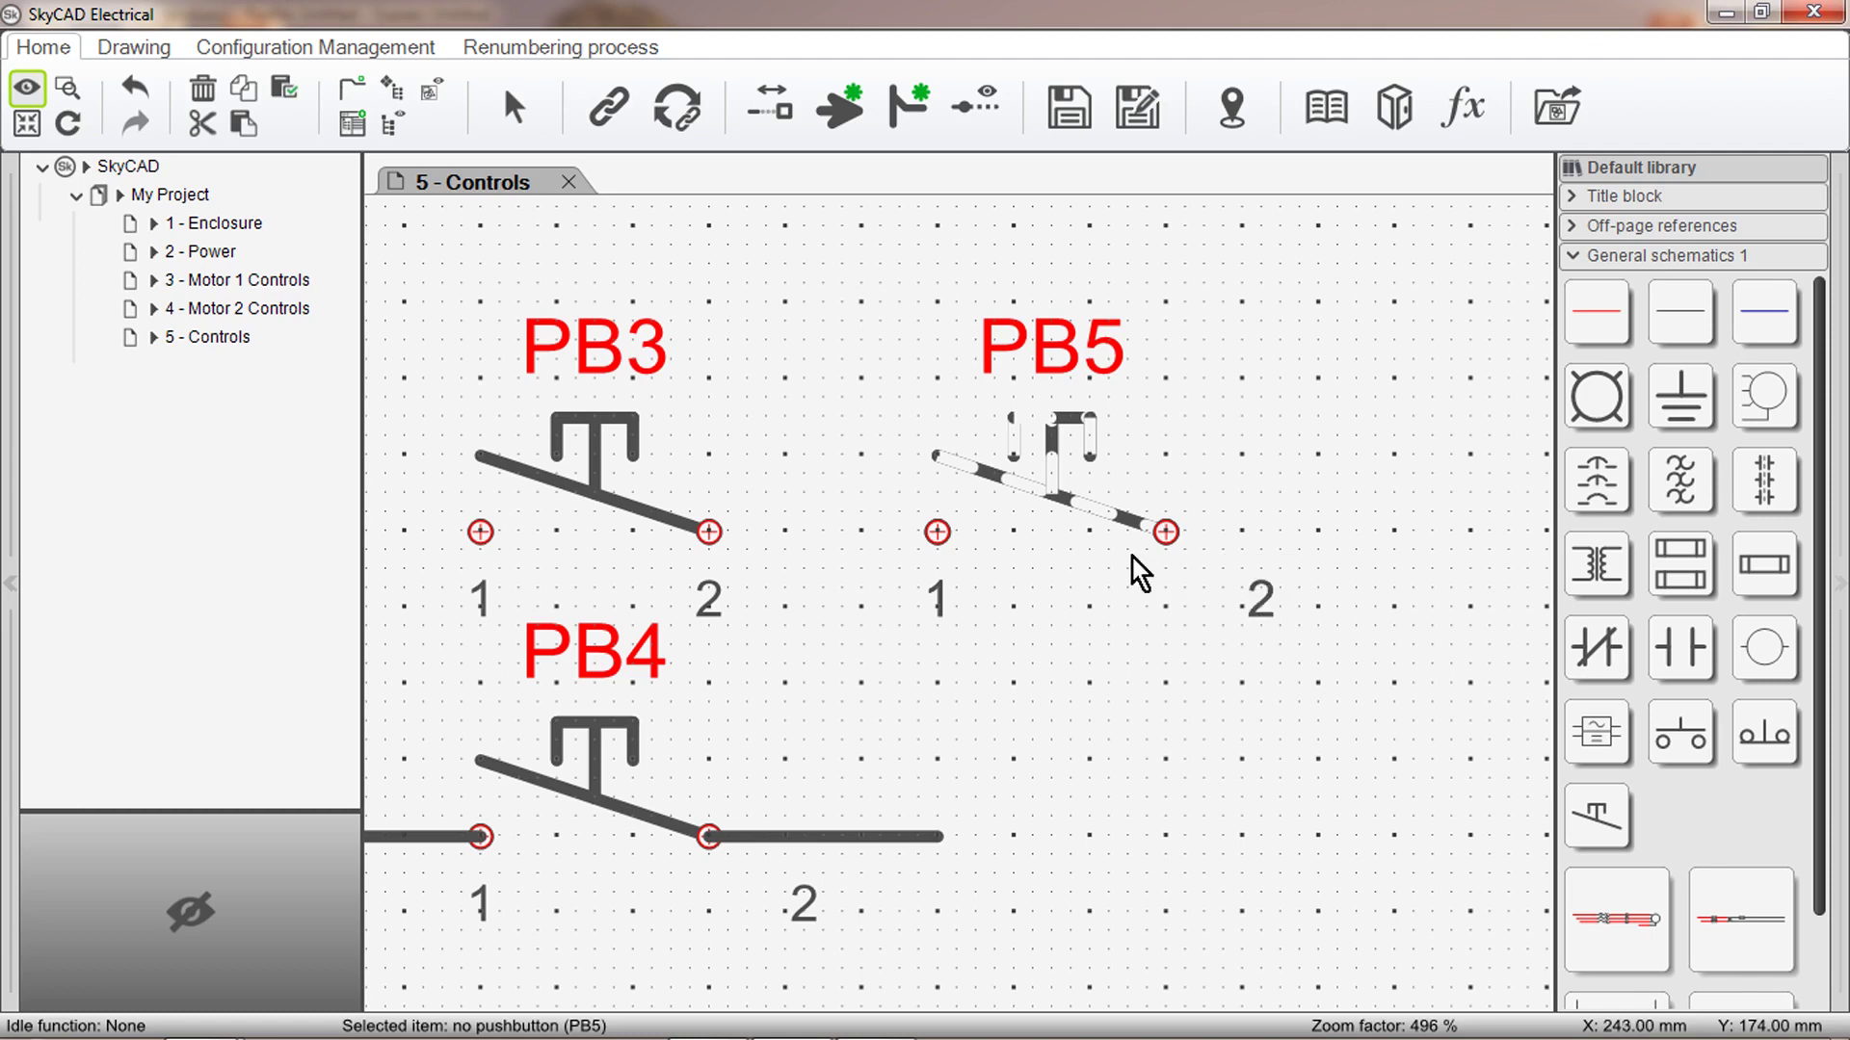
Open the no pushbutton block and delete the square T-shaped head's legs and bar.
click(1554, 120)
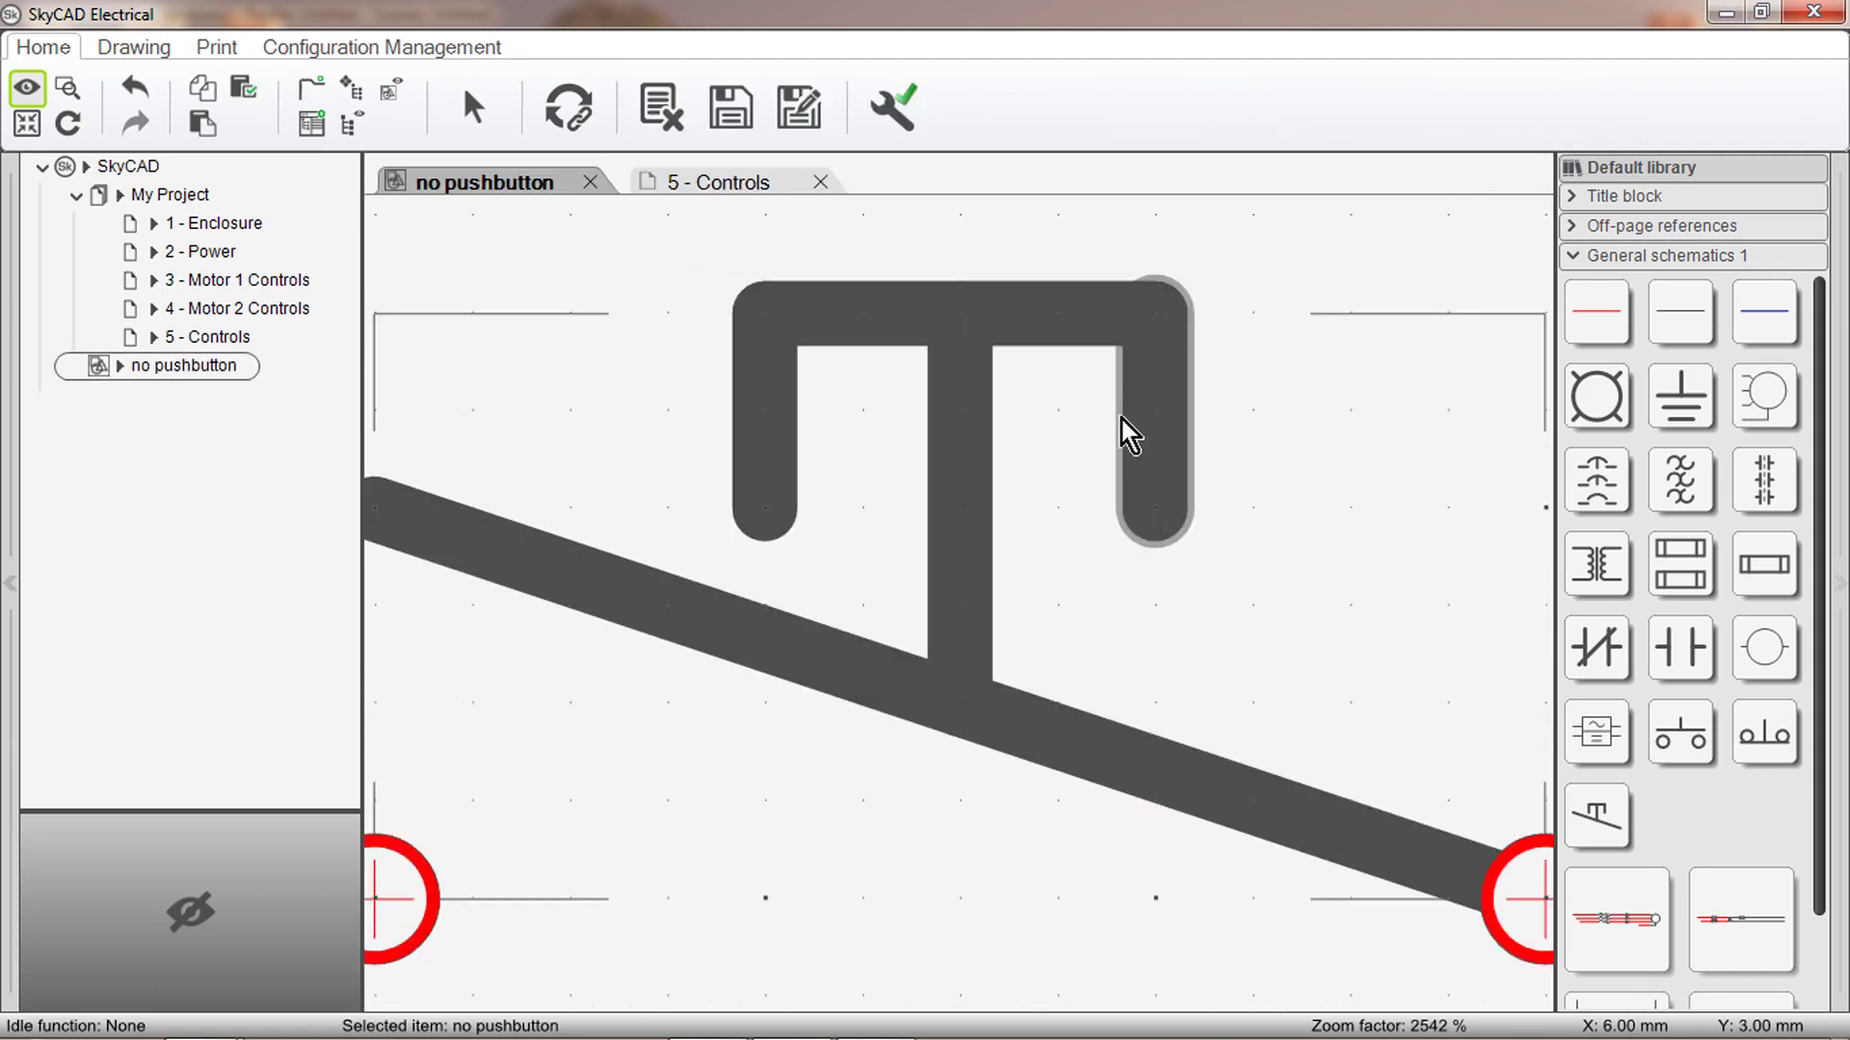
scroll(1002, 603, down, 5)
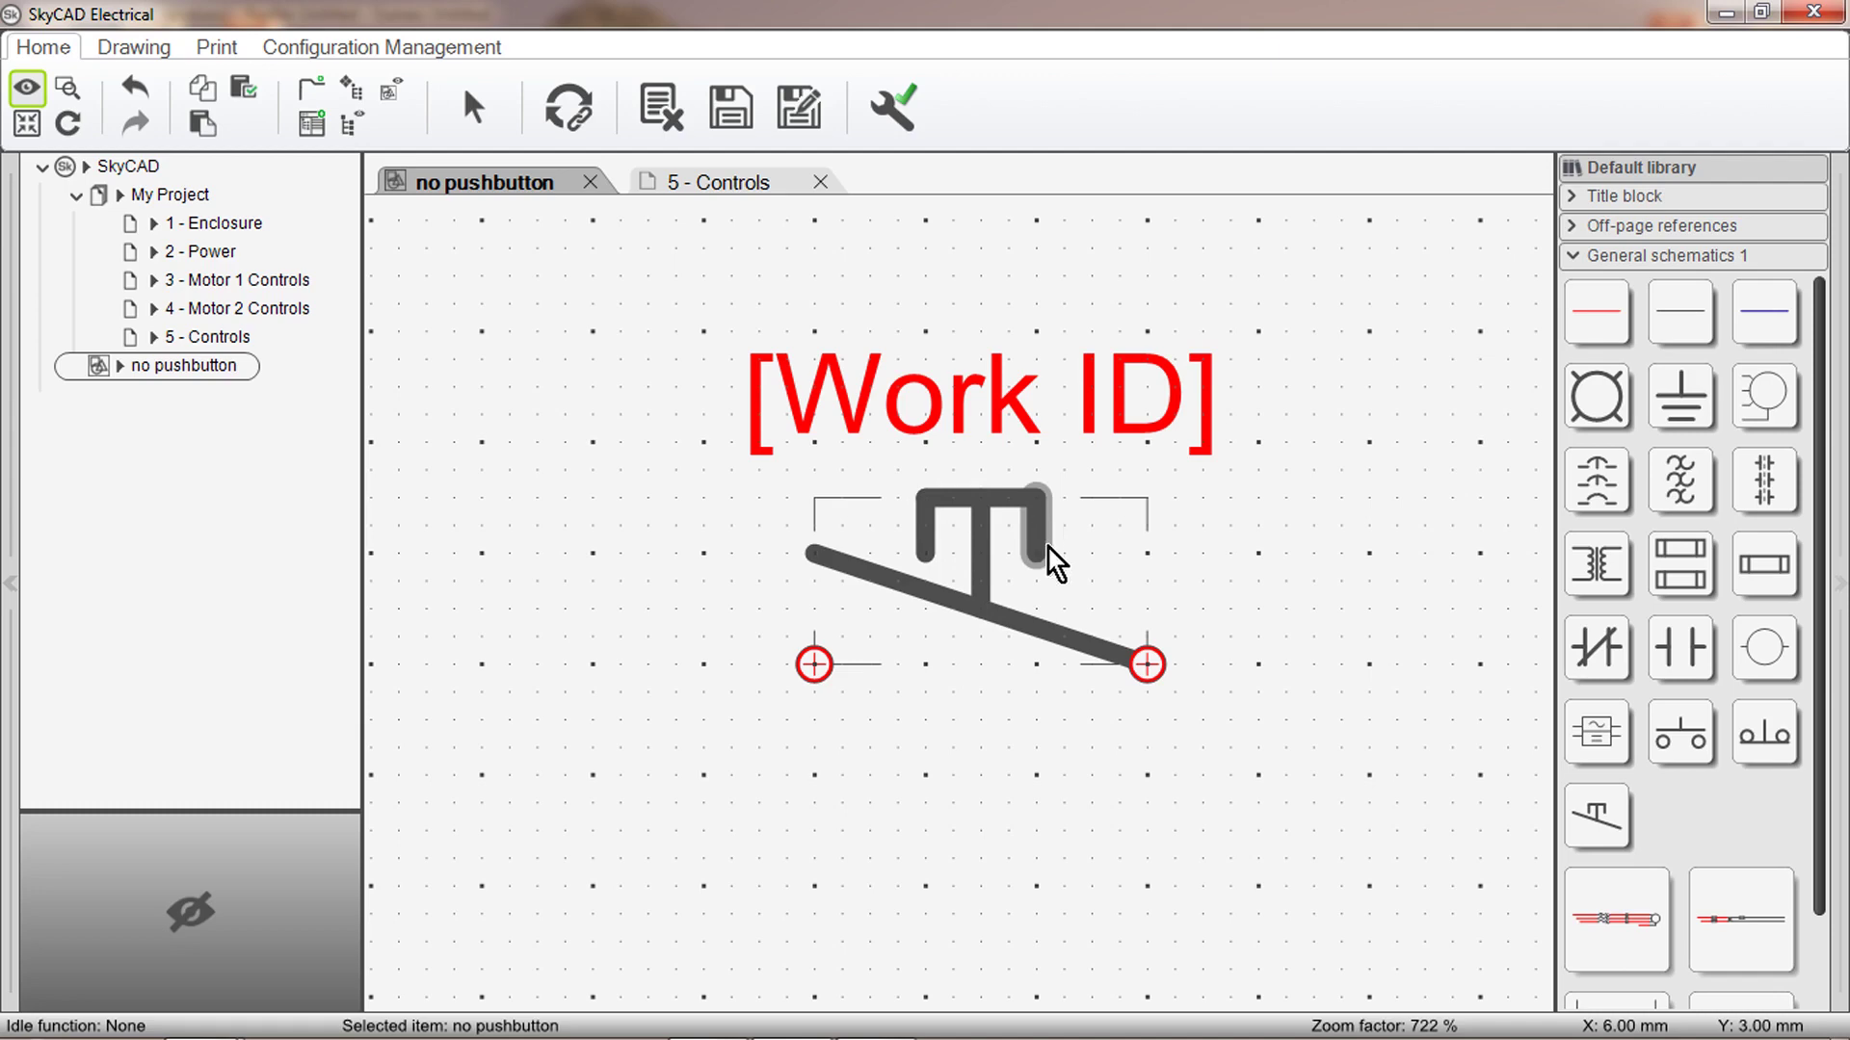
click(159, 56)
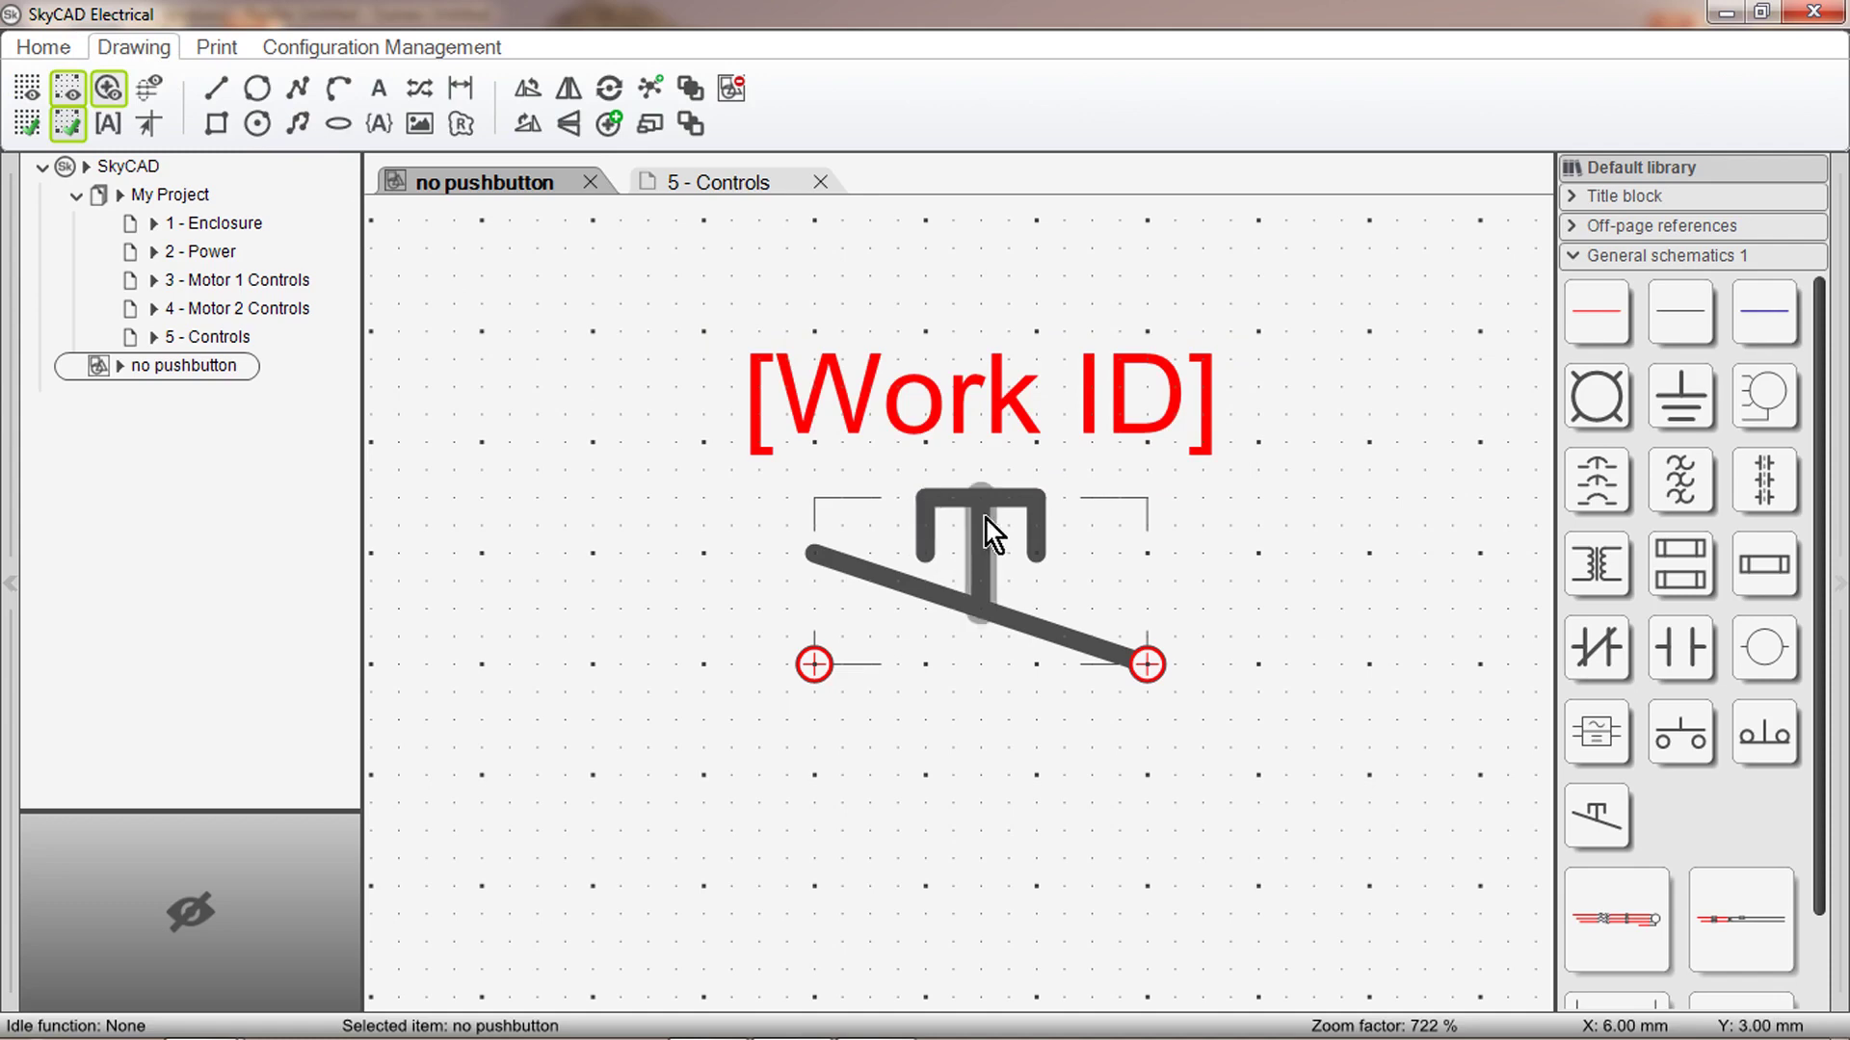
click(923, 540)
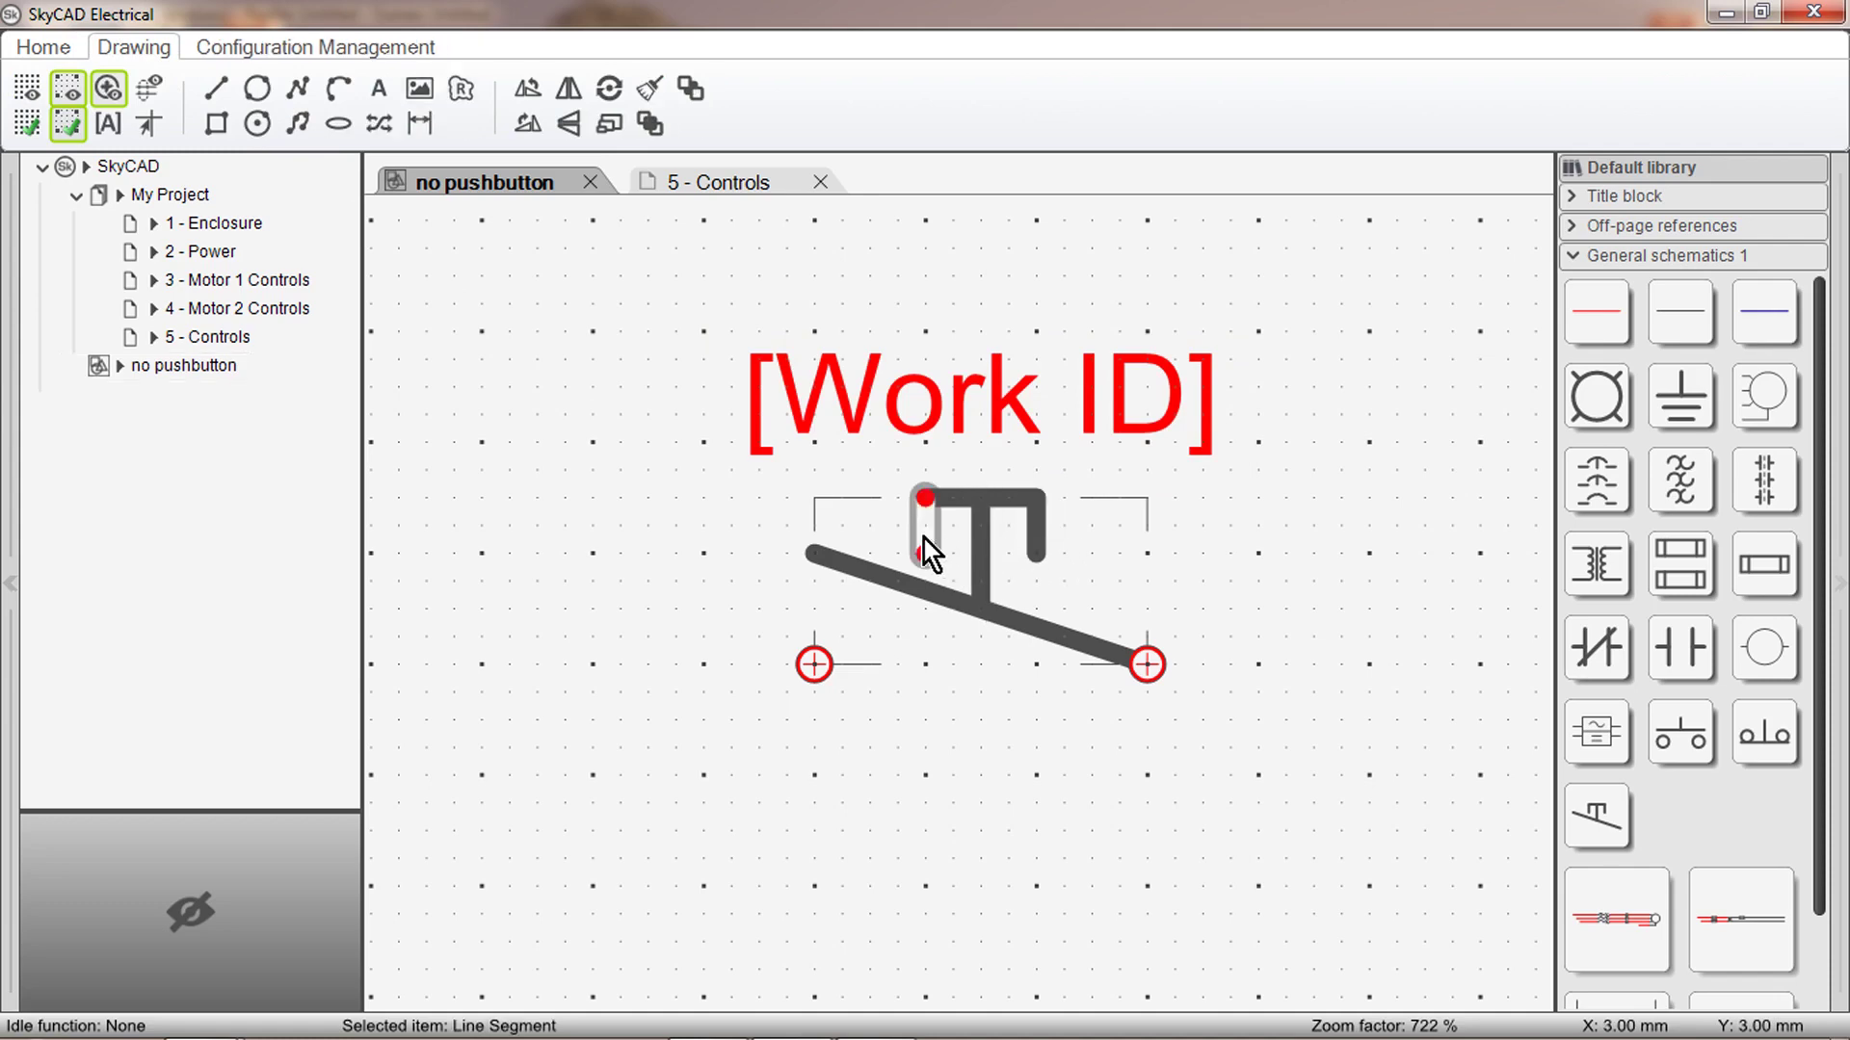
ctrl+click(960, 502)
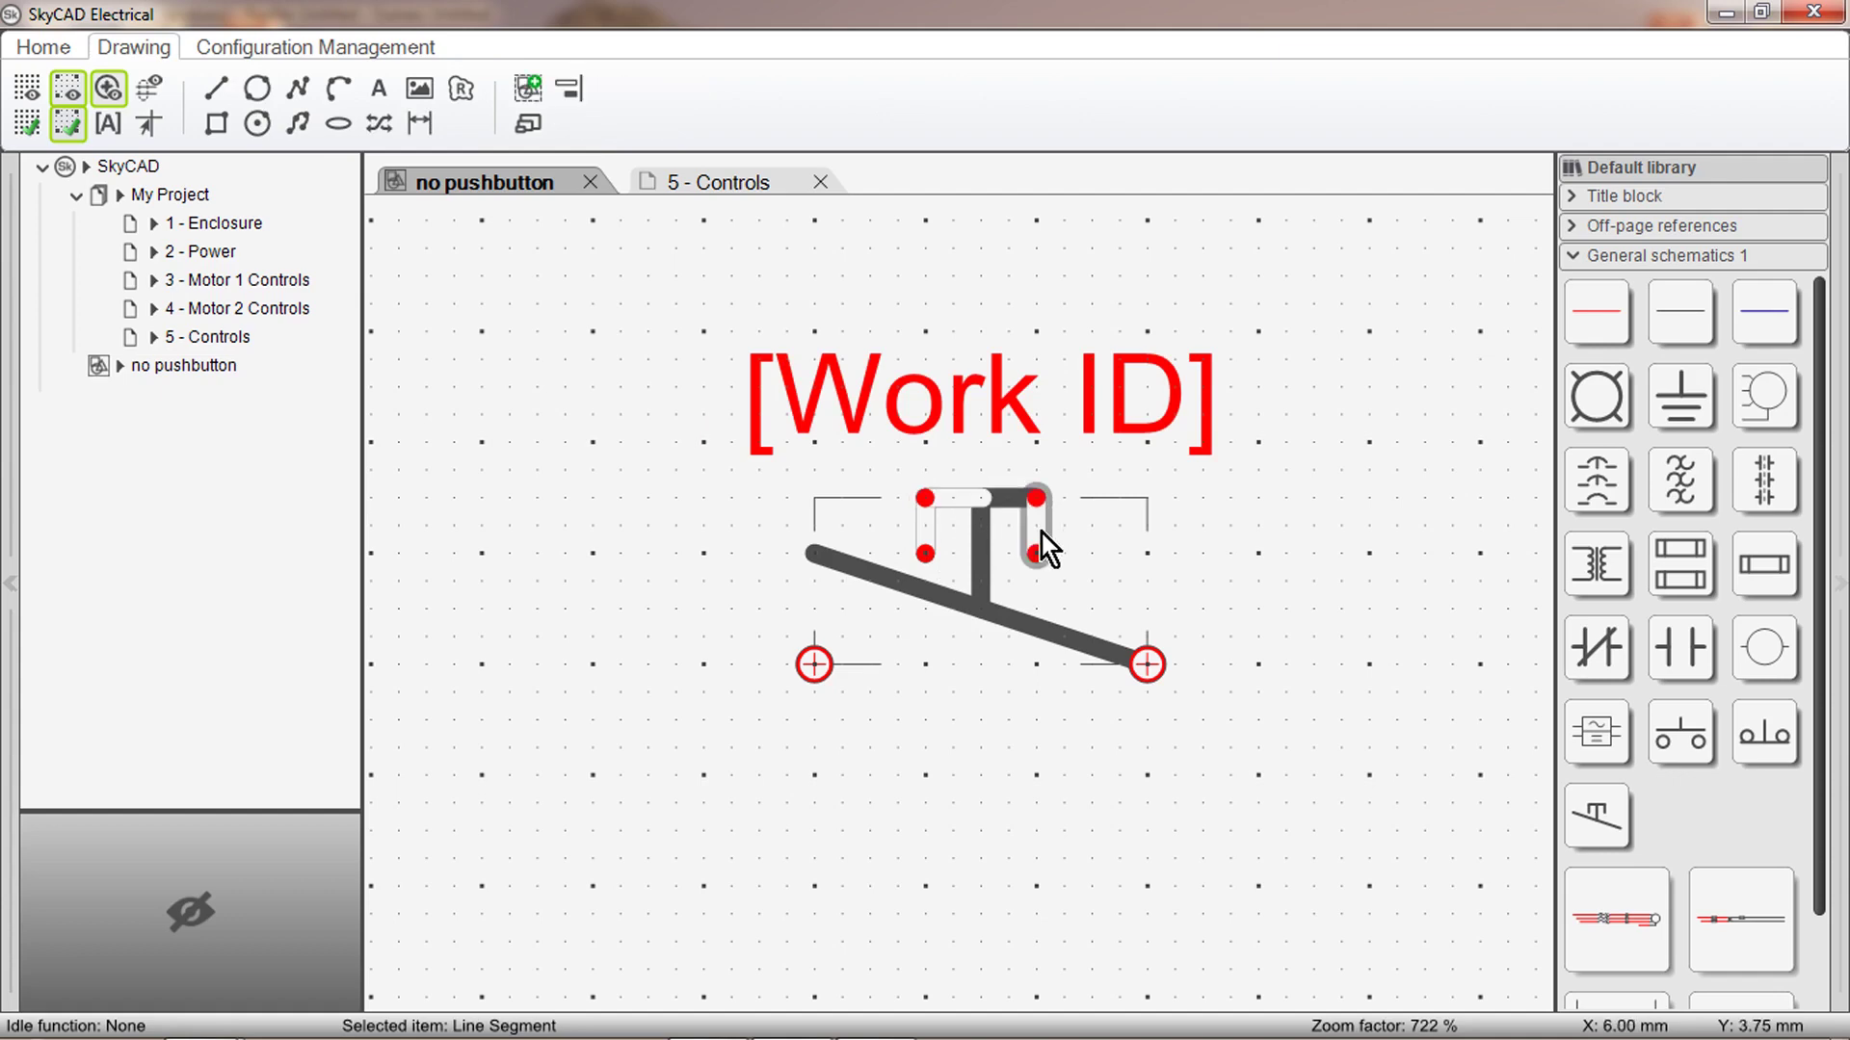
right_click(1042, 532)
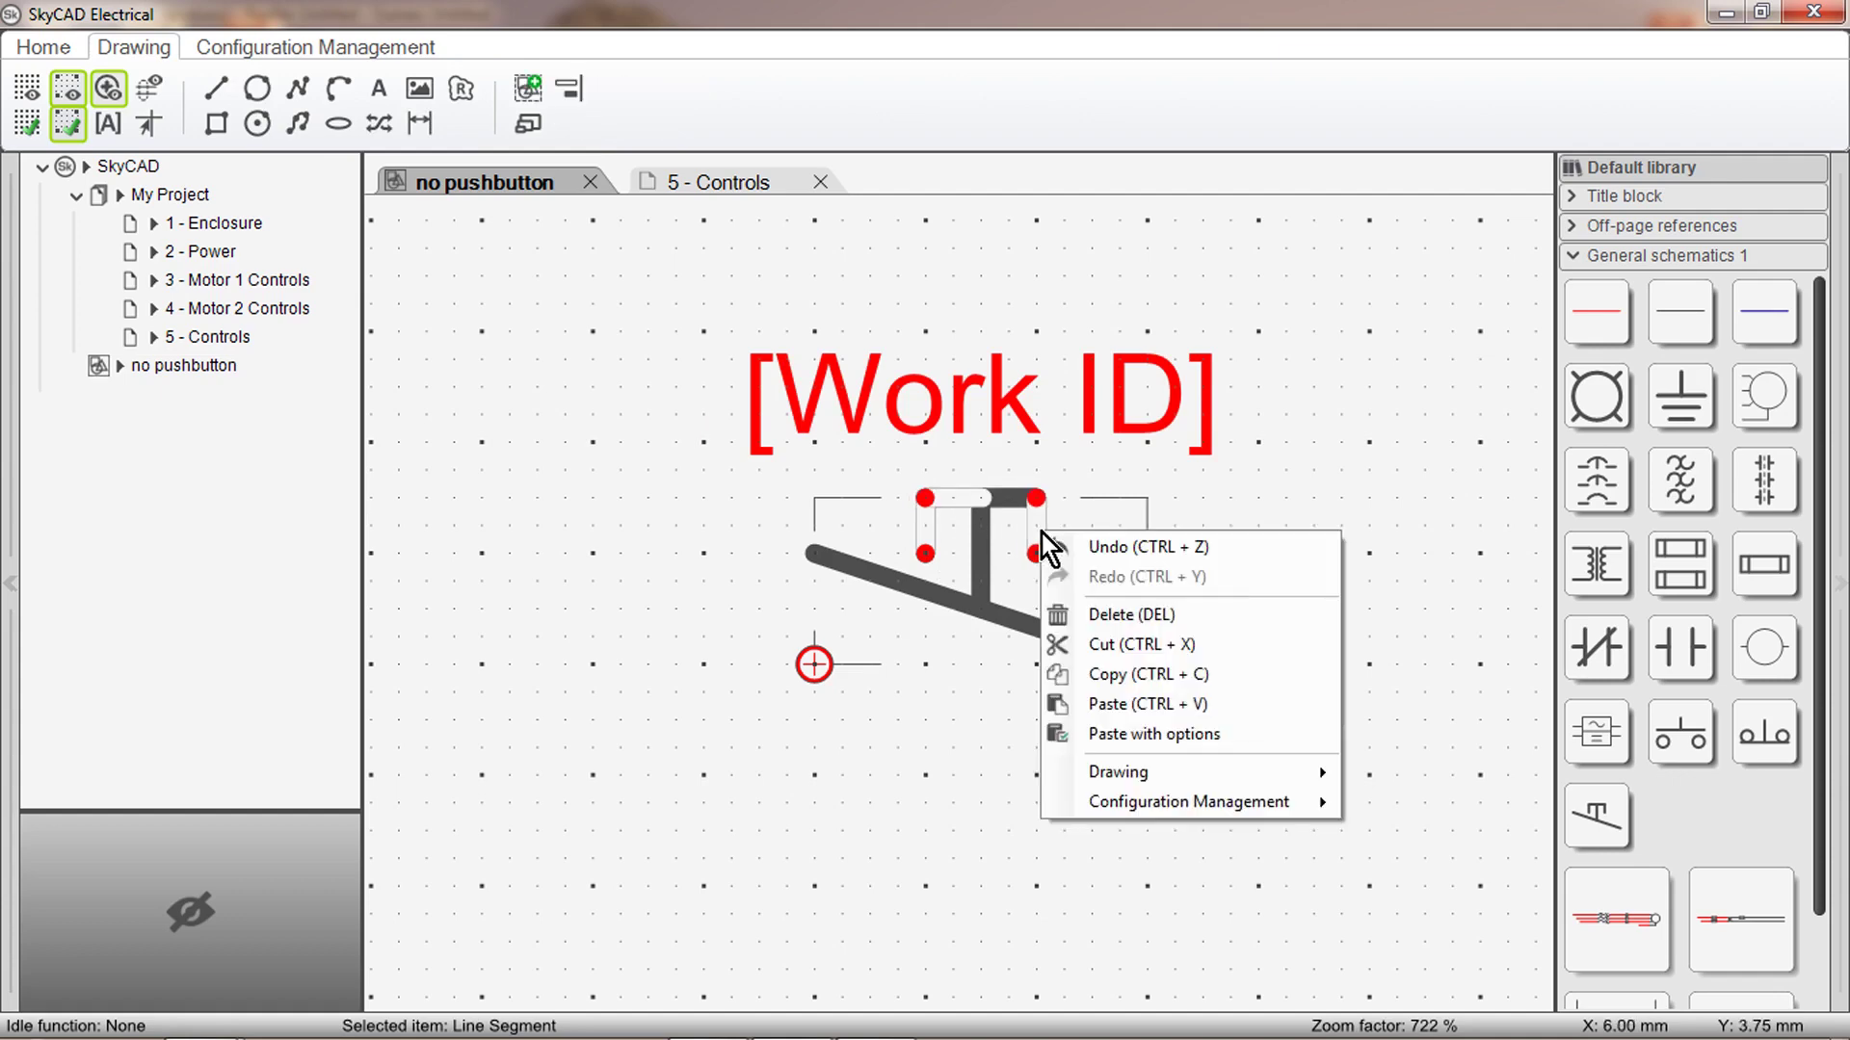
click(1161, 616)
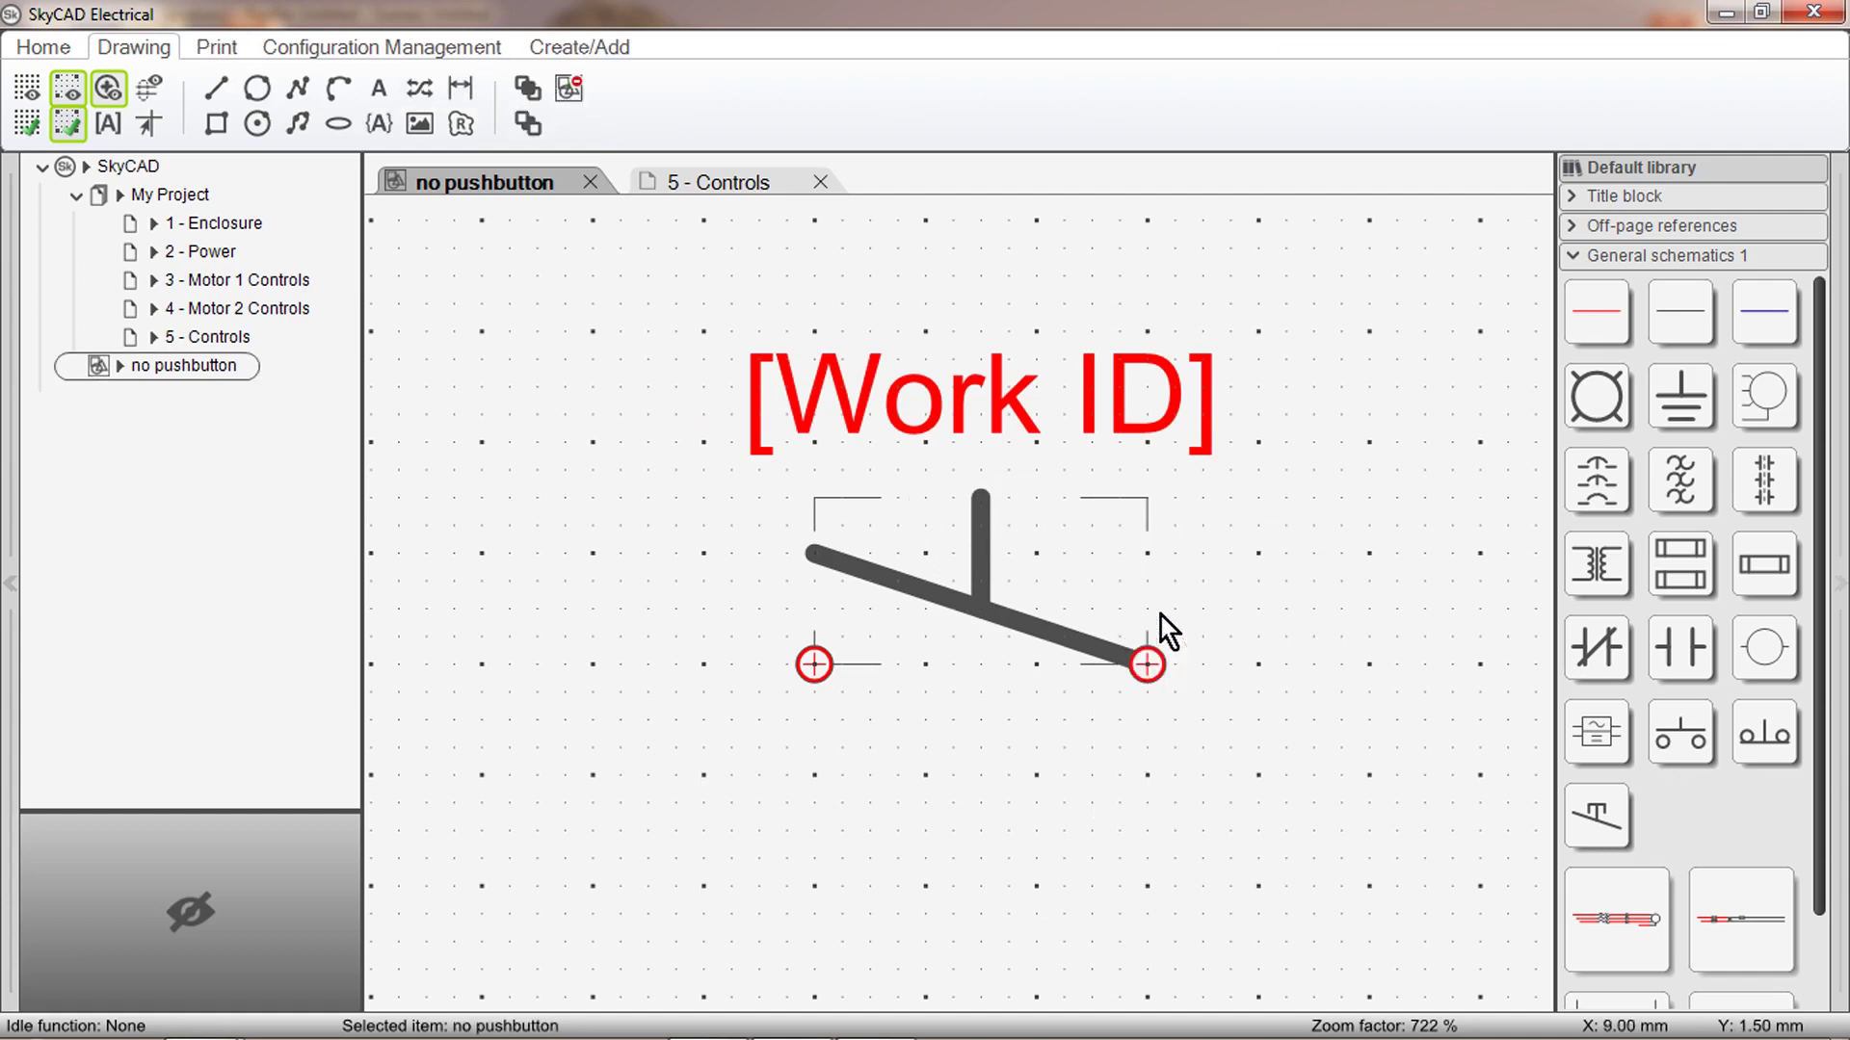
Draw a three-point arc over the stem, from left of it, over the top, to its right.
click(348, 96)
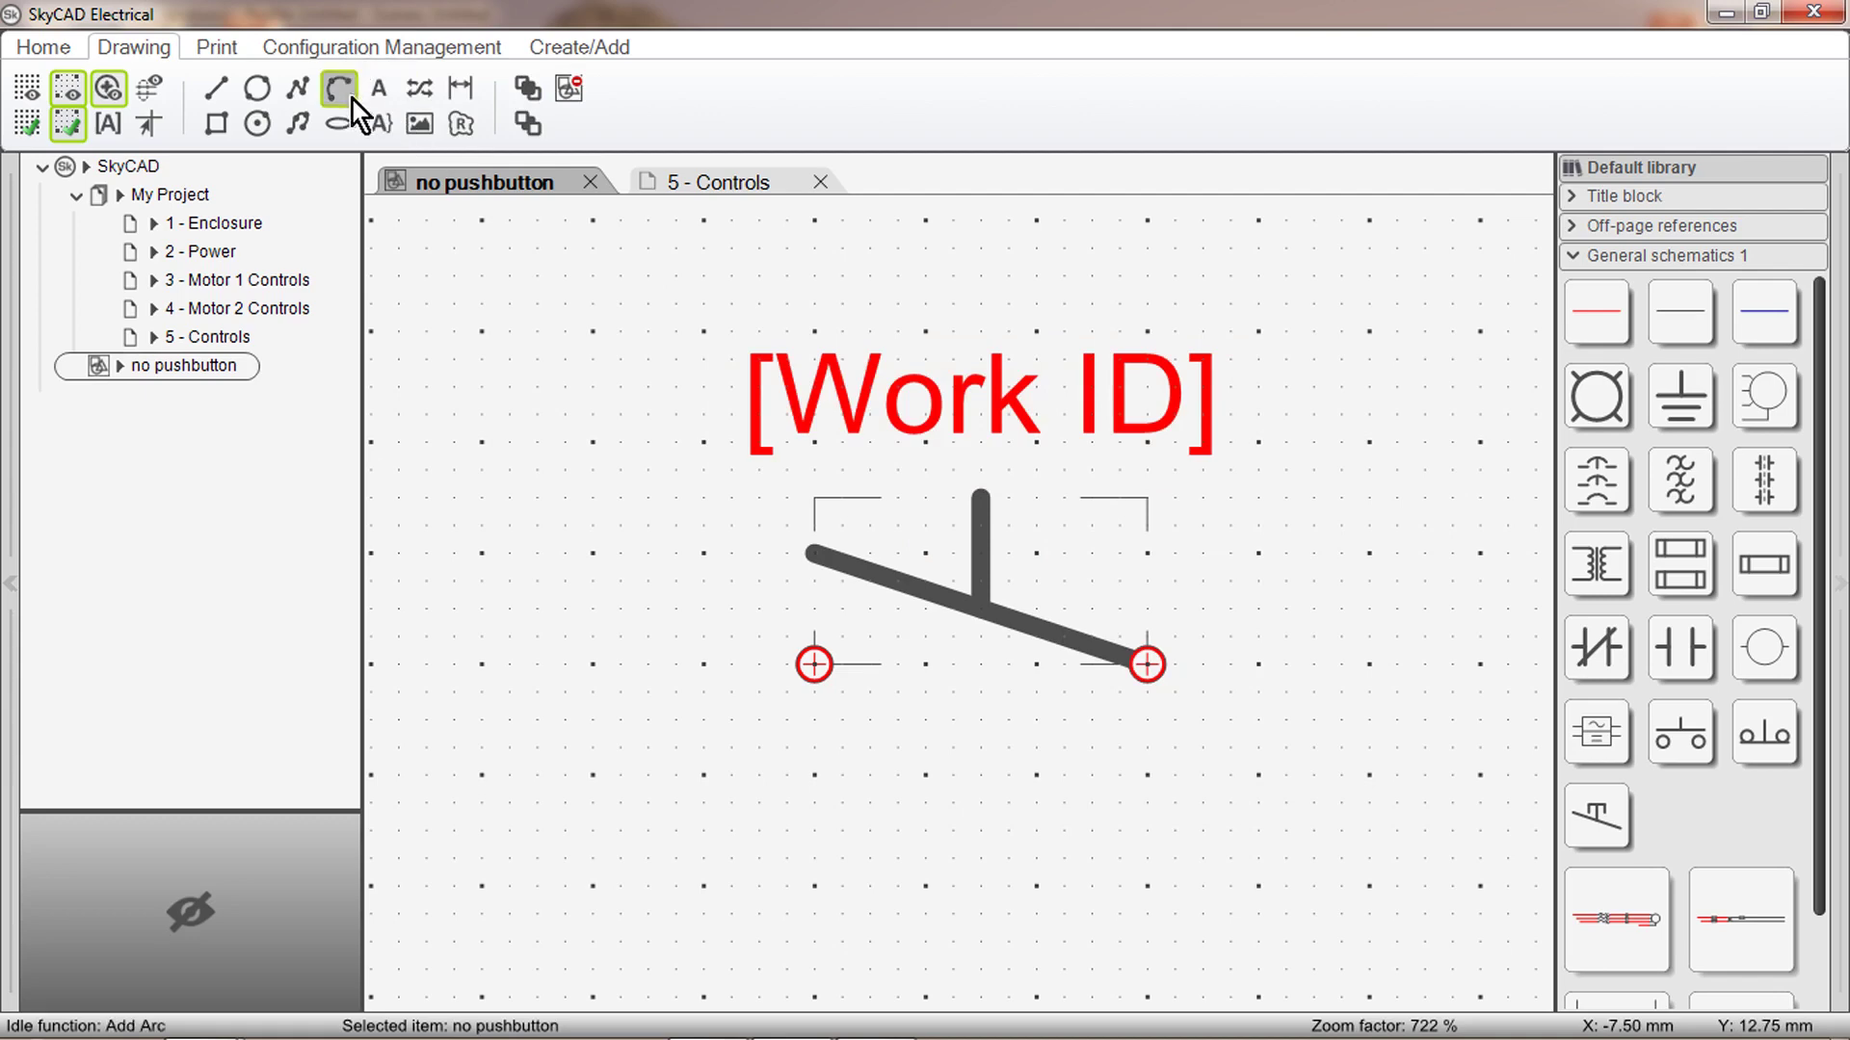
click(930, 554)
click(991, 503)
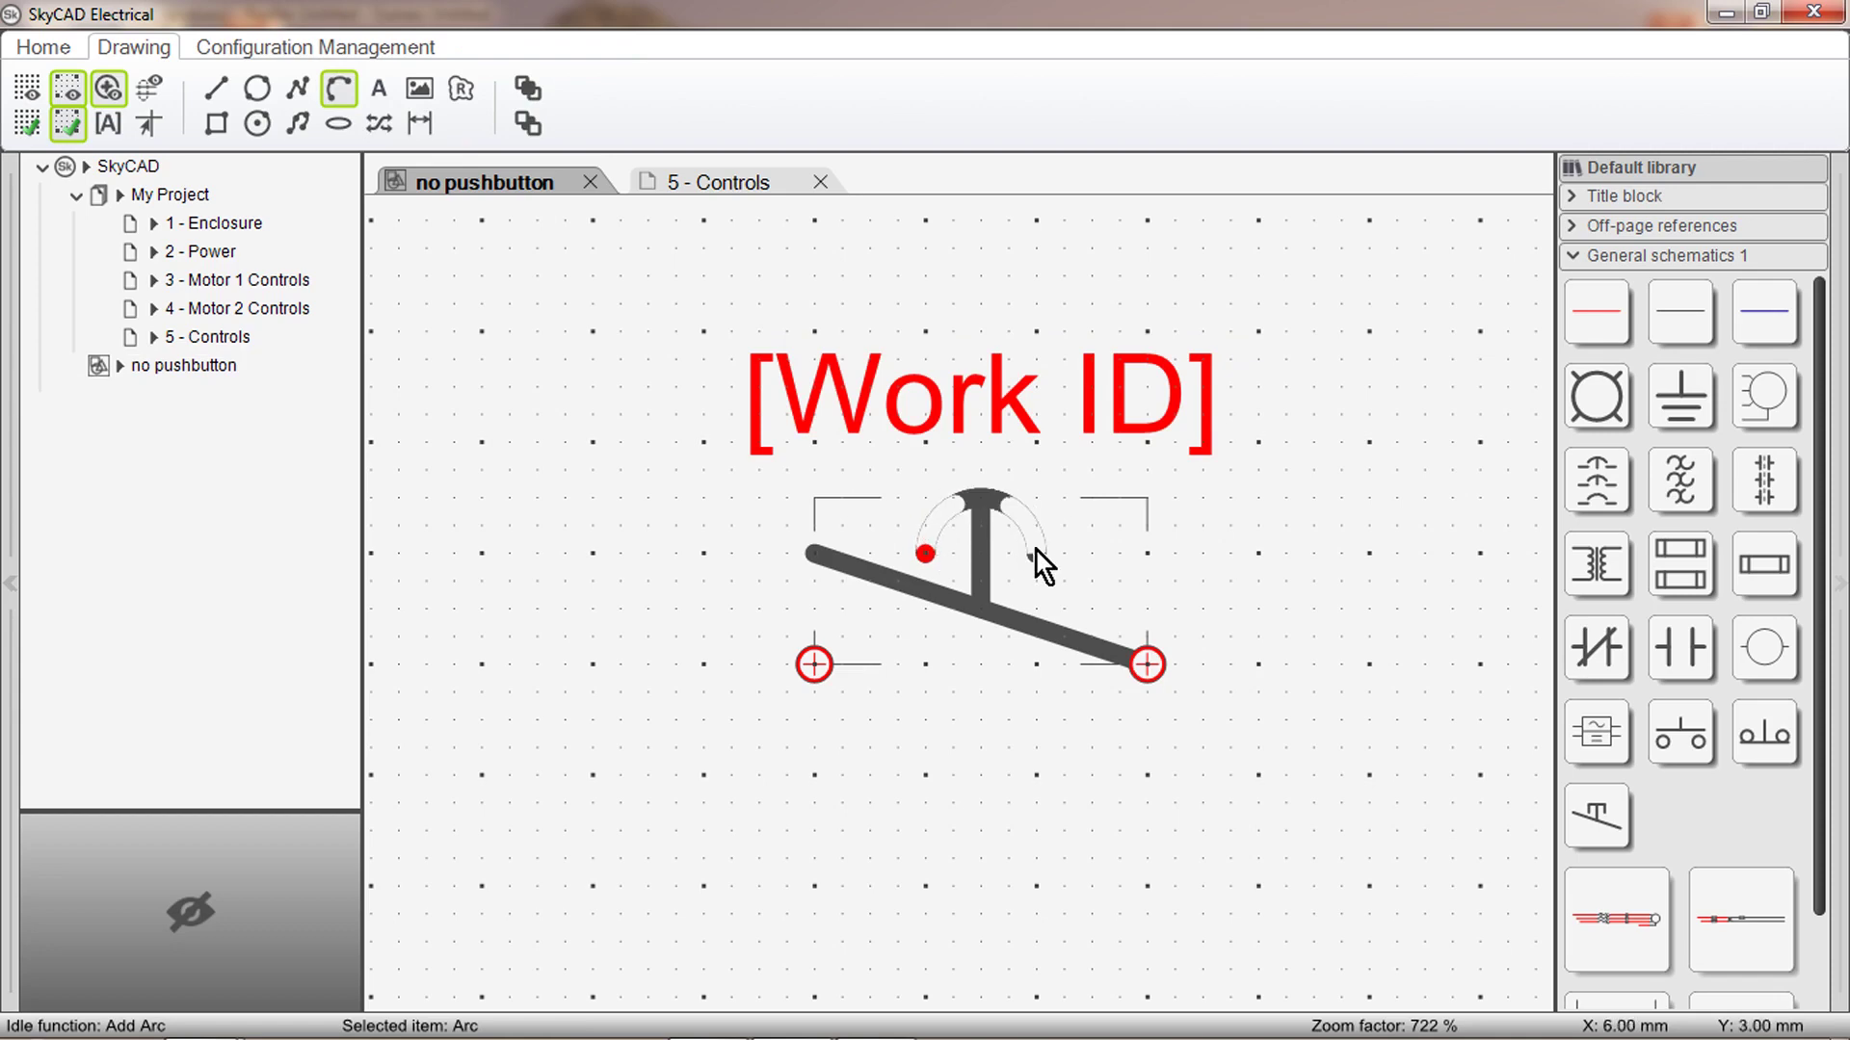
click(1037, 554)
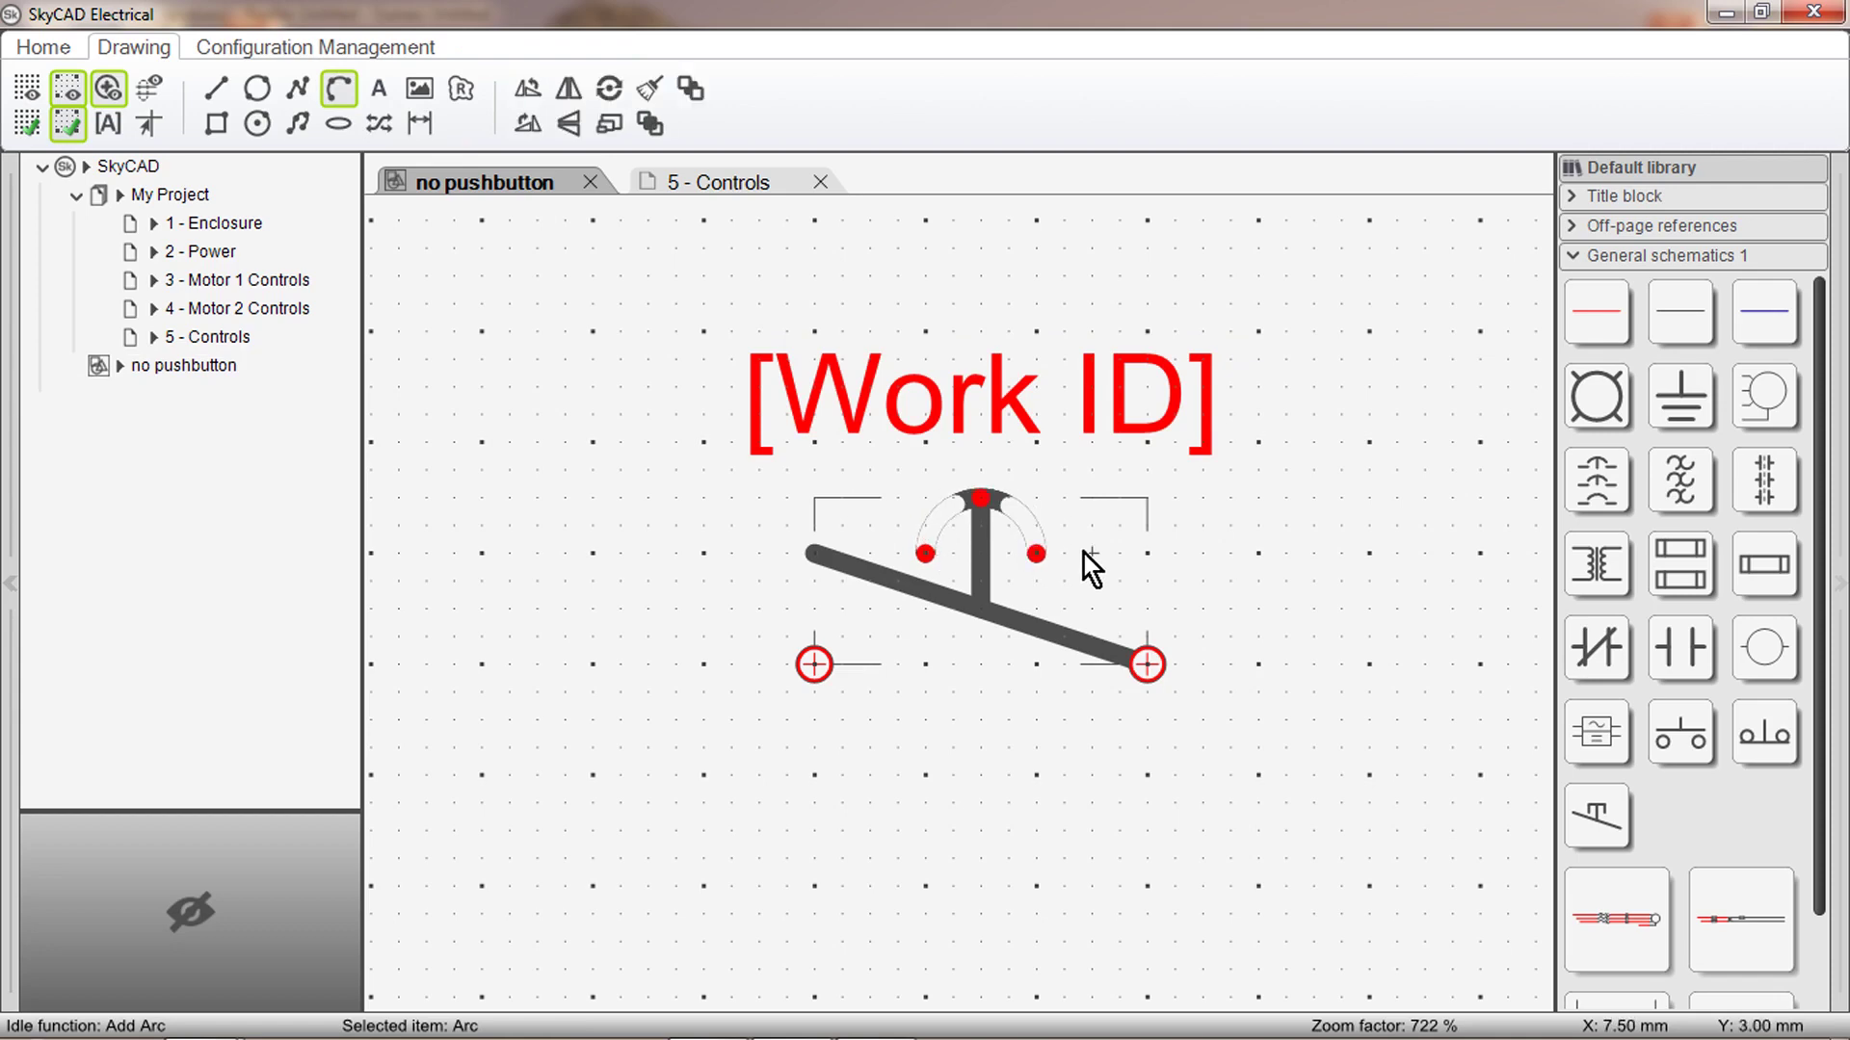
key(Escape)
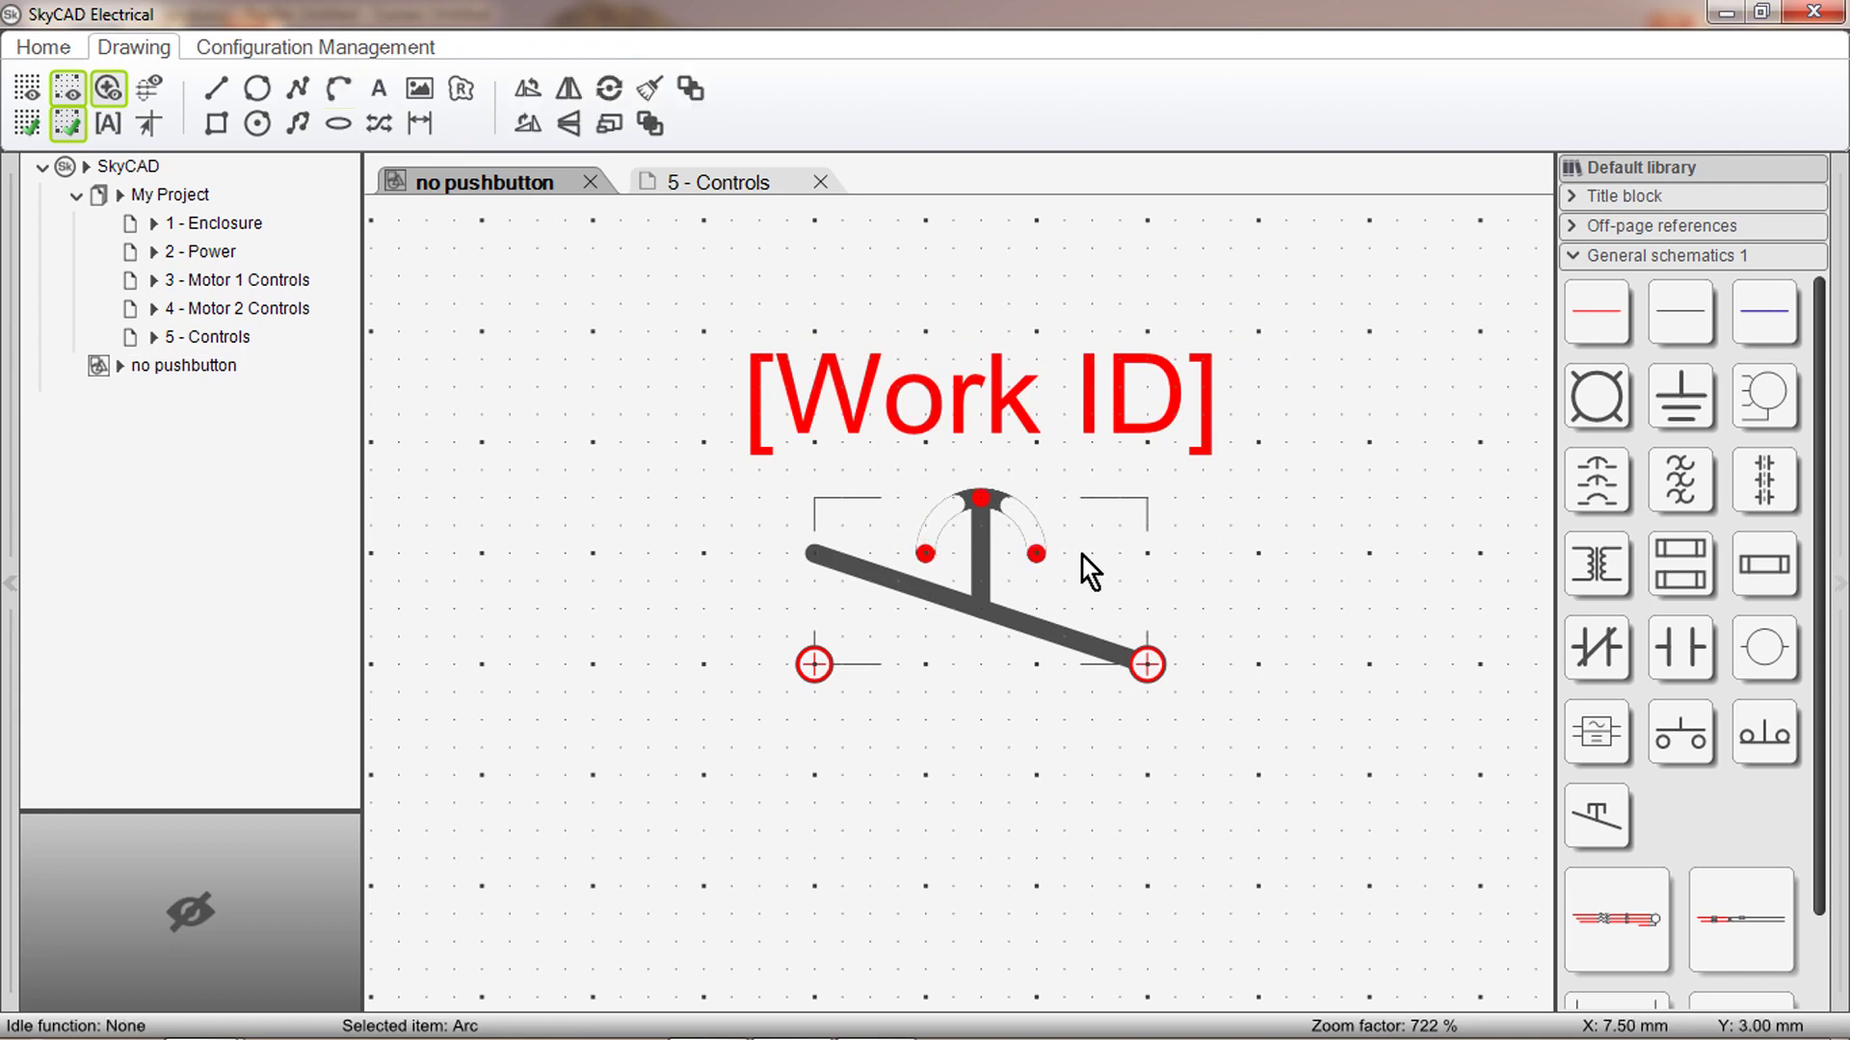
Overwrite the no pushbutton catalogue symbol with the arc-headed version, then close its block tab.
click(1224, 578)
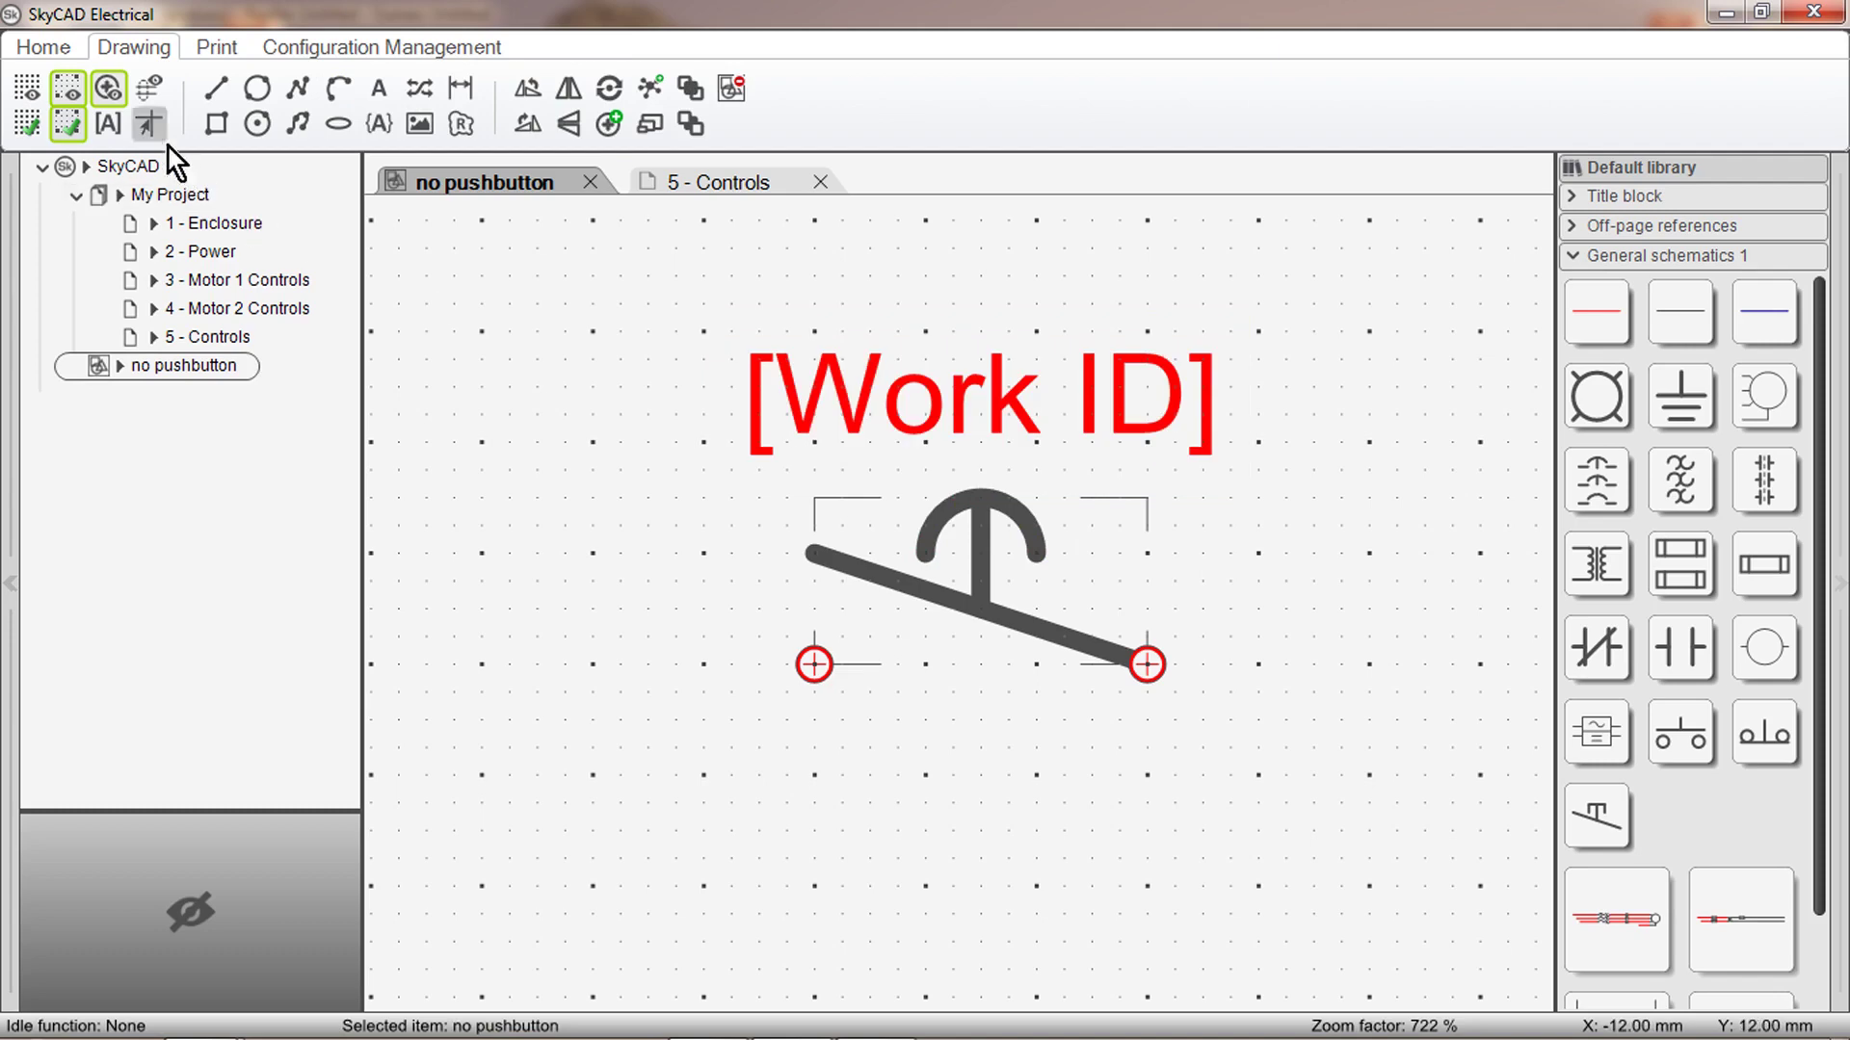
click(45, 51)
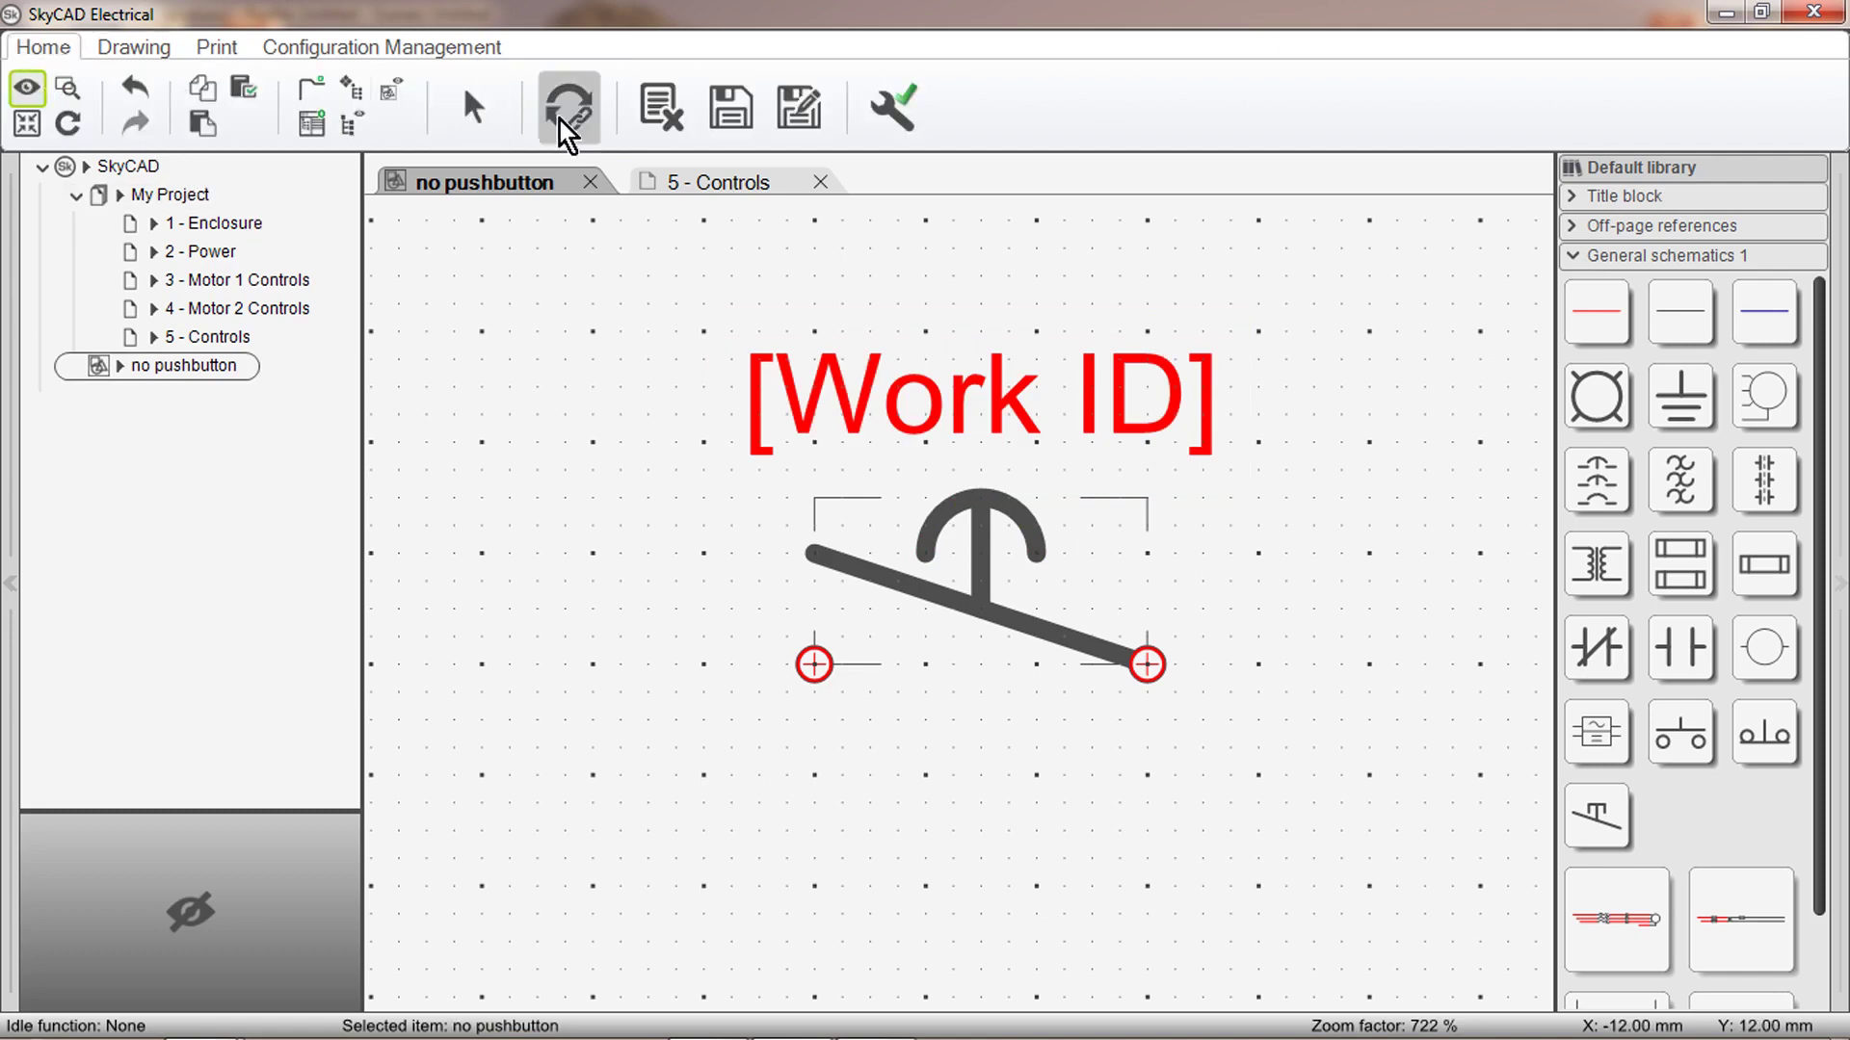
click(721, 132)
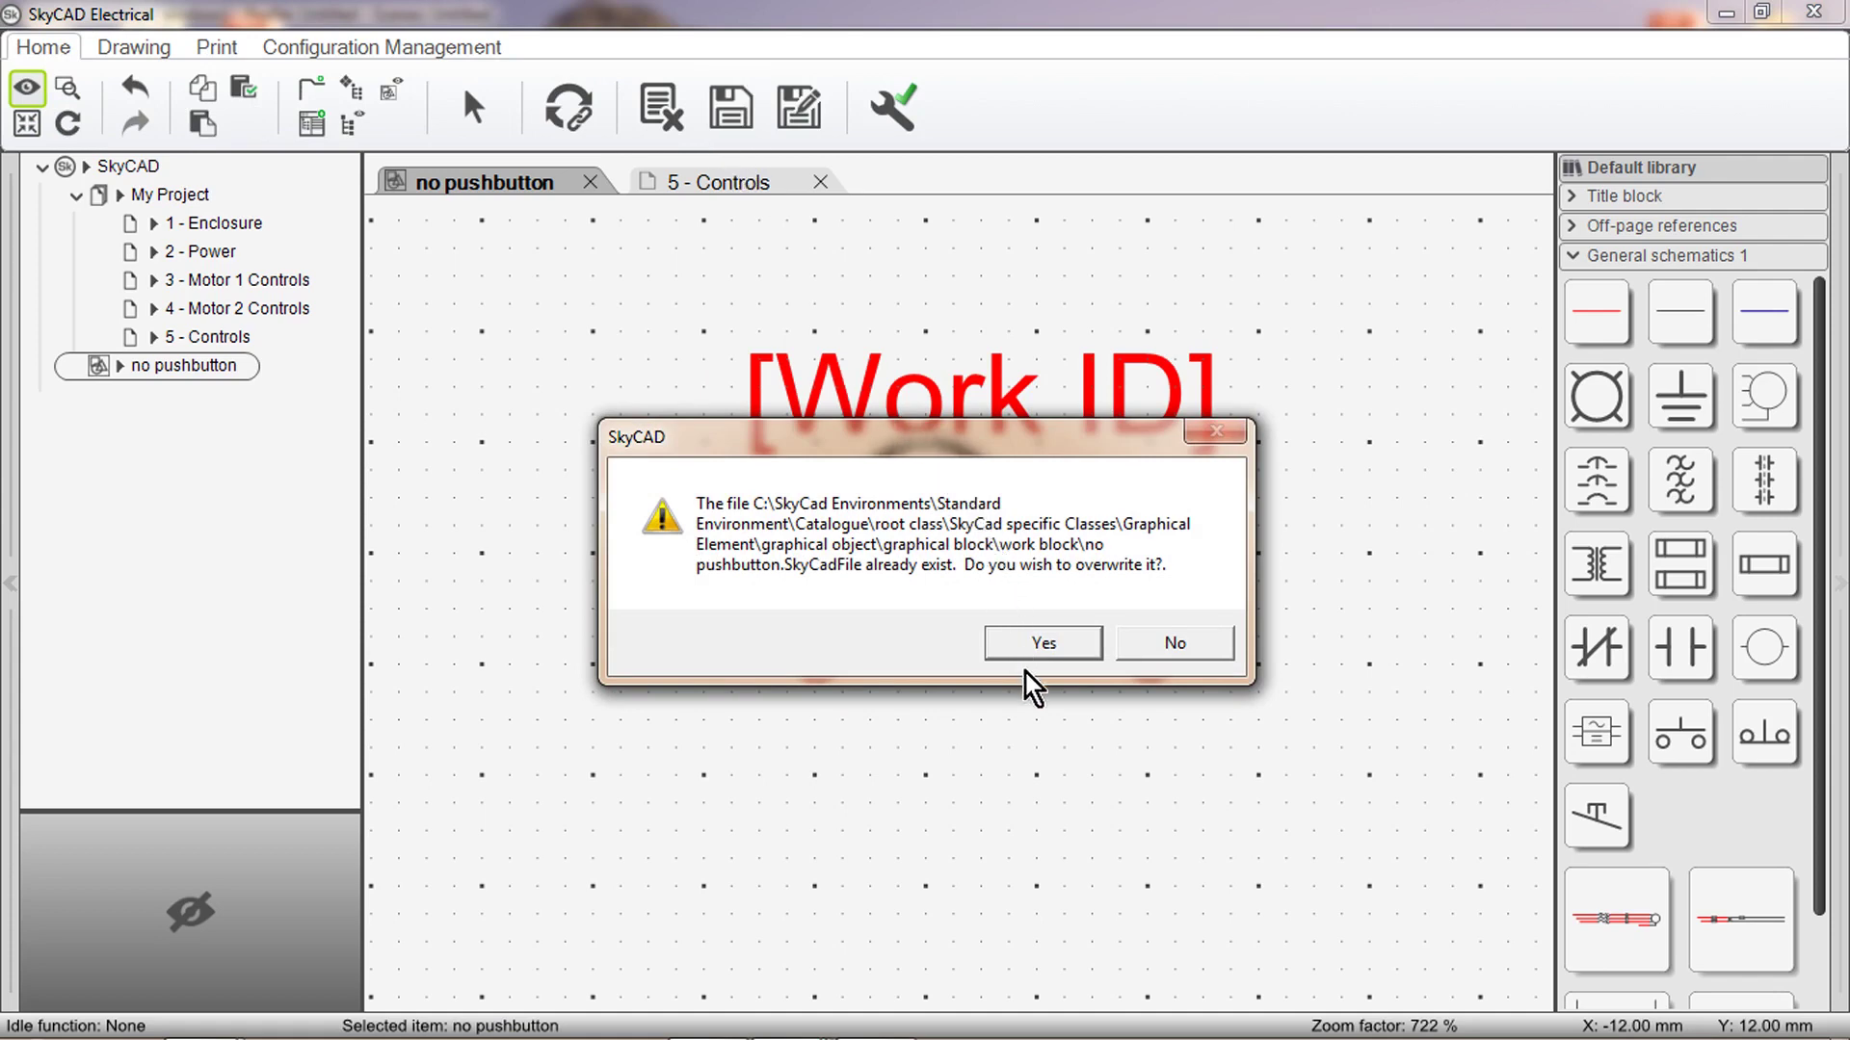
click(1042, 650)
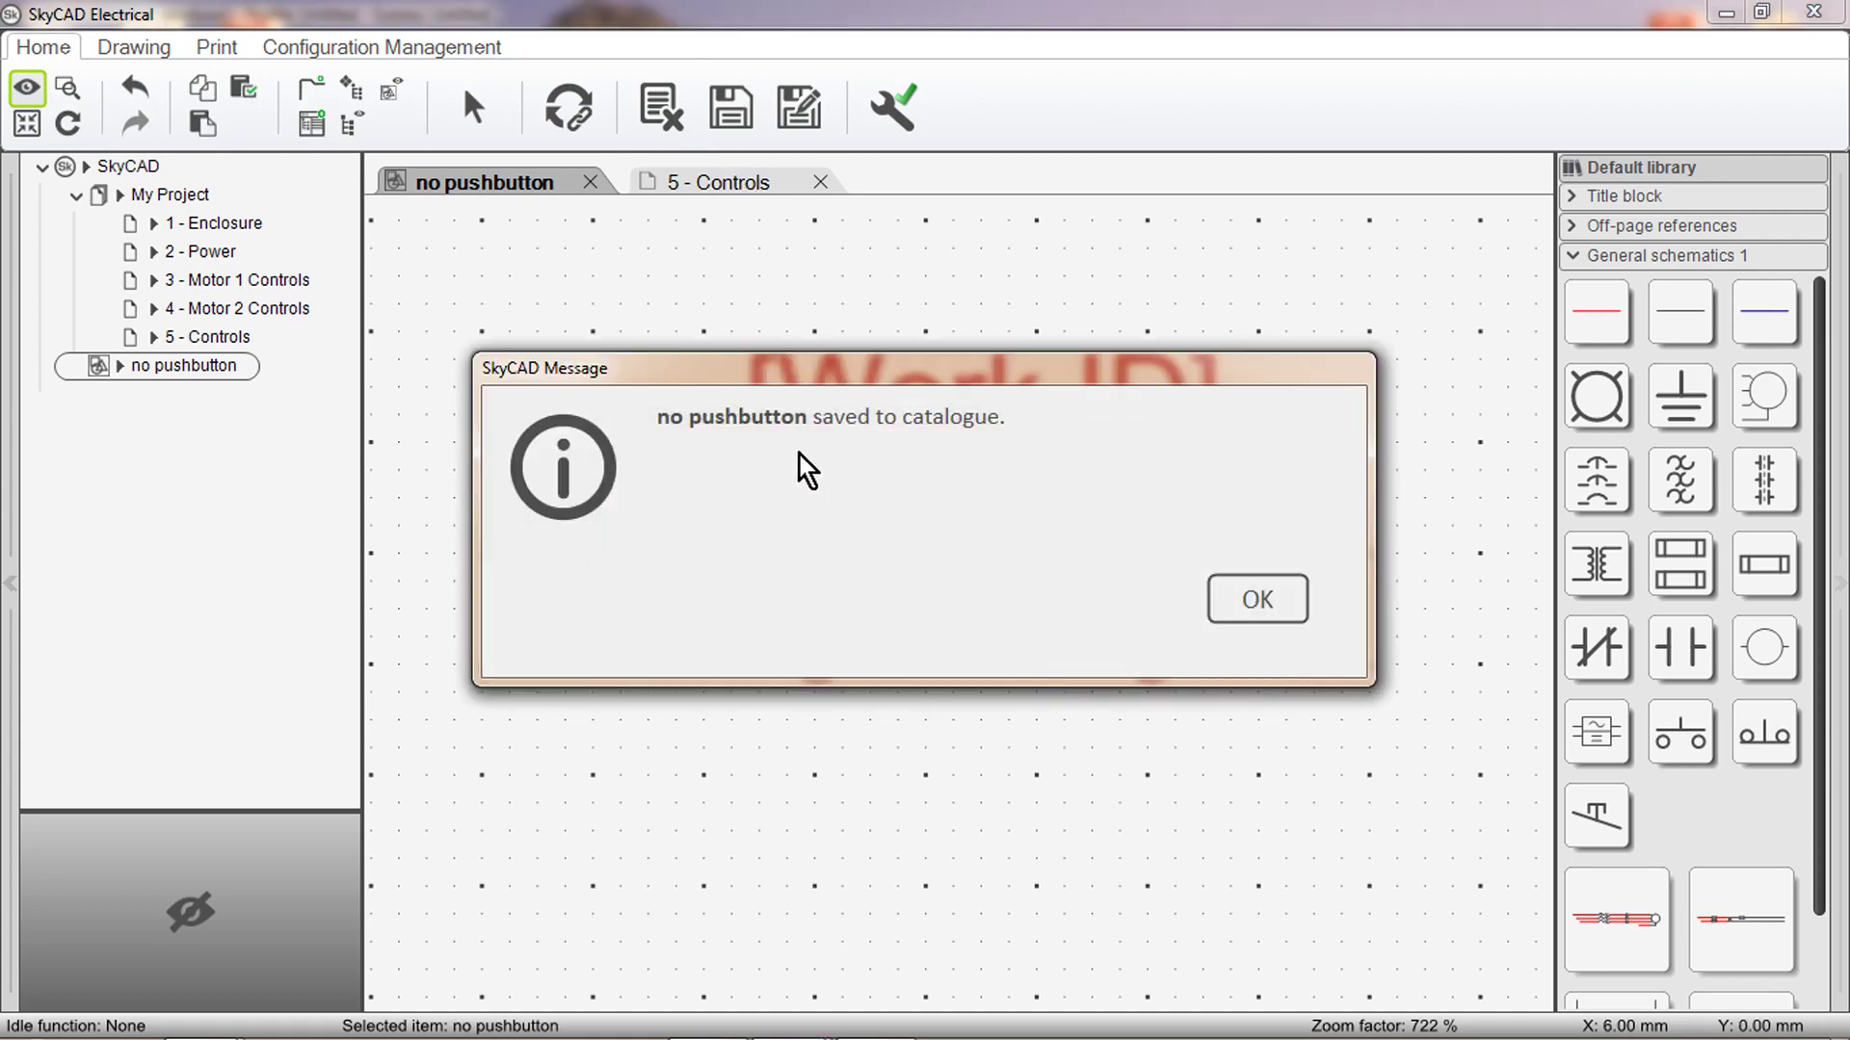
click(1242, 601)
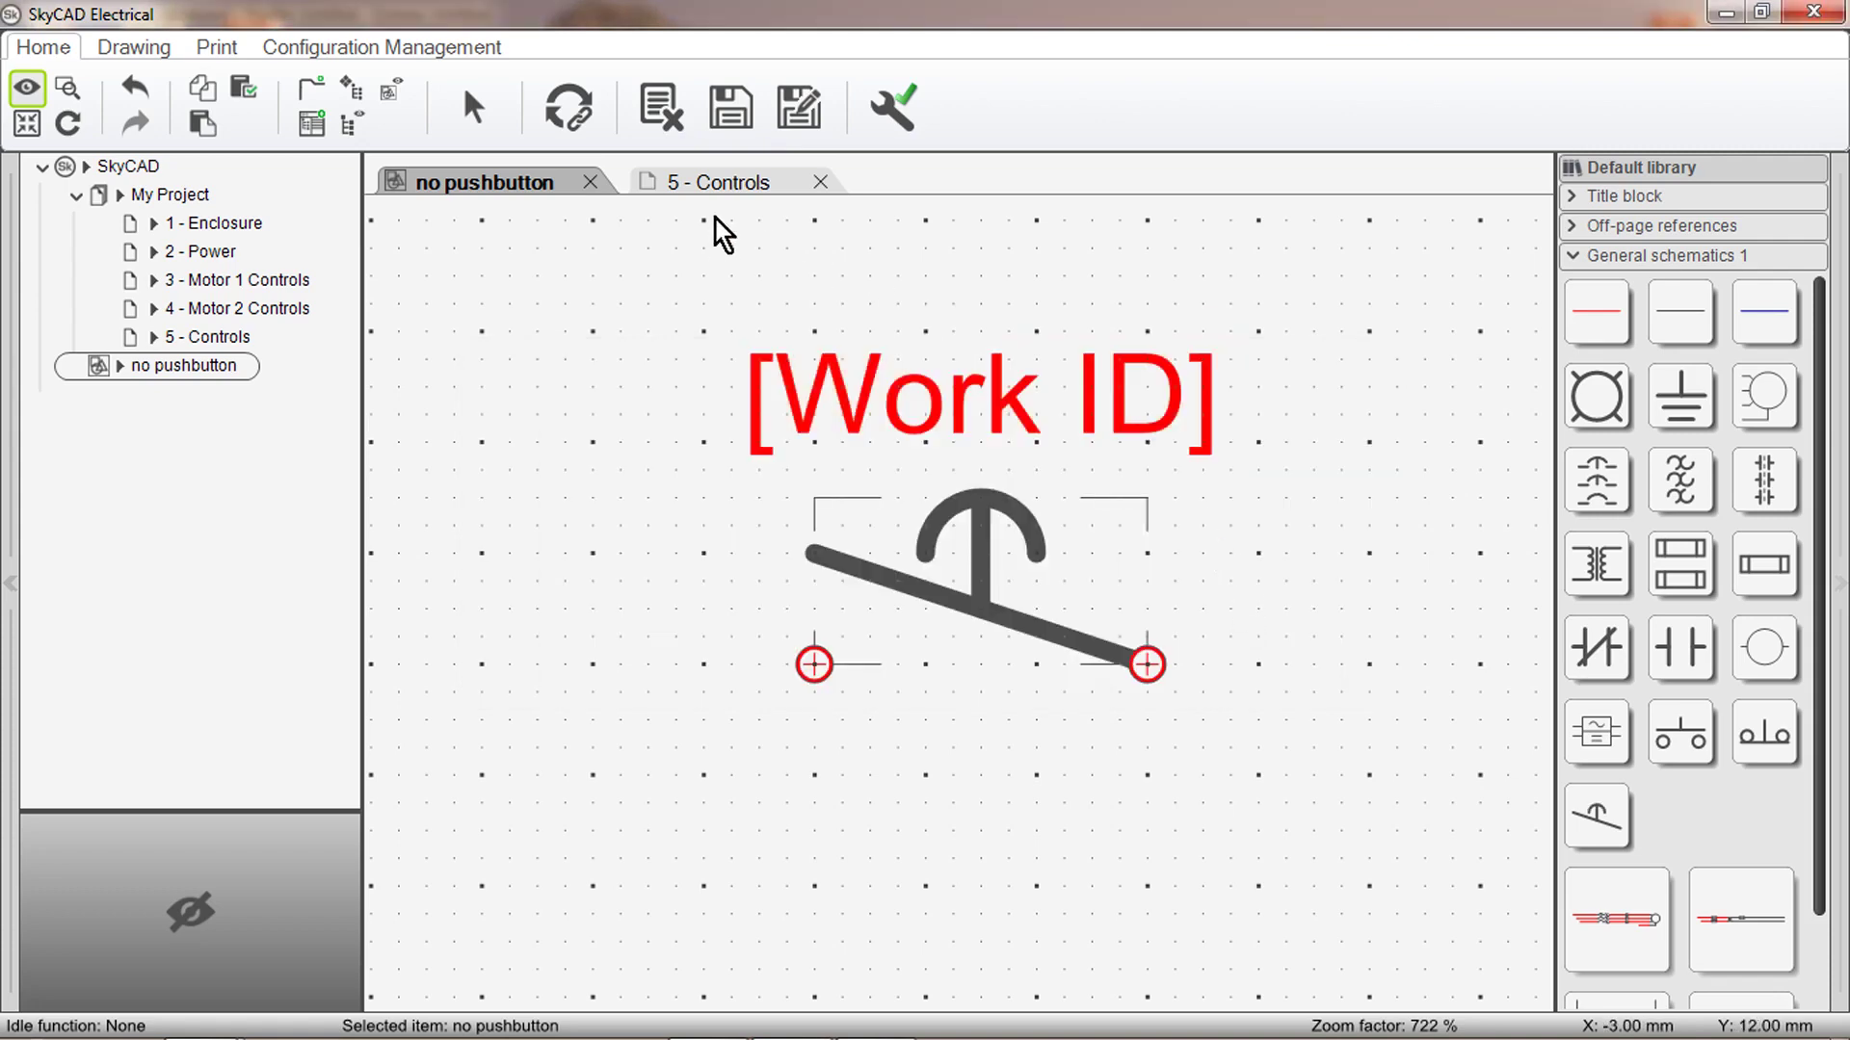
click(590, 183)
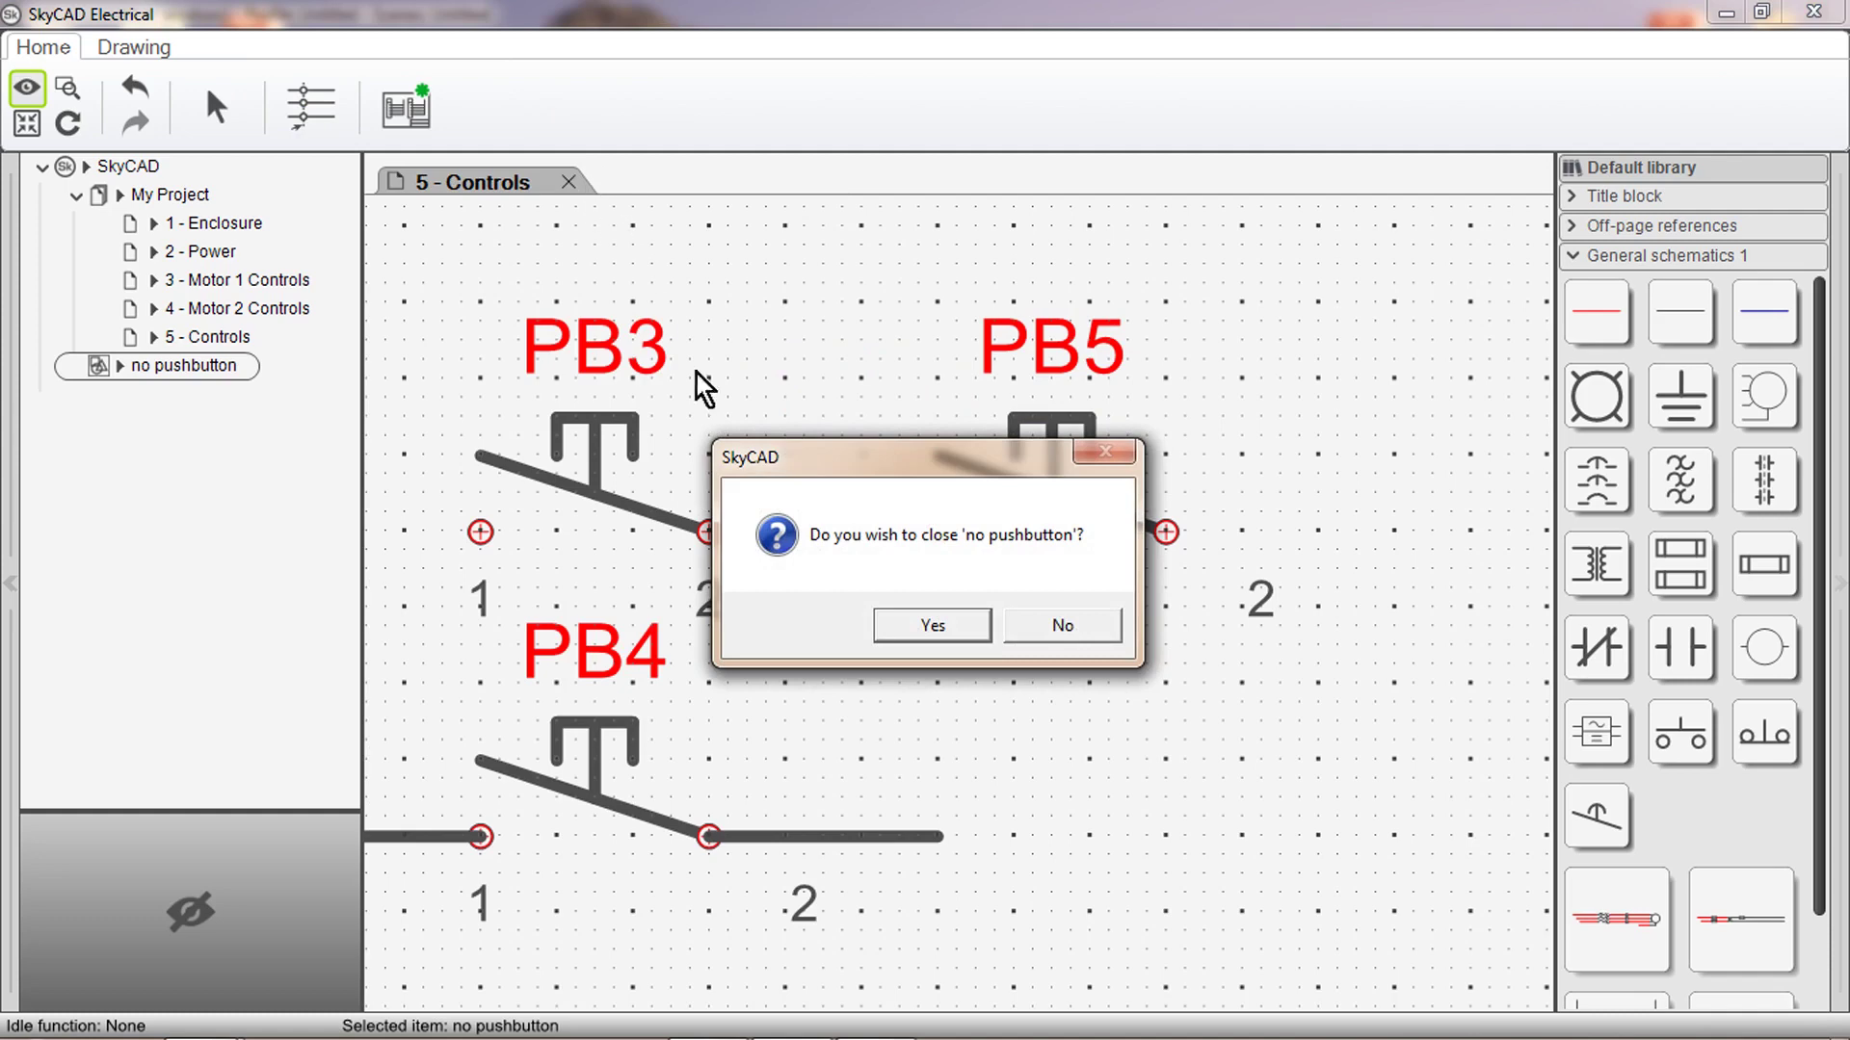
click(969, 631)
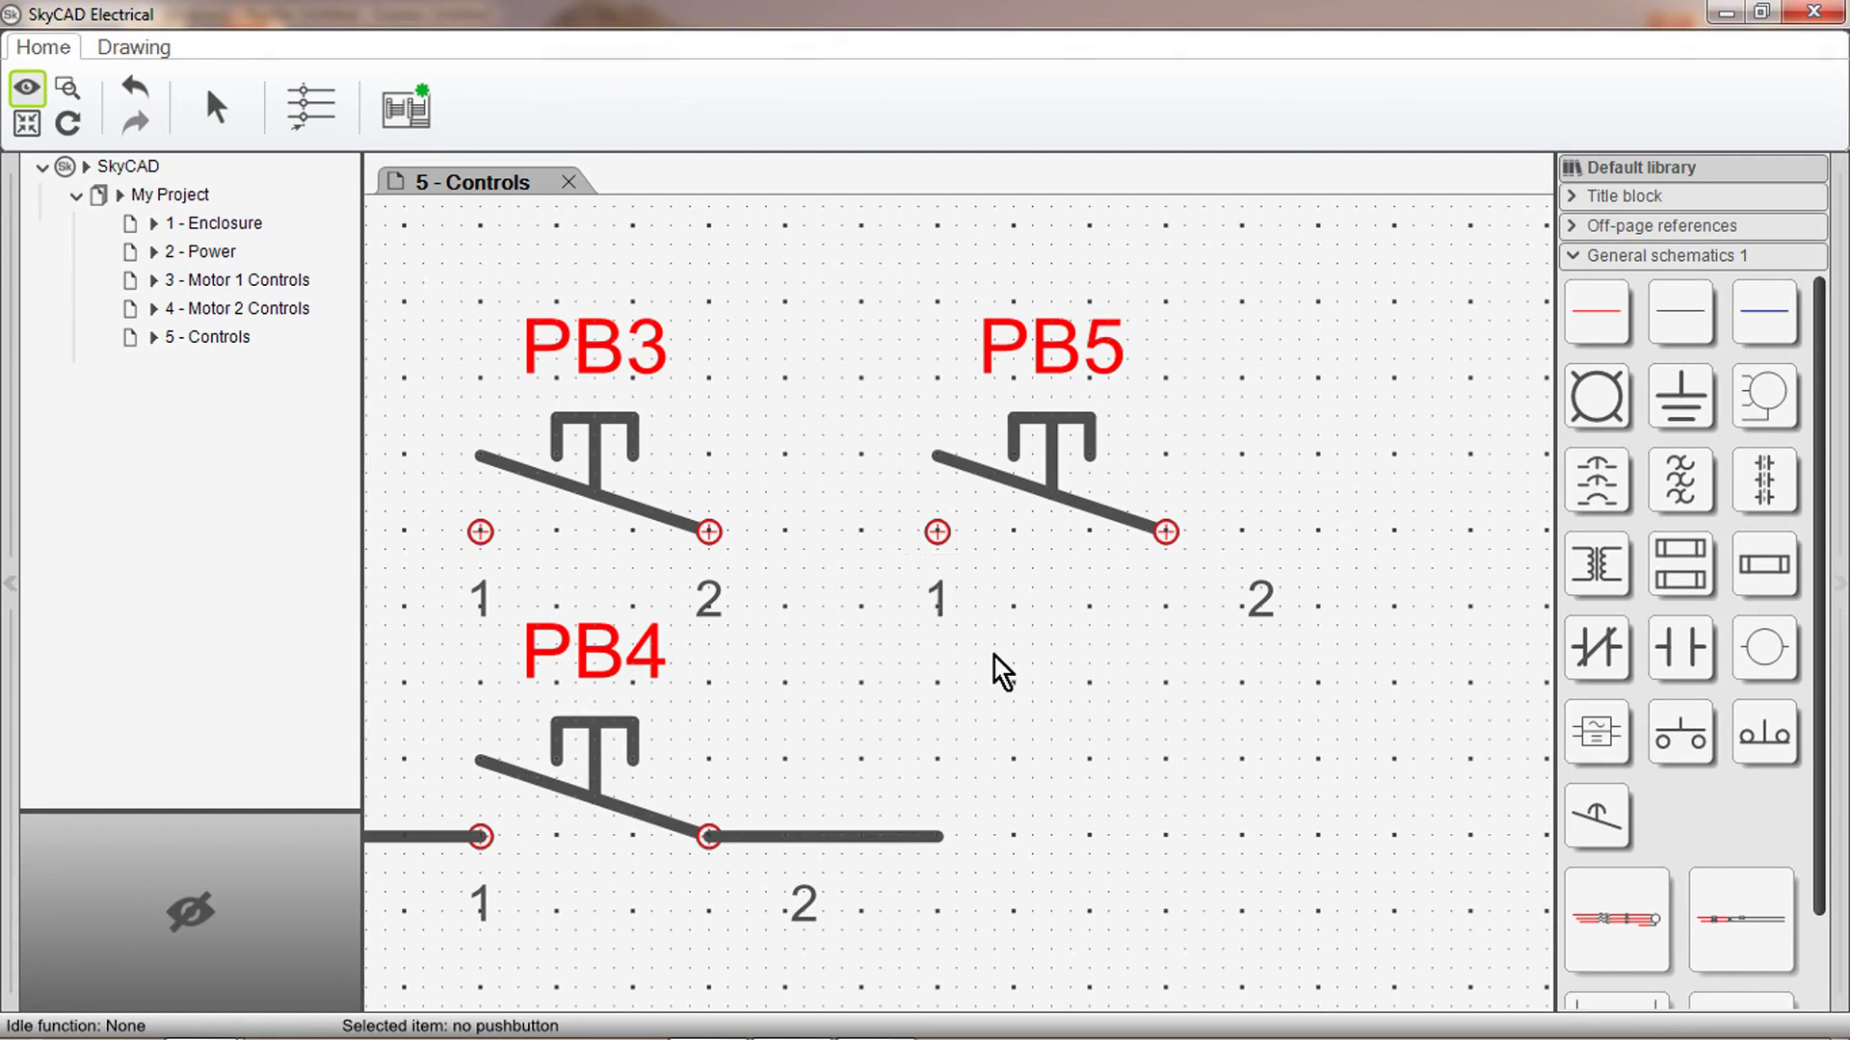
Drag the updated arc-headed push-button from the library below PB5 to create PB6.
drag(1618, 835, 1114, 831)
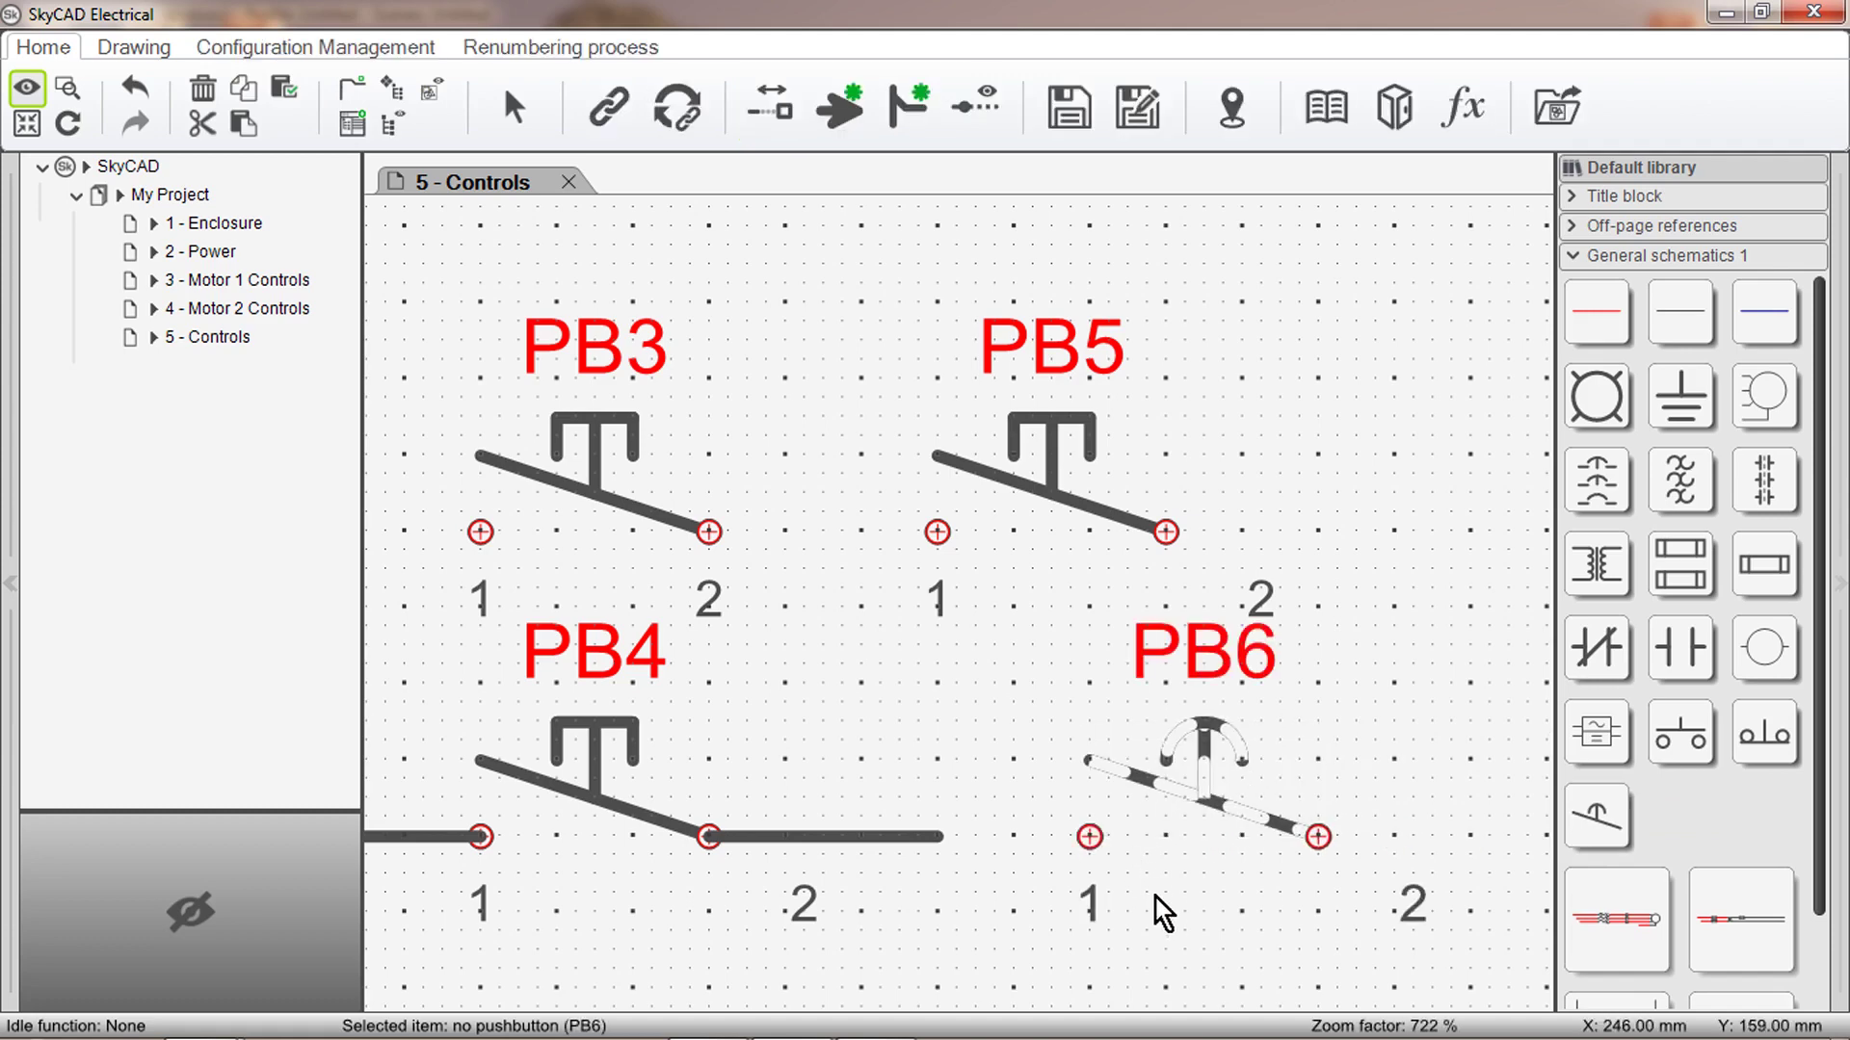